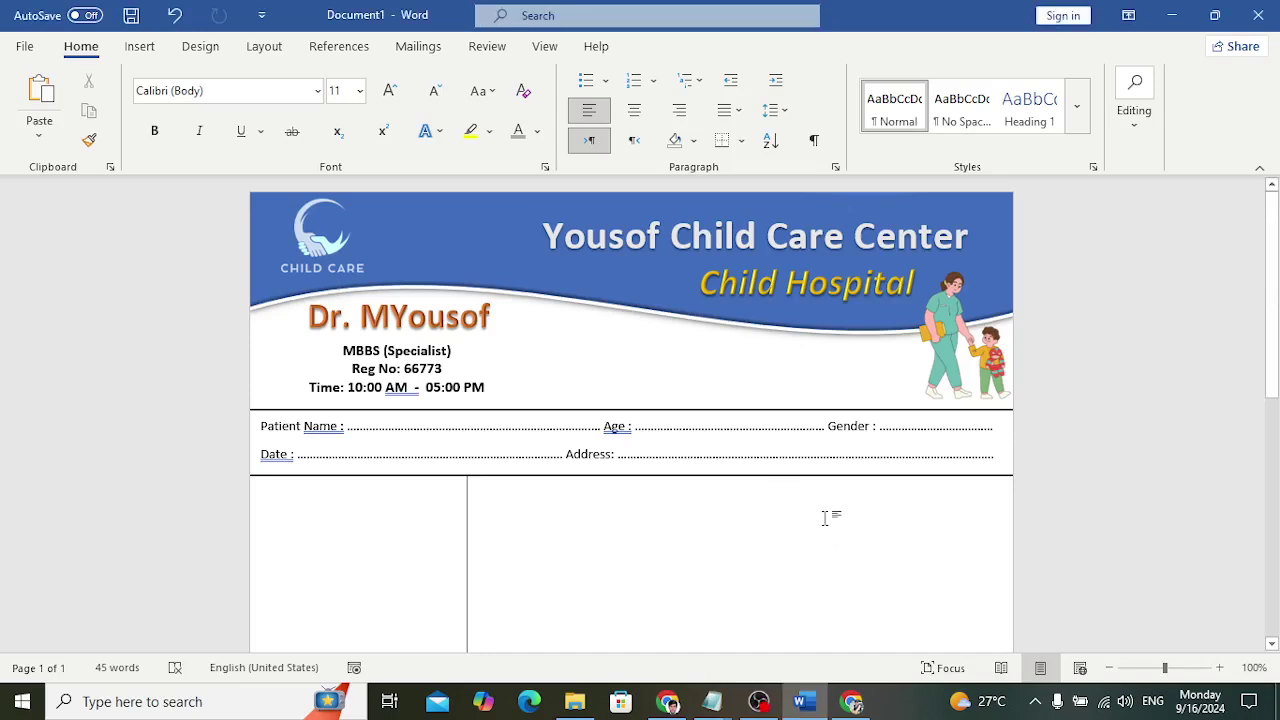
Start a new blank Word document
scroll(799, 506, "down", 15)
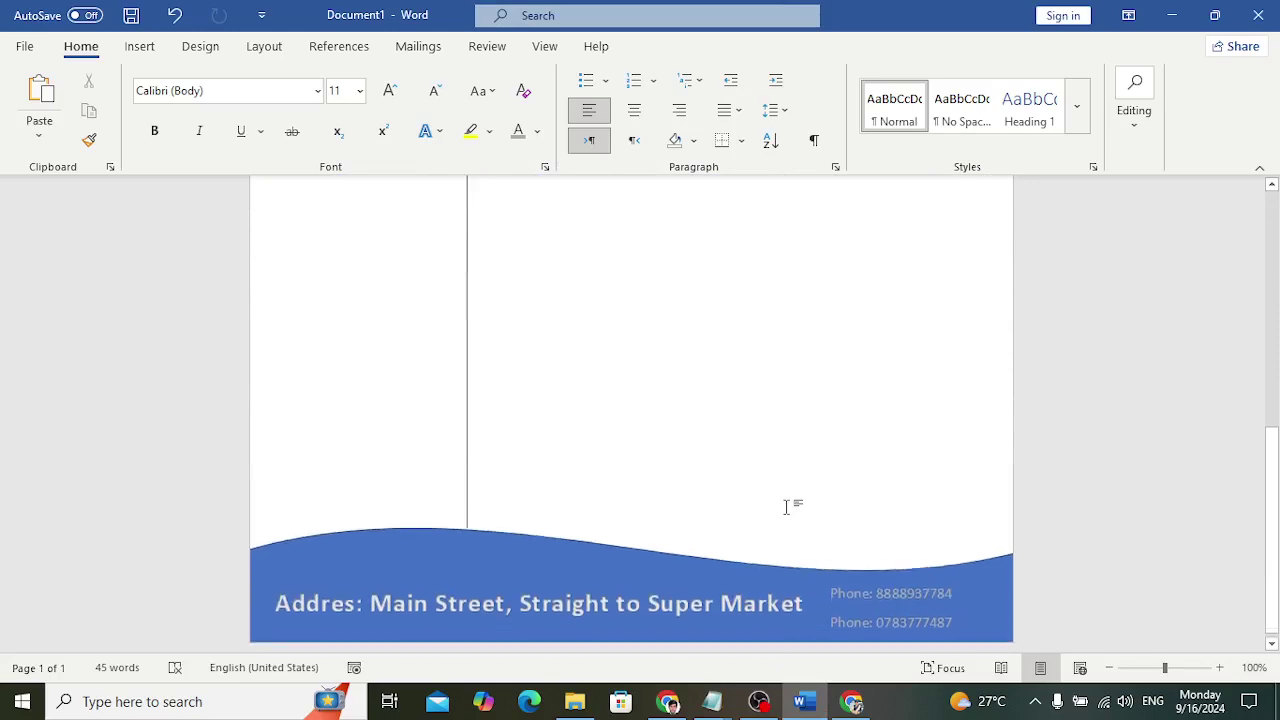
scroll(694, 520, "up", 15)
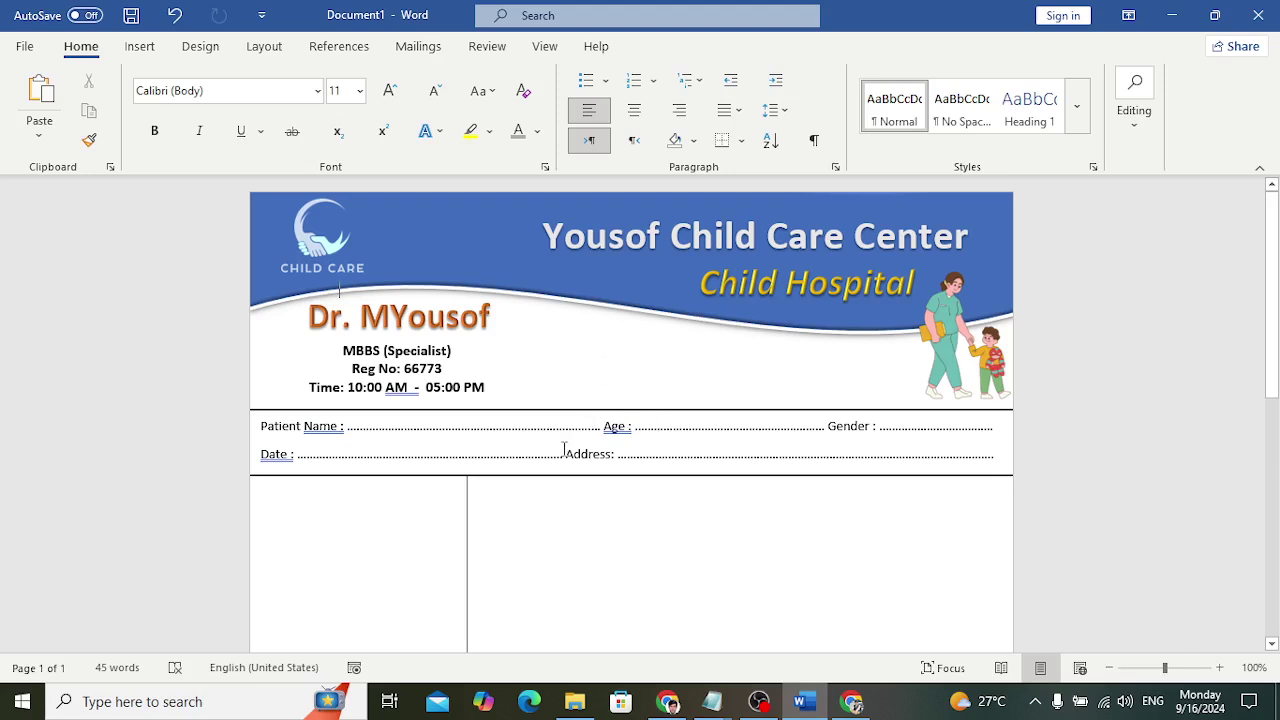
scroll(551, 430, "down", 10)
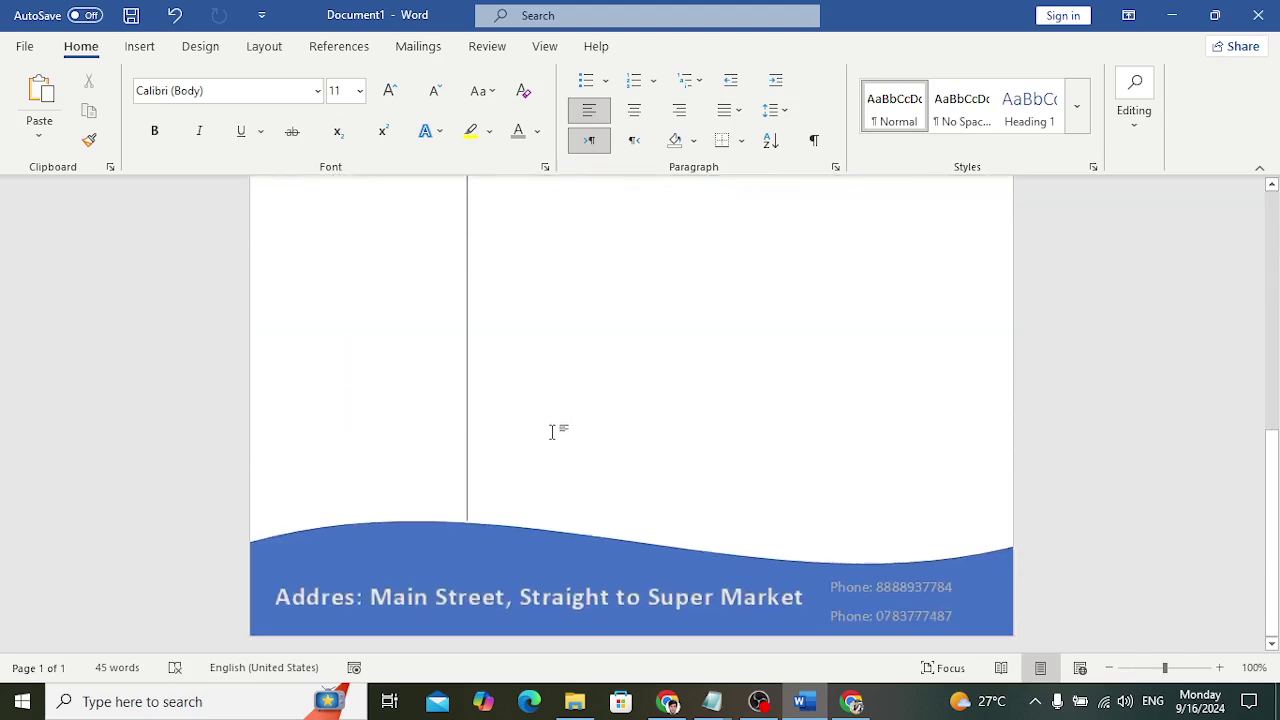
scroll(551, 430, "up", 10)
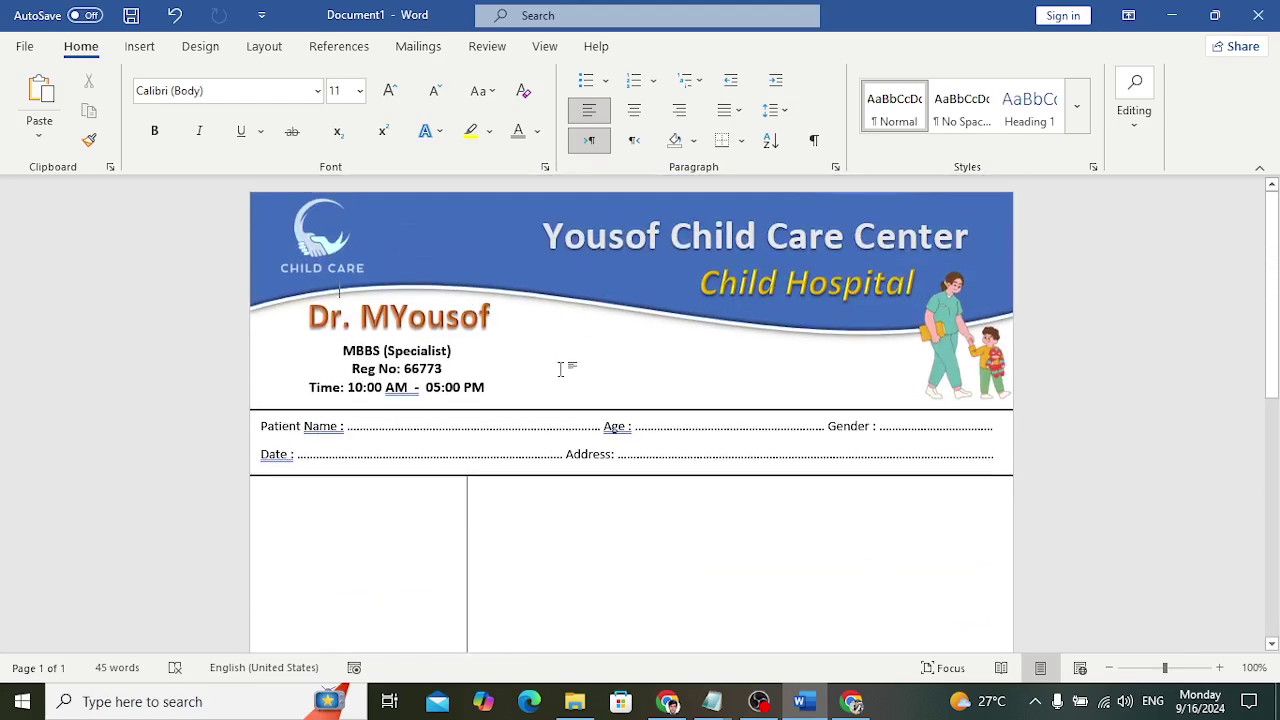
key("ctrl+n")
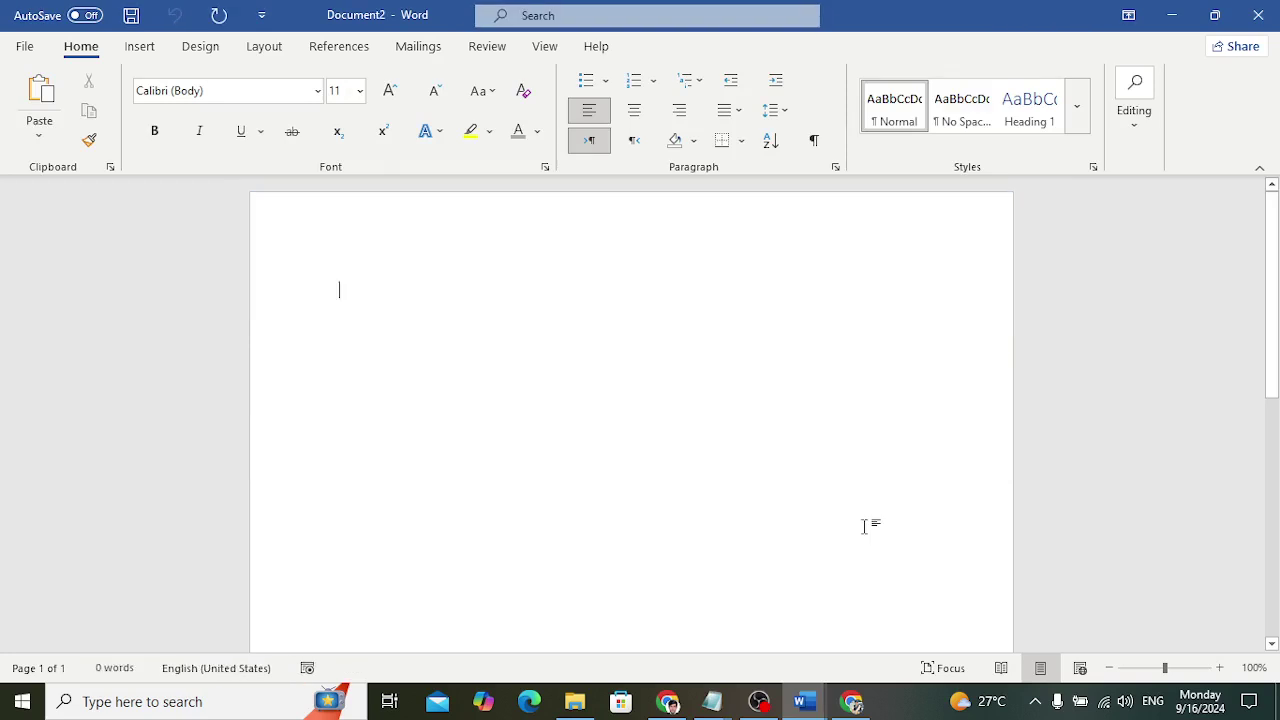
Set the page to portrait orientation with Narrow 0.5" margins
scroll(591, 336, "down", 2)
scroll(591, 336, "up", 2)
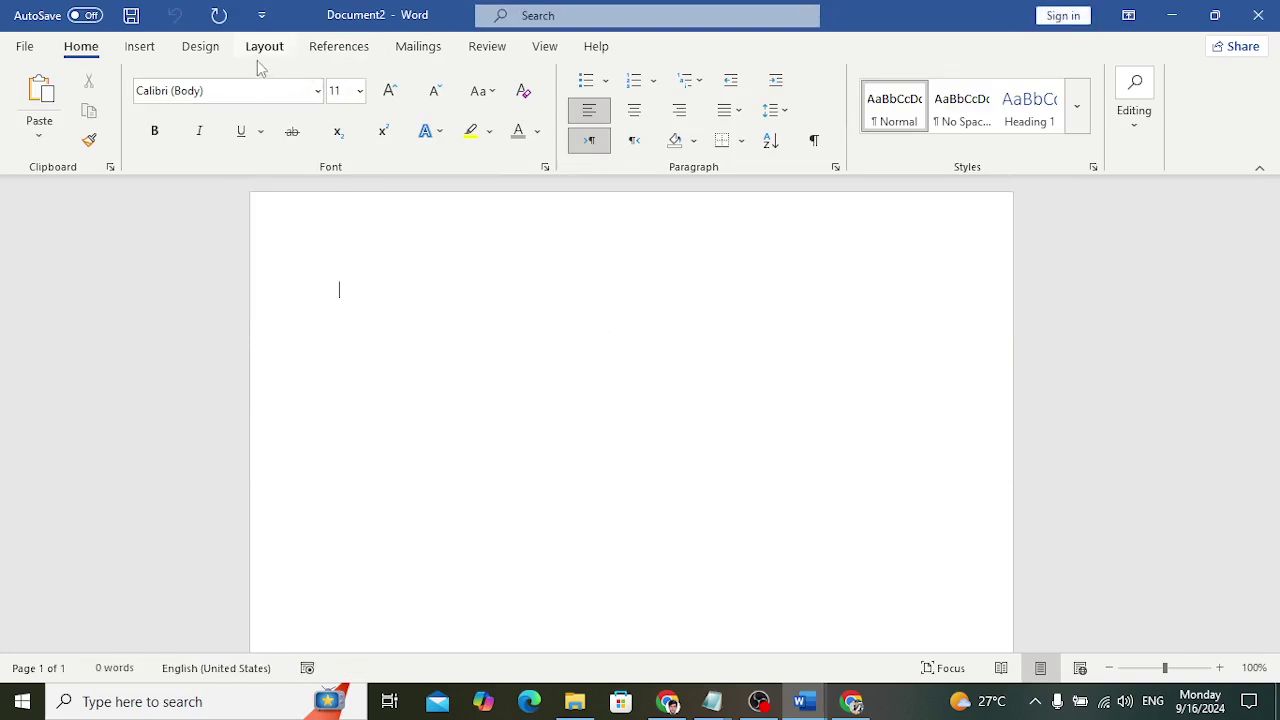
left_click(204, 50)
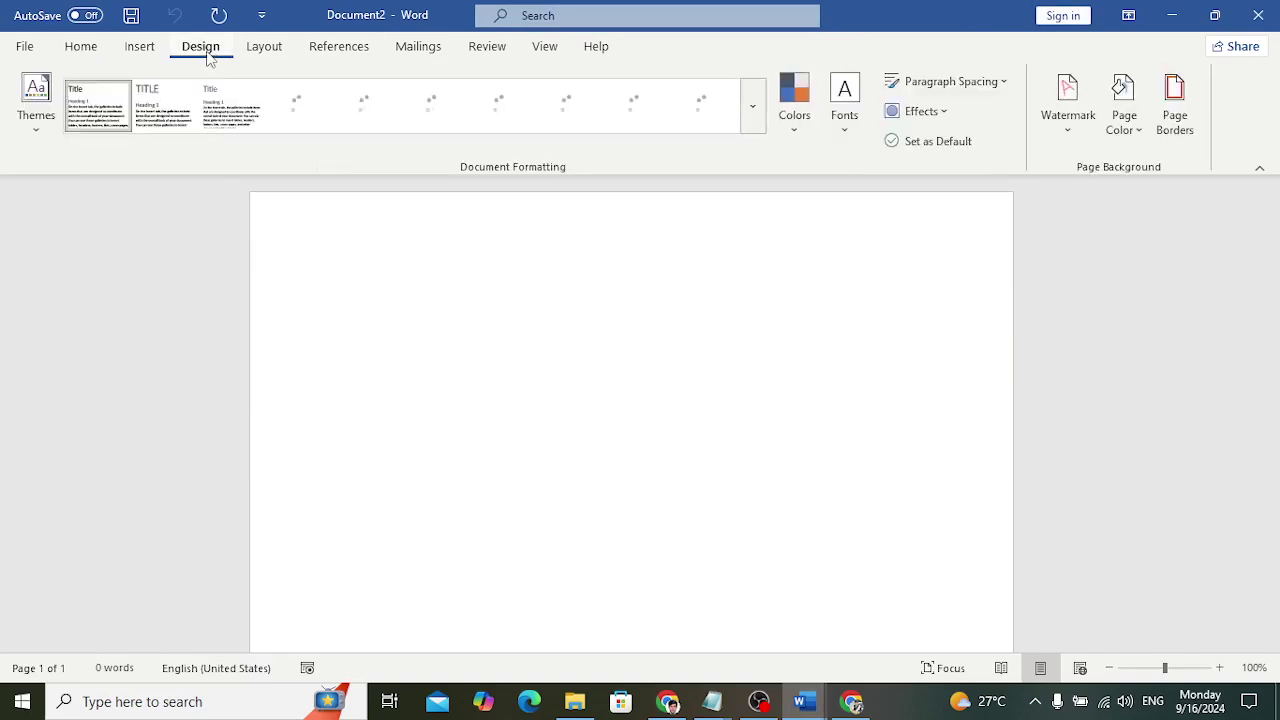
left_click(145, 50)
left_click(265, 50)
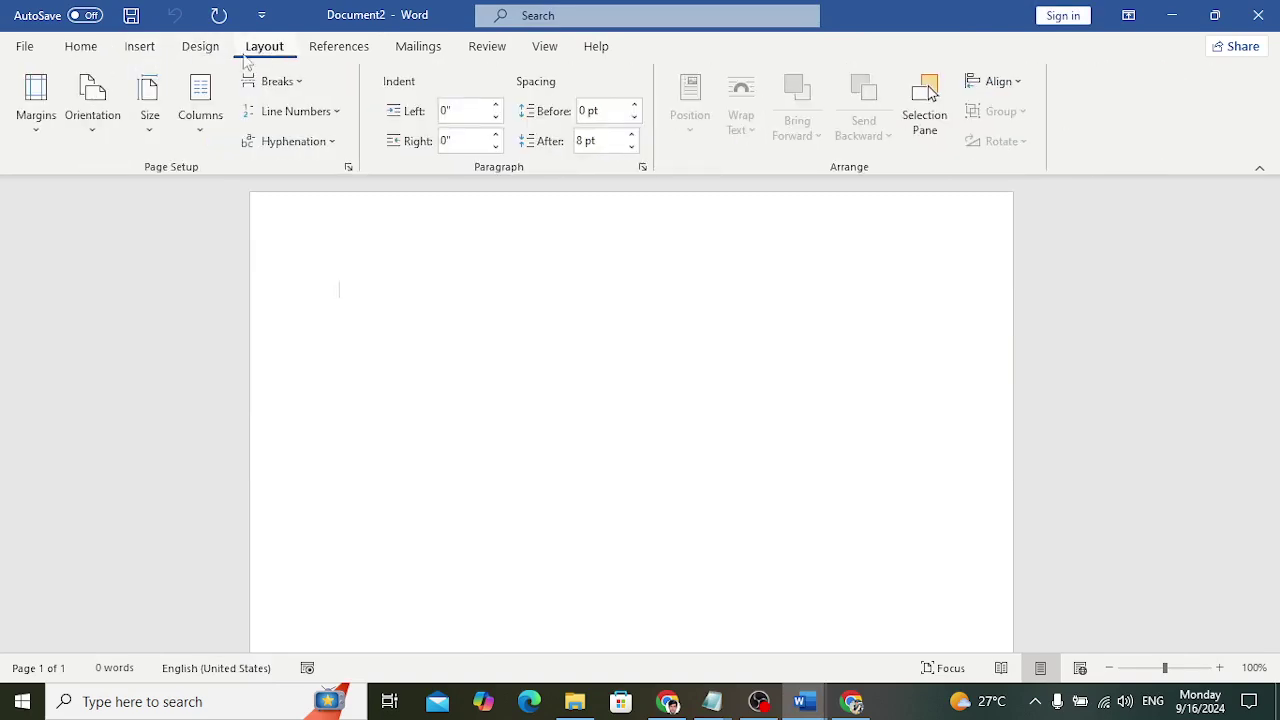
left_click(108, 124)
left_click(135, 185)
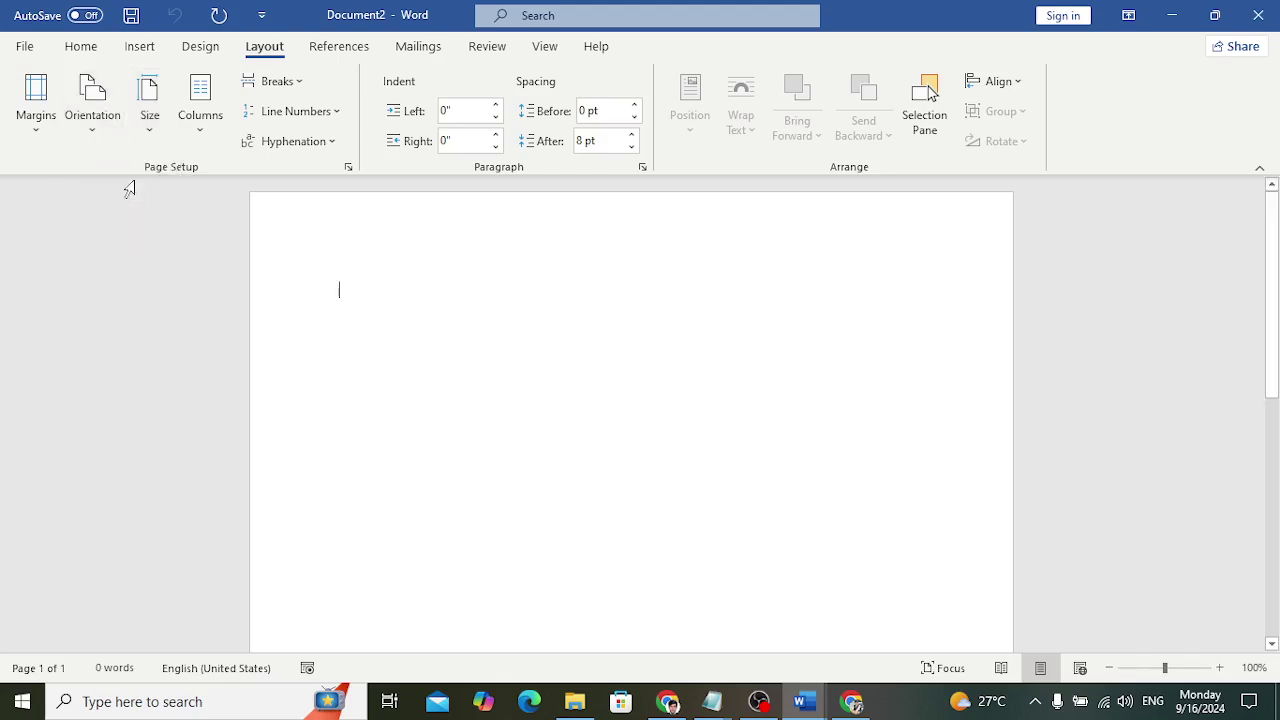
left_click(40, 108)
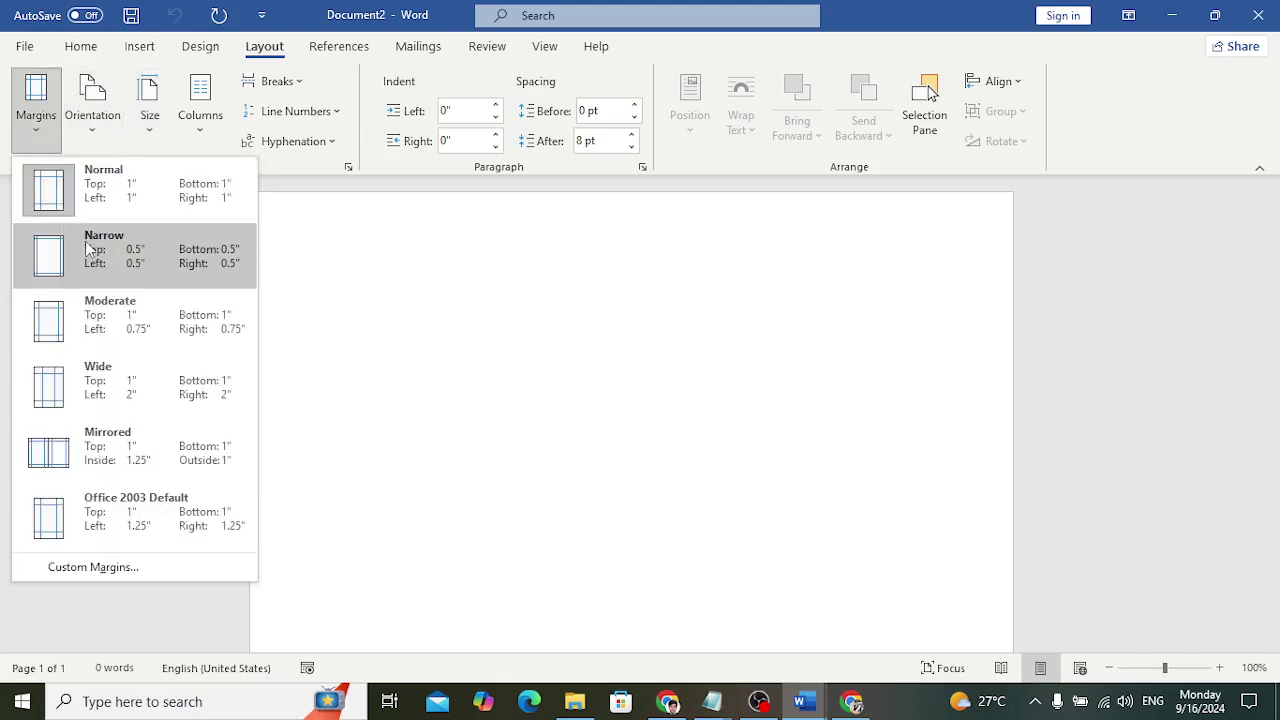
left_click(94, 248)
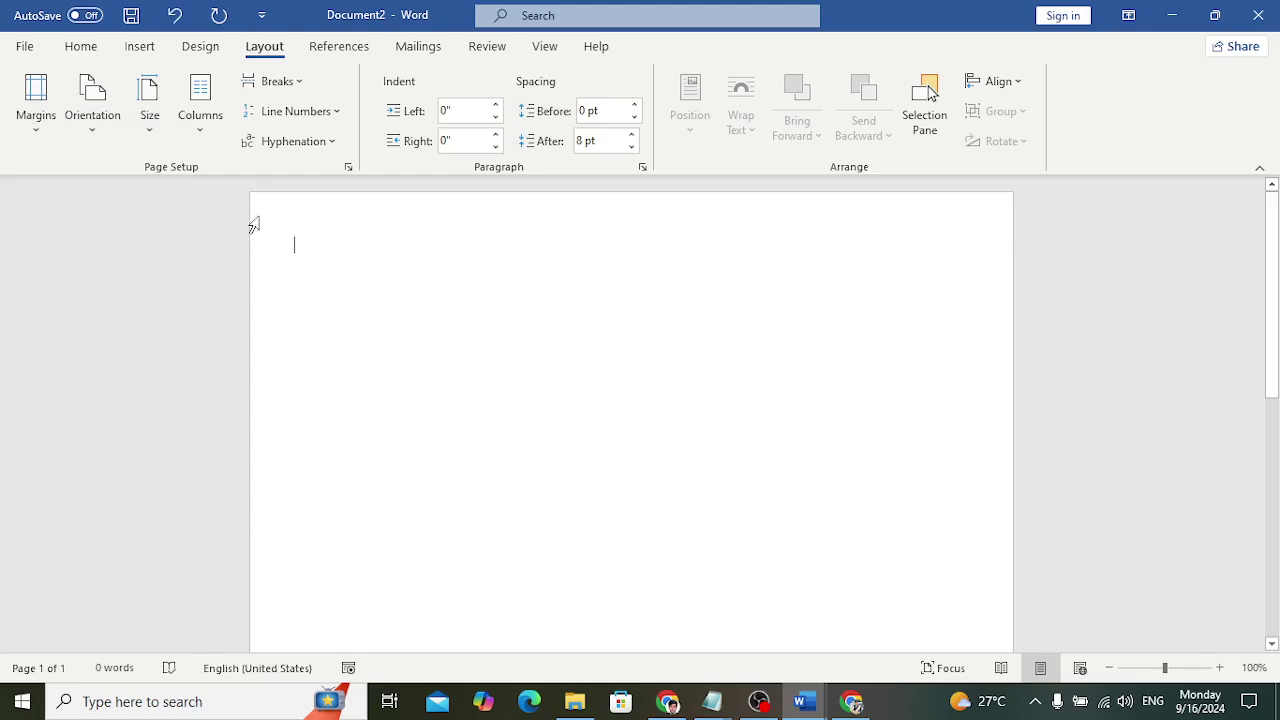
left_click(139, 47)
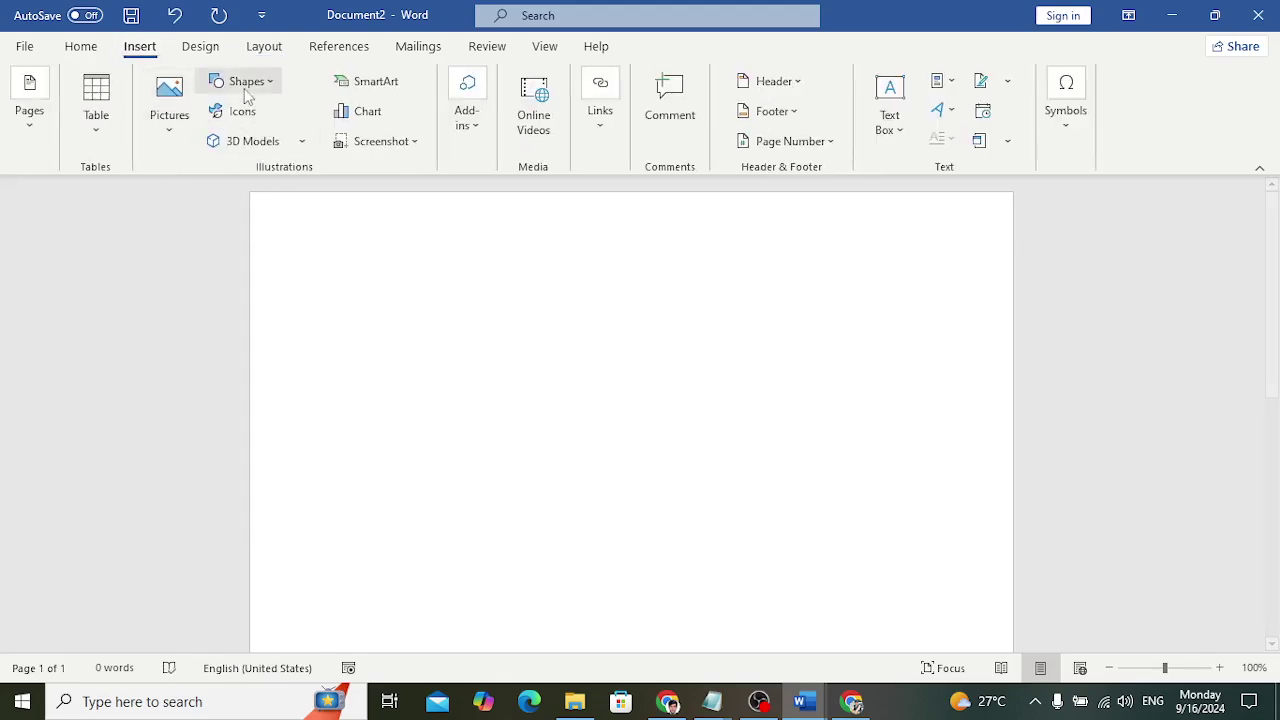
Draw a blue Wave shape across the page and move it flush with the top edge
left_click(262, 88)
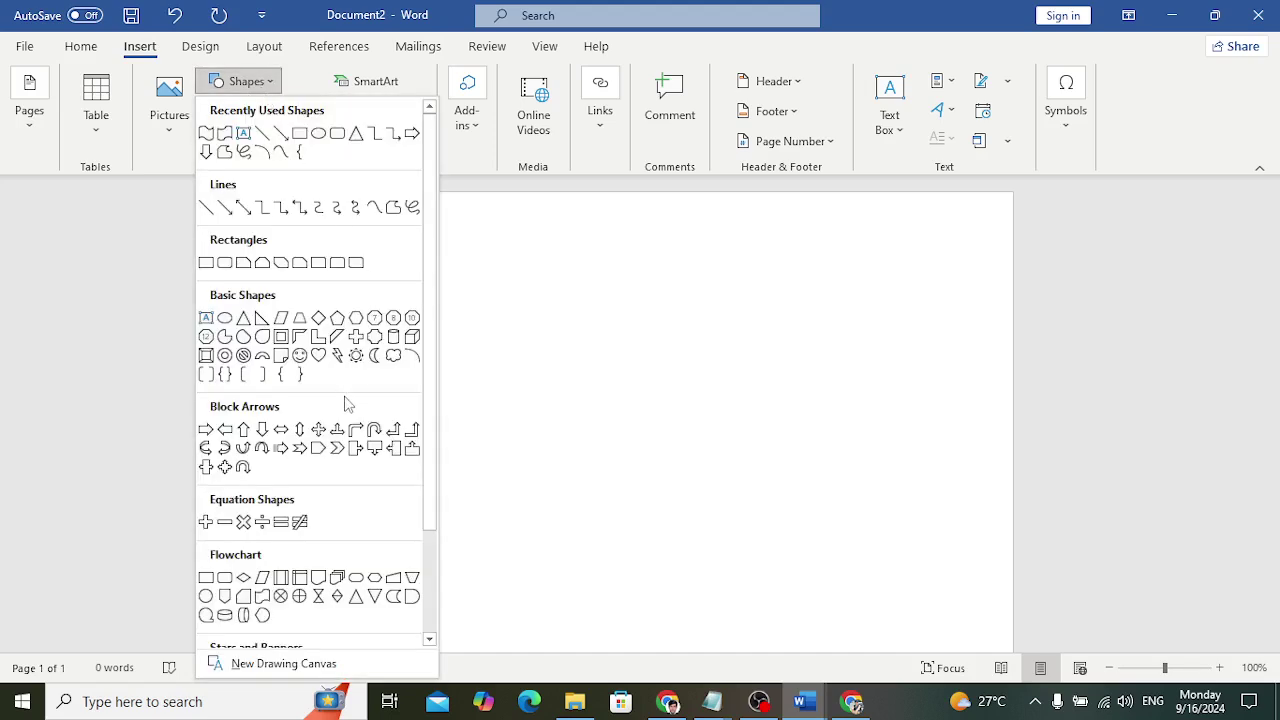
scroll(345, 403, "down", 3)
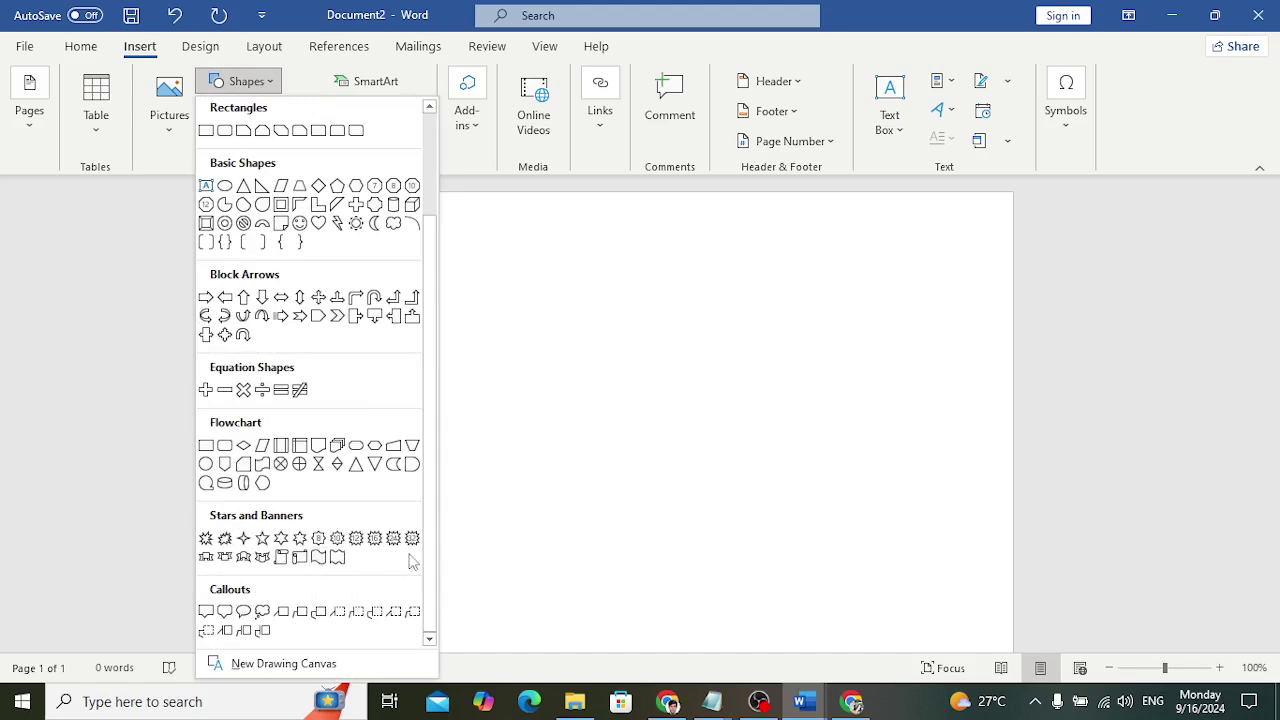
left_click(318, 558)
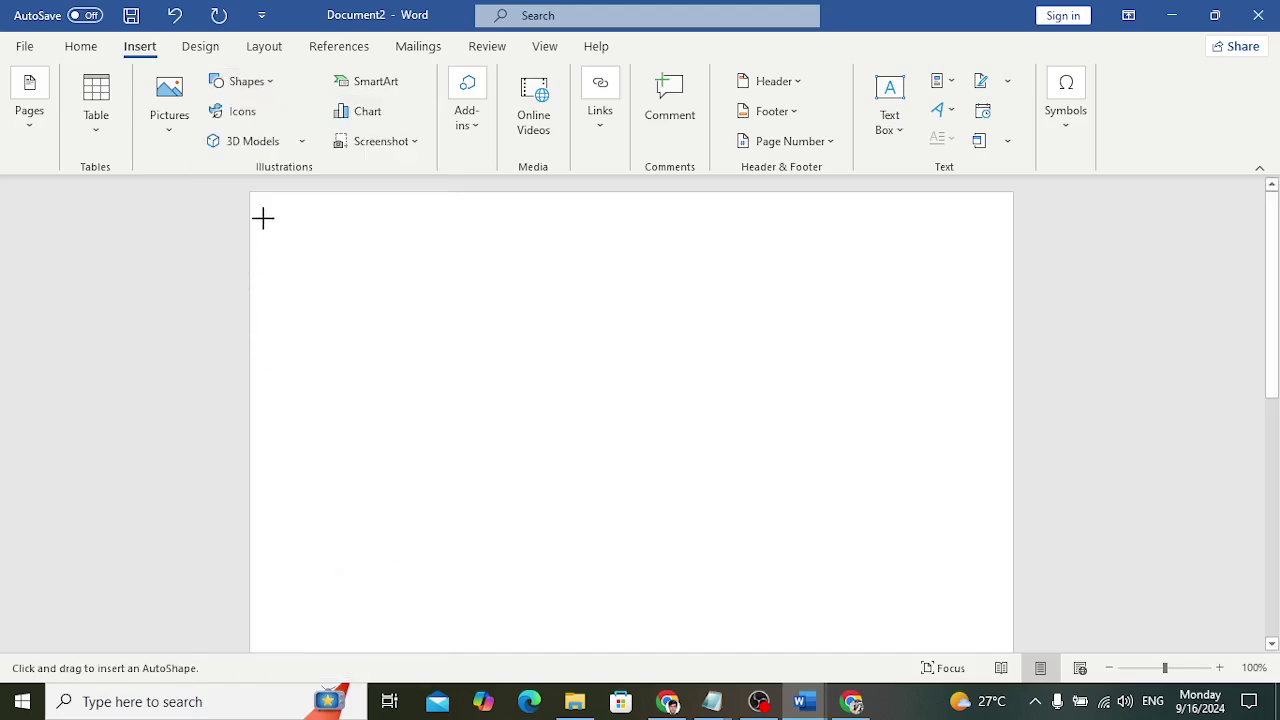
left_click_drag(252, 199, 1043, 446)
left_click_drag(880, 381, 861, 311)
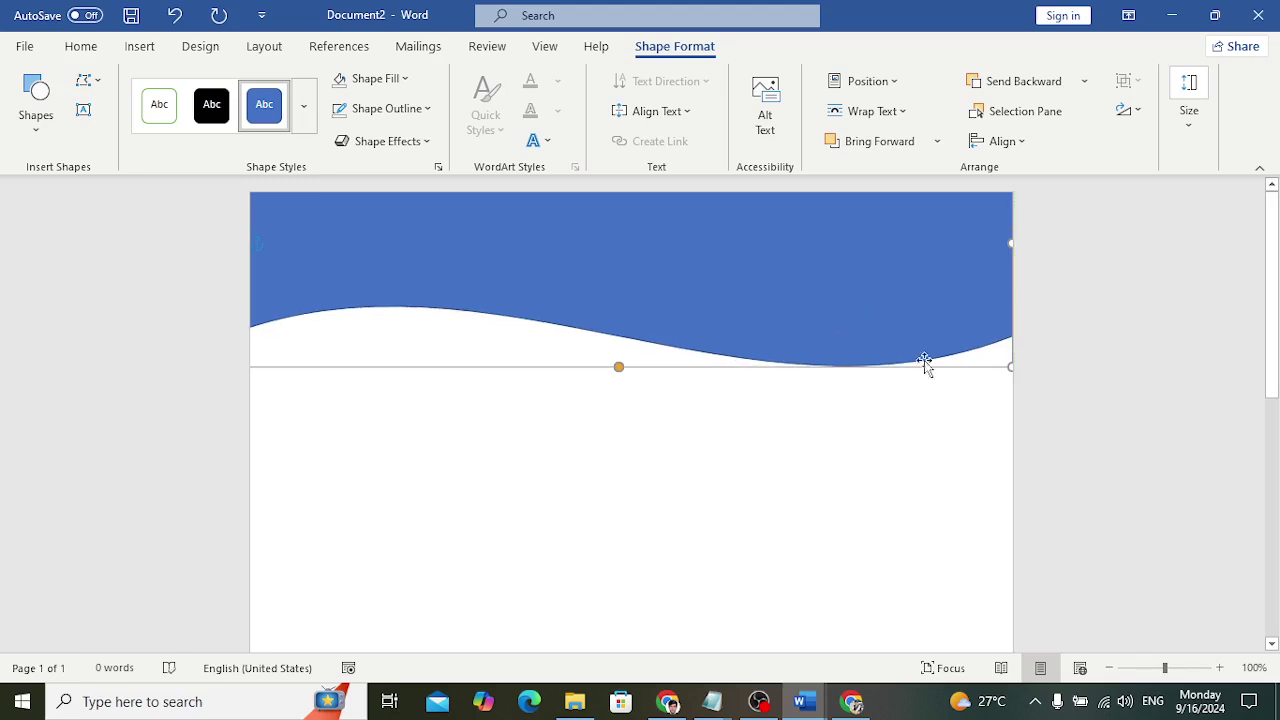
left_click(926, 432)
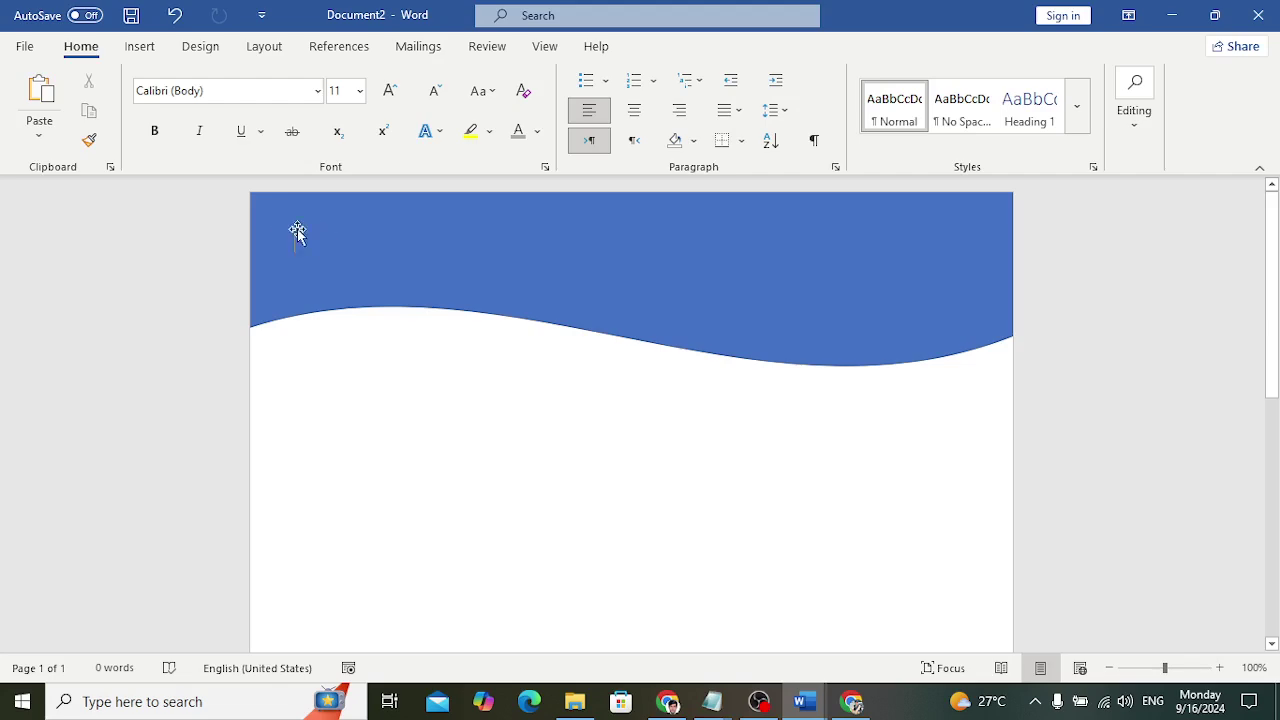
Insert the child care logo picture from the Downloads folder
left_click(140, 52)
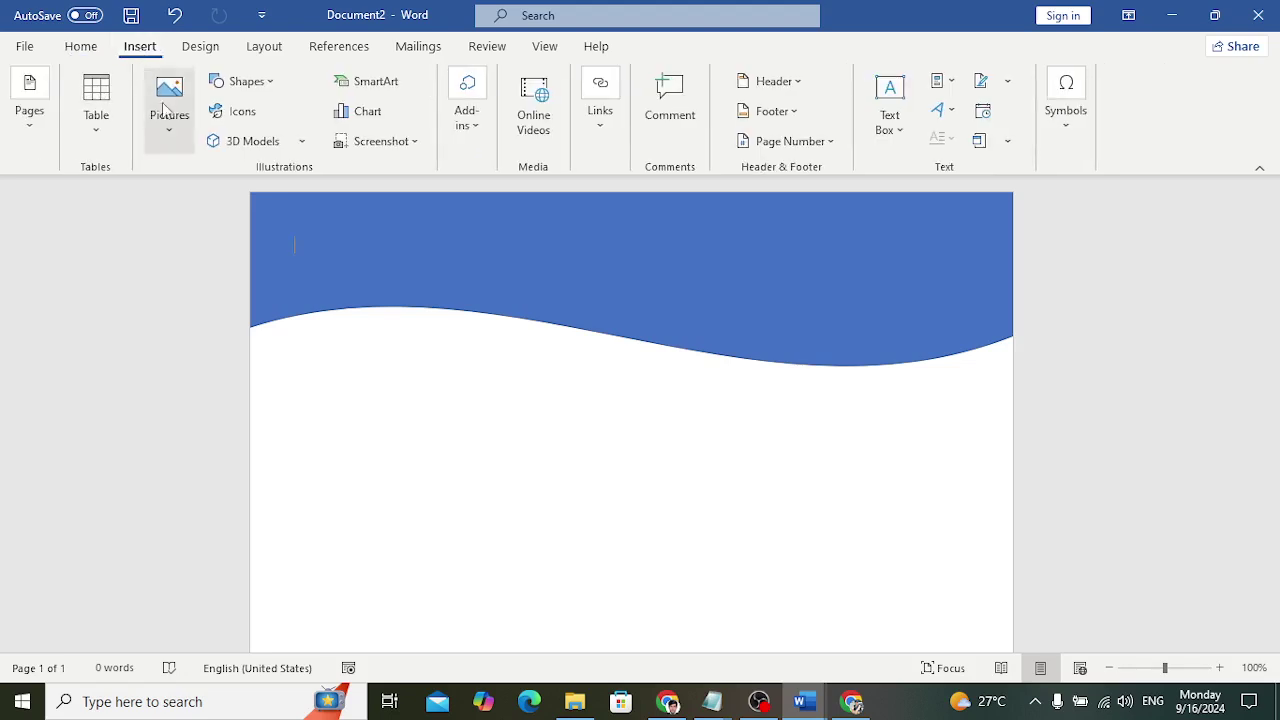
left_click(179, 136)
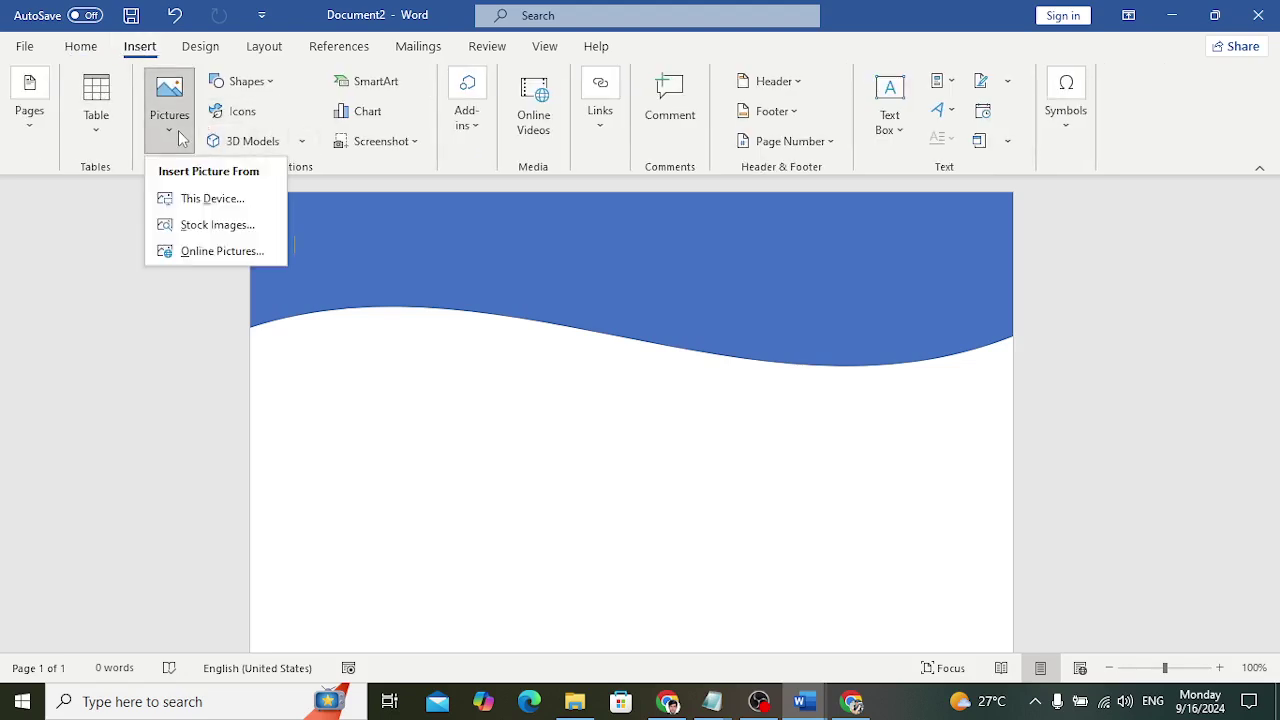
left_click(218, 200)
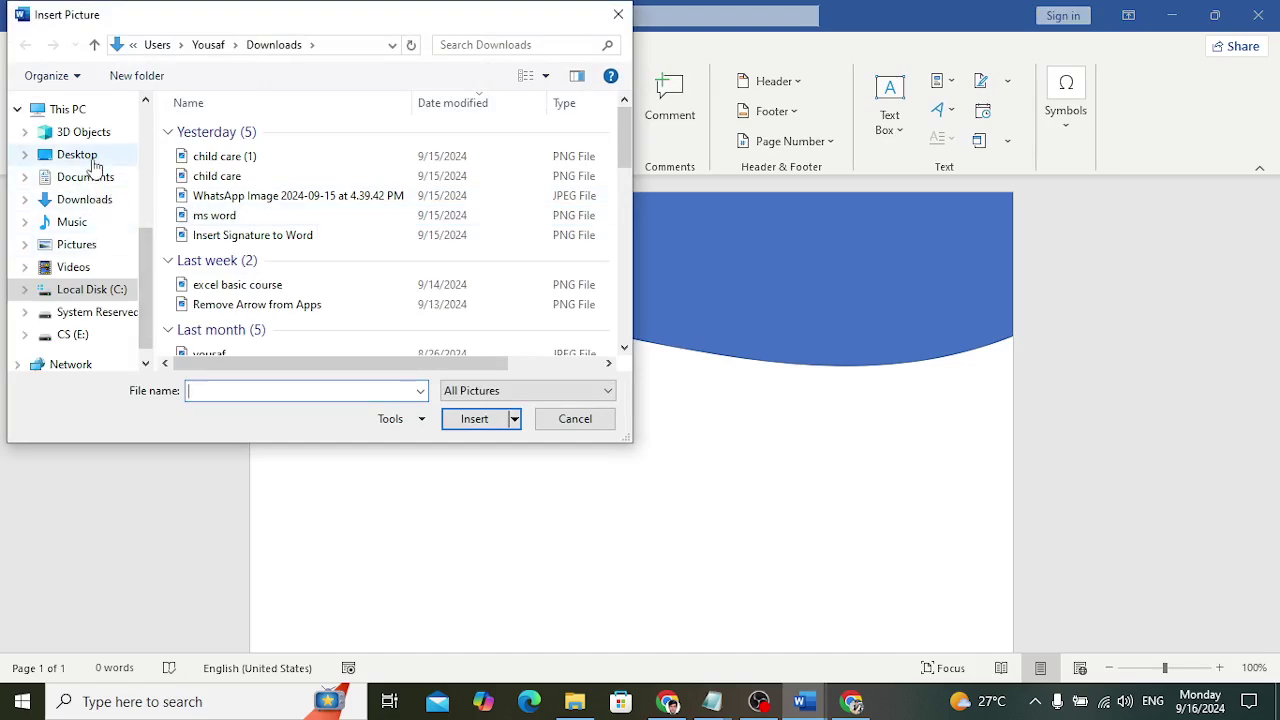
left_click(88, 200)
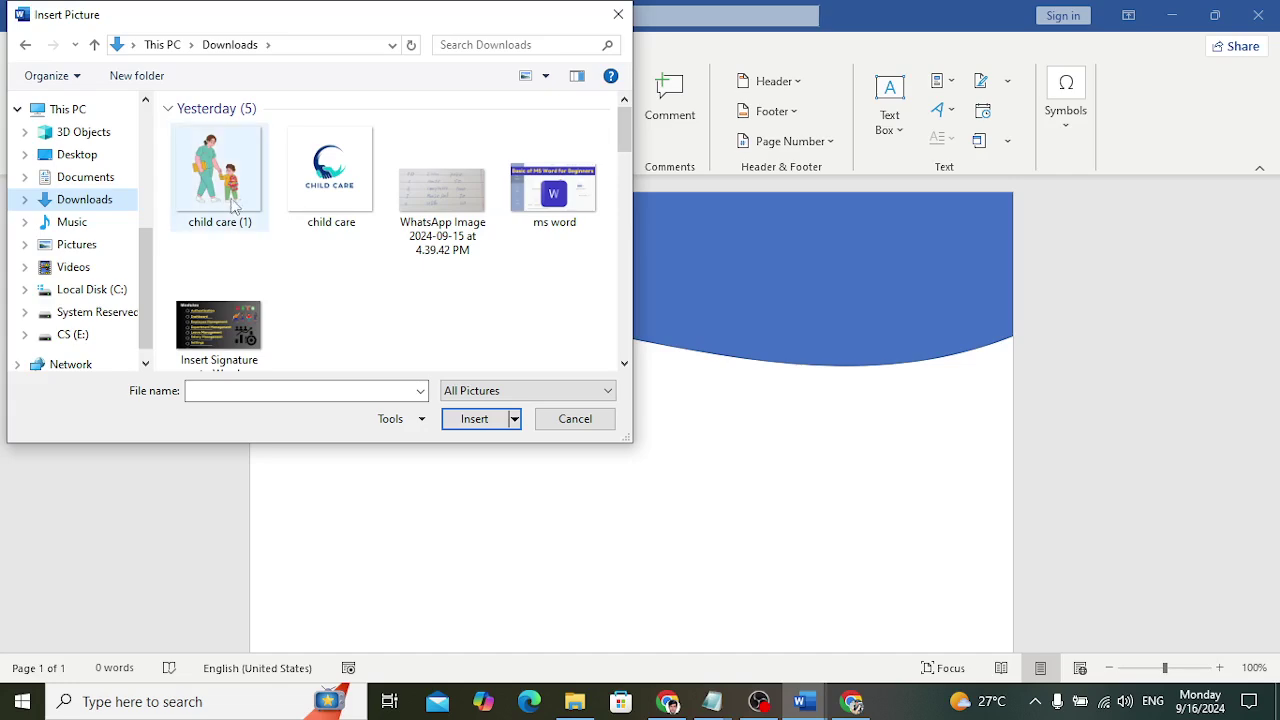
double_click(323, 203)
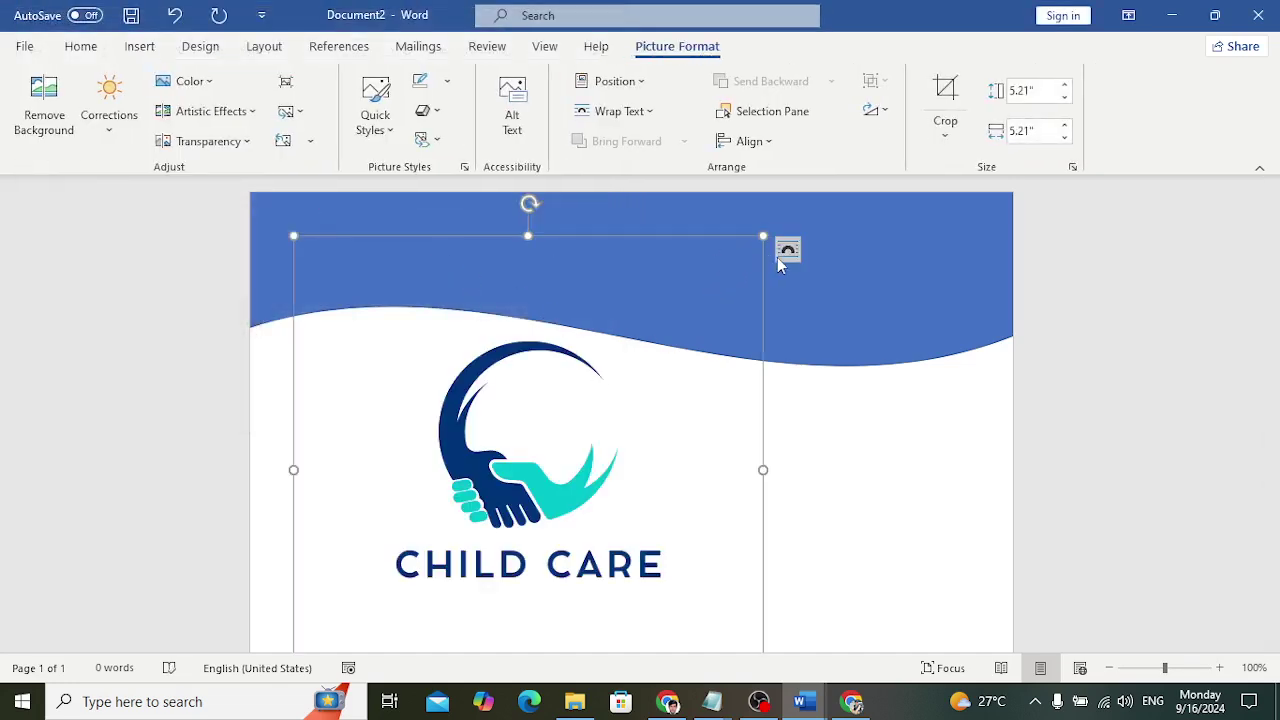
Float the logo in front of text, shrink it to 1.65" top-left, and apply Washout
left_click(637, 118)
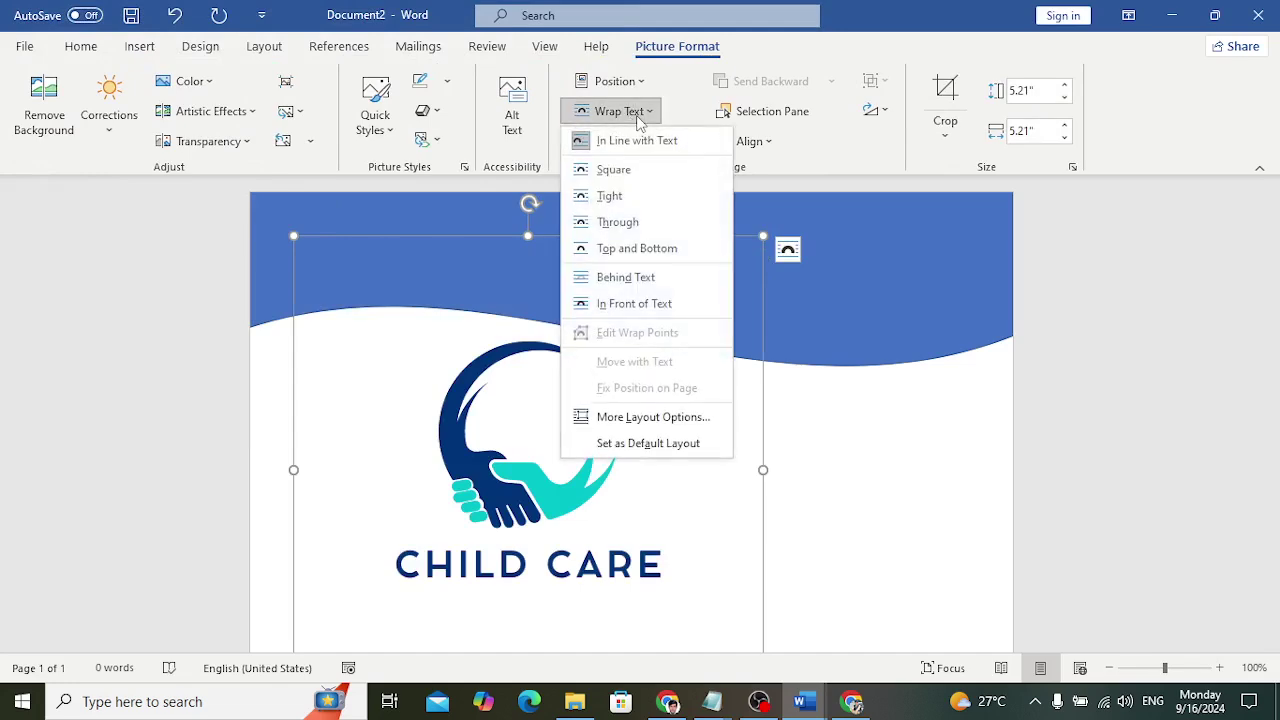
left_click(650, 305)
left_click_drag(763, 238, 507, 350)
left_click_drag(449, 414, 337, 199)
left_click_drag(403, 346, 358, 278)
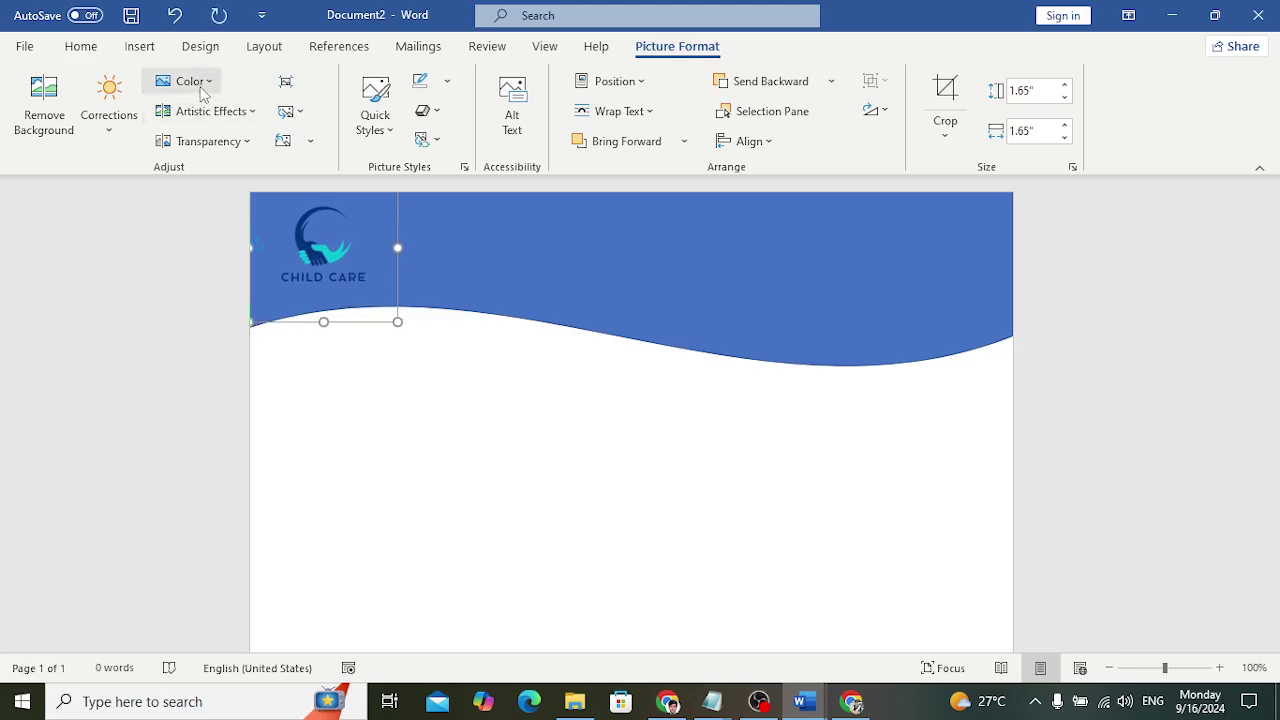
left_click(201, 86)
left_click(400, 352)
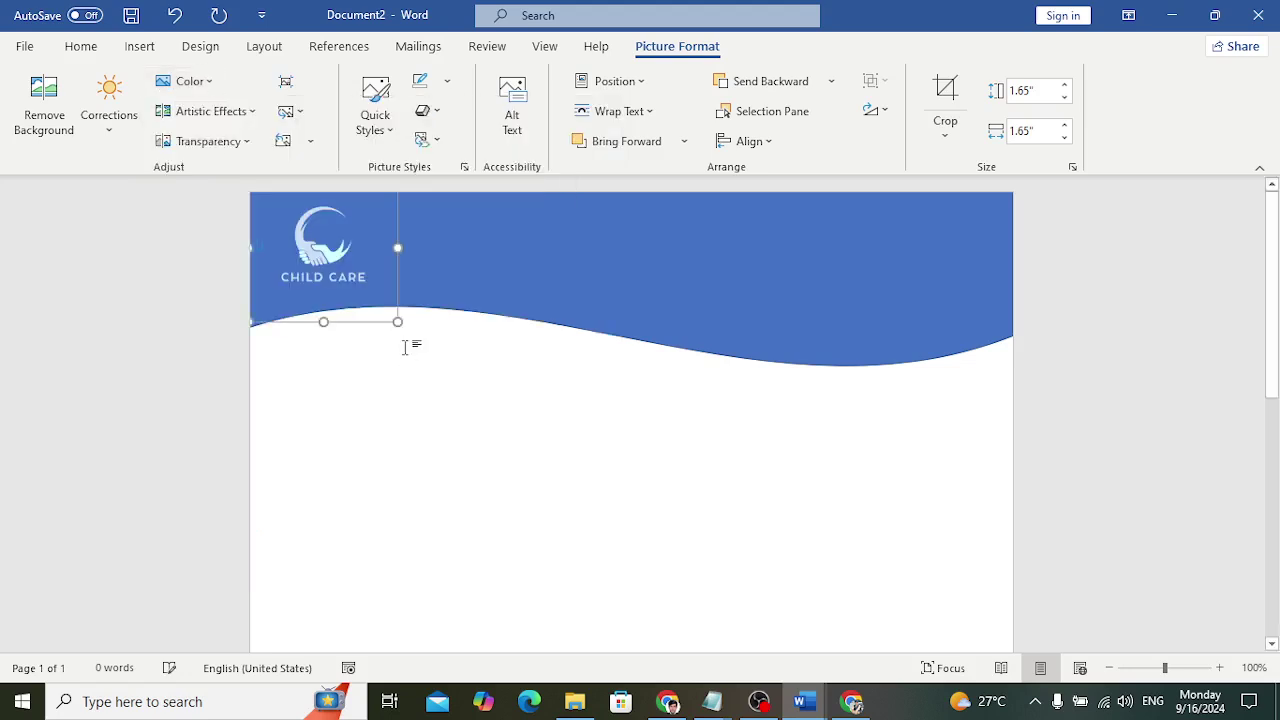
left_click(845, 445)
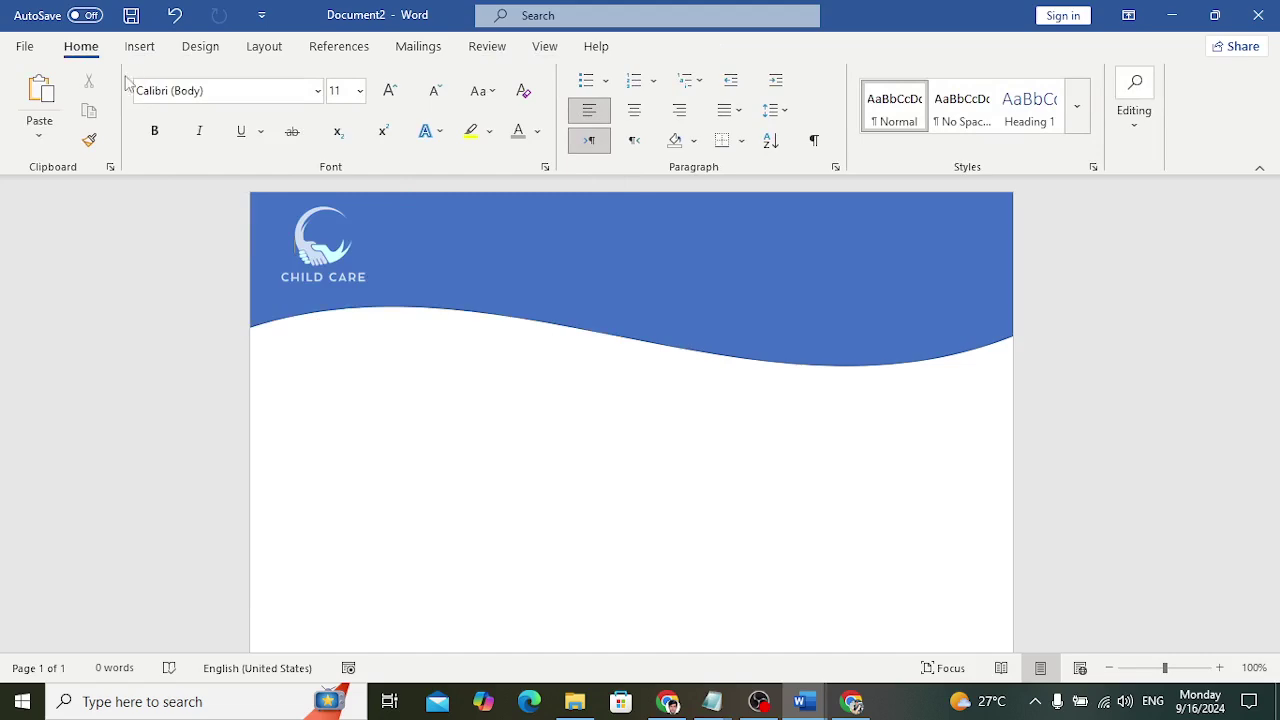
Add WordArt in the last style with the child care center's name, placed beside the logo
left_click(145, 47)
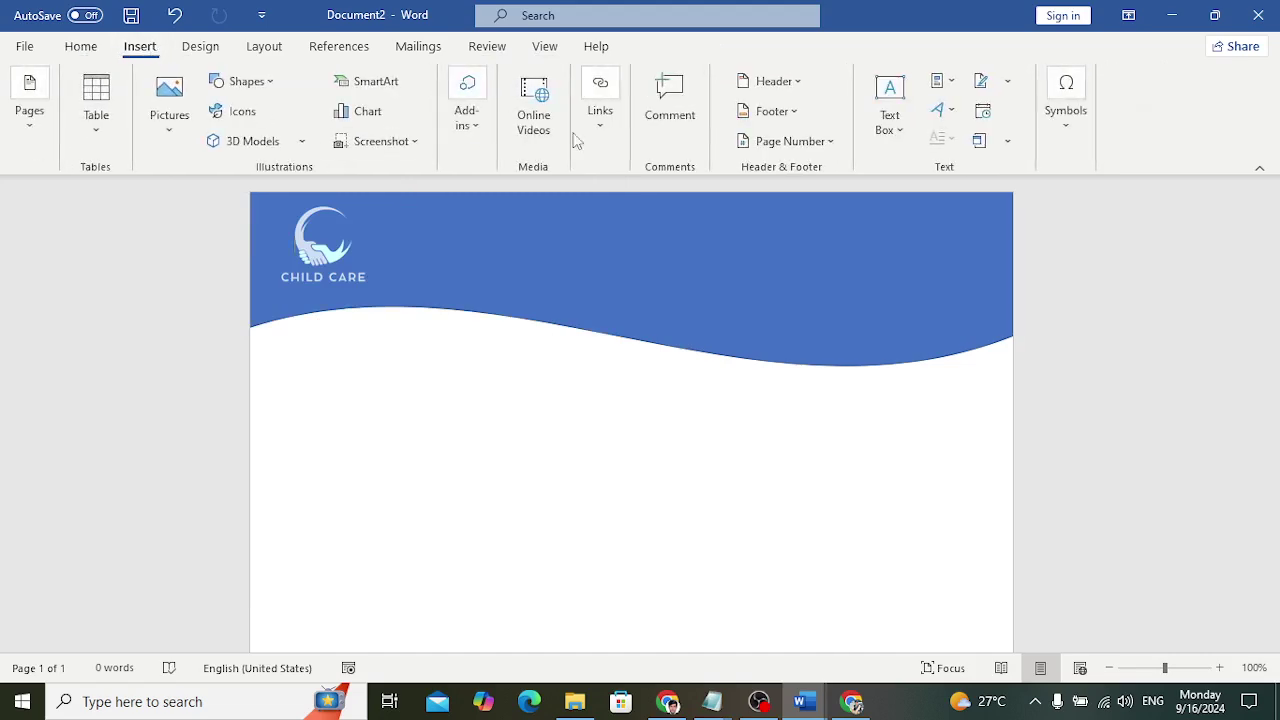
left_click(950, 120)
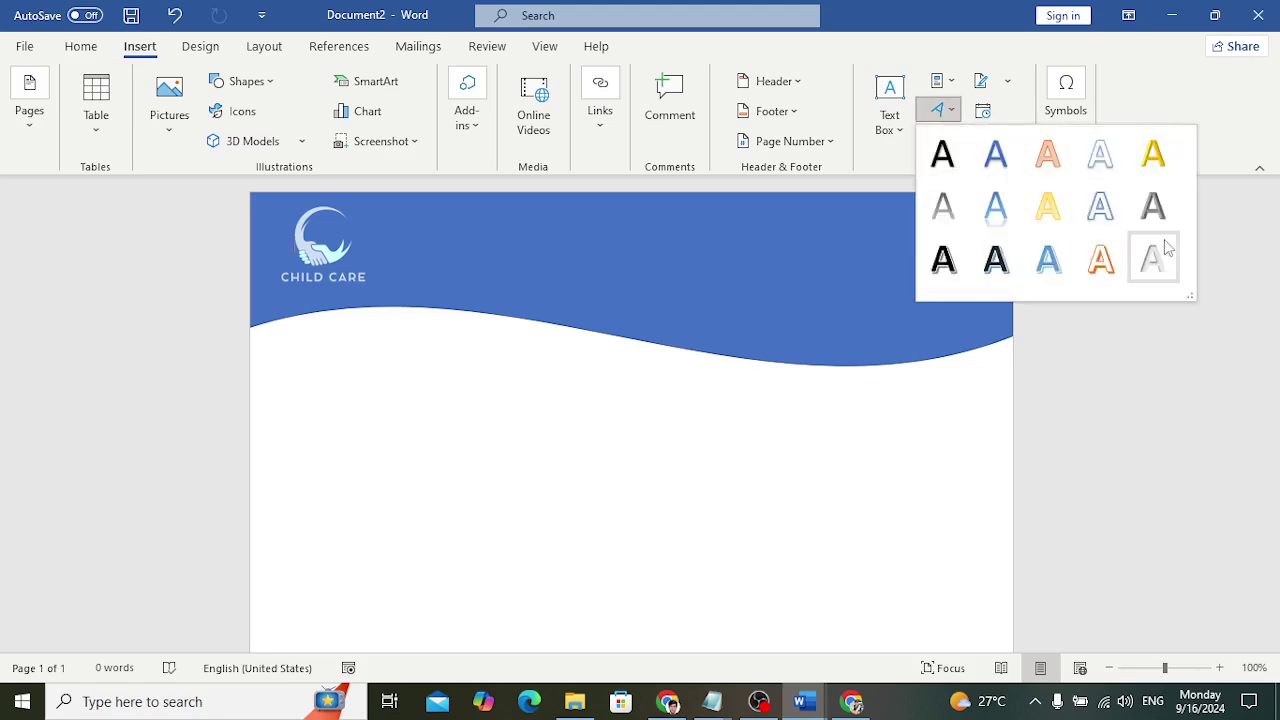
left_click(1172, 262)
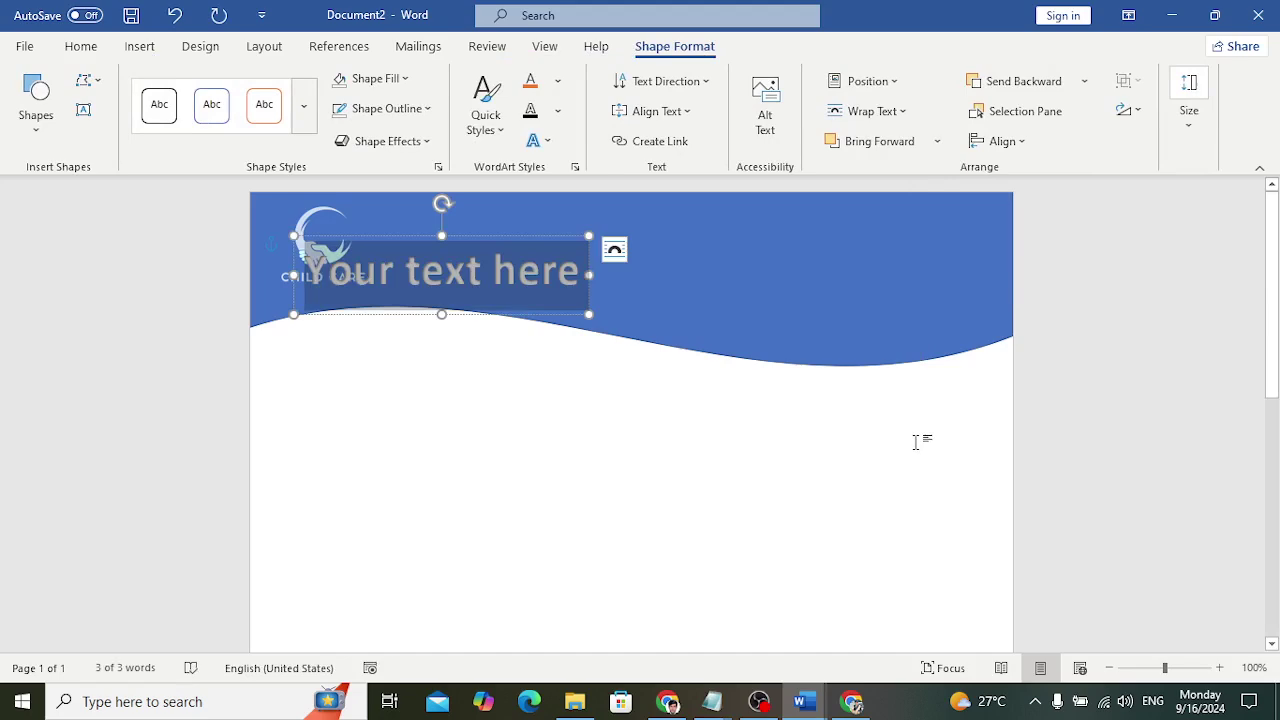
type("Yousof")
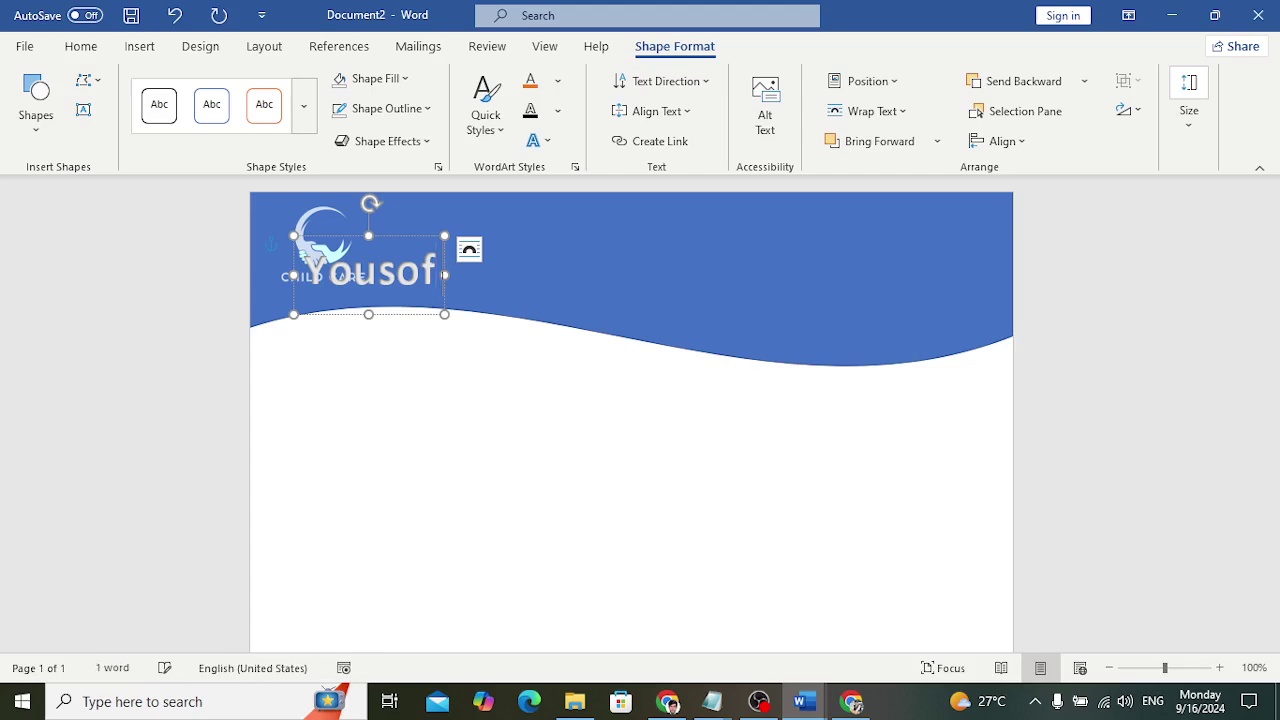
type(" Child C")
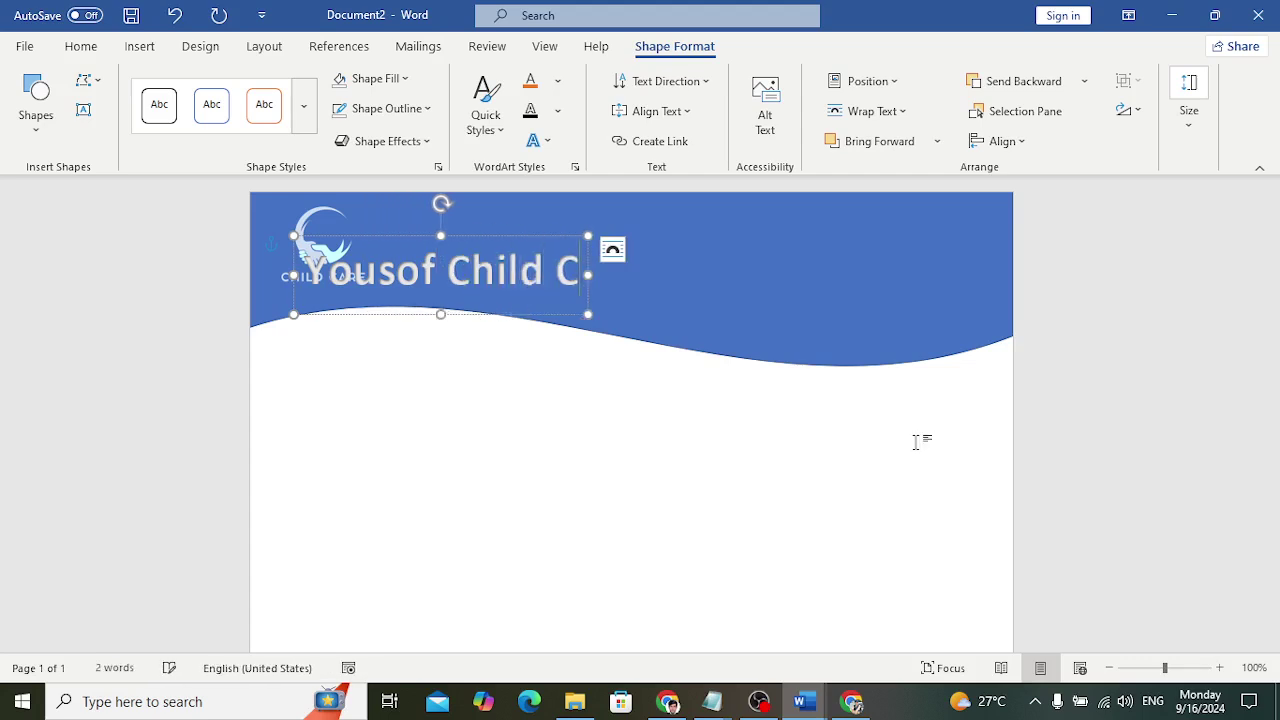
type("are Center")
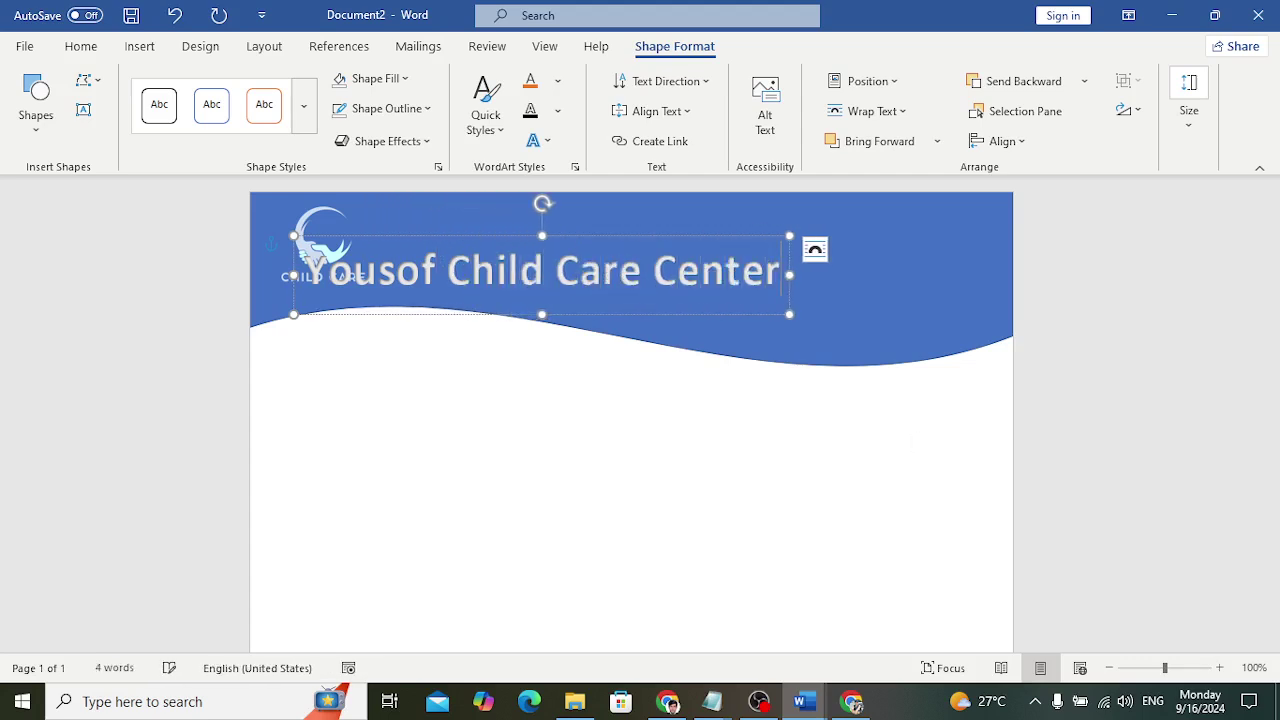
left_click_drag(740, 314, 931, 283)
left_click(700, 451)
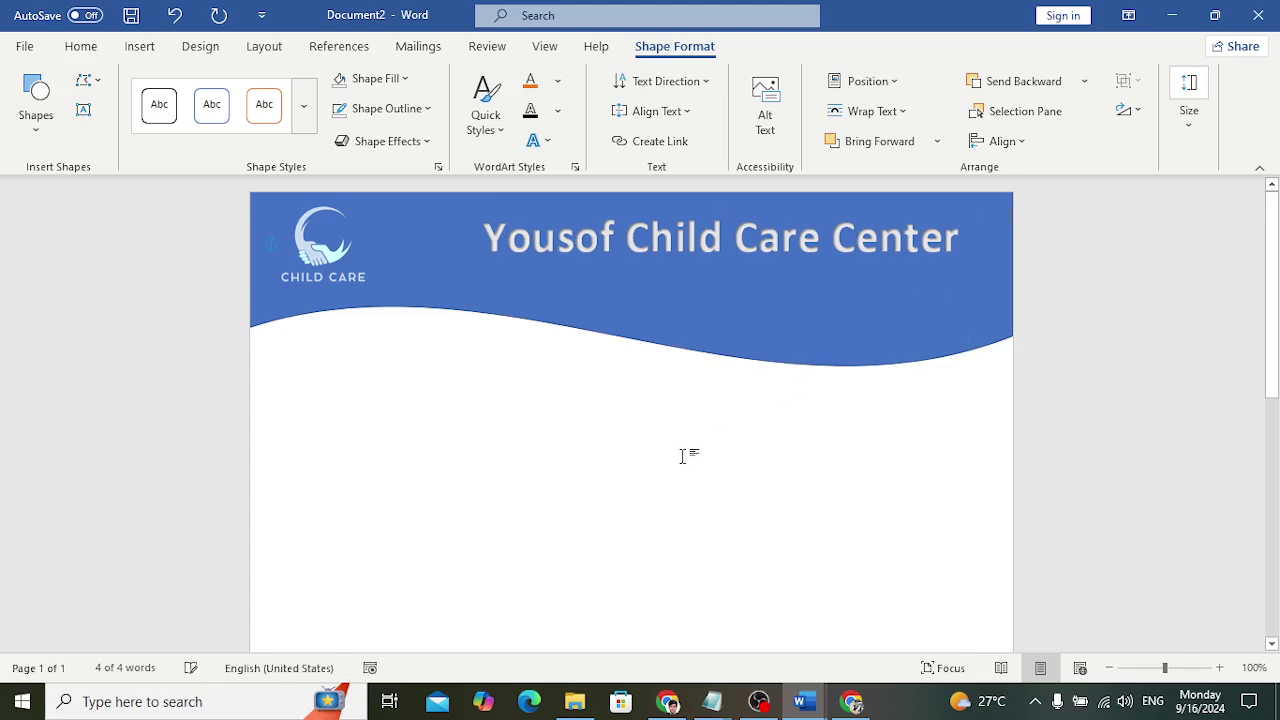
Apply a bevel preset shape effect to the center-name title
left_click(758, 280)
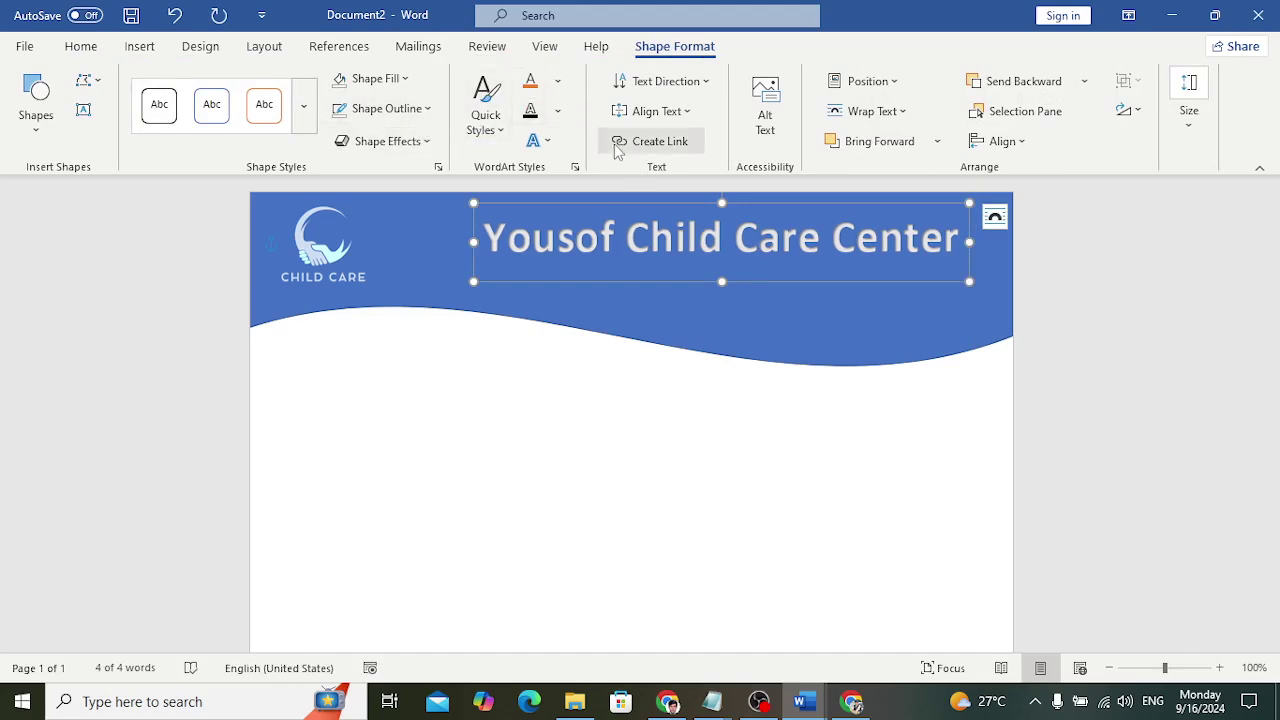
left_click(428, 141)
mouse_move(425, 178)
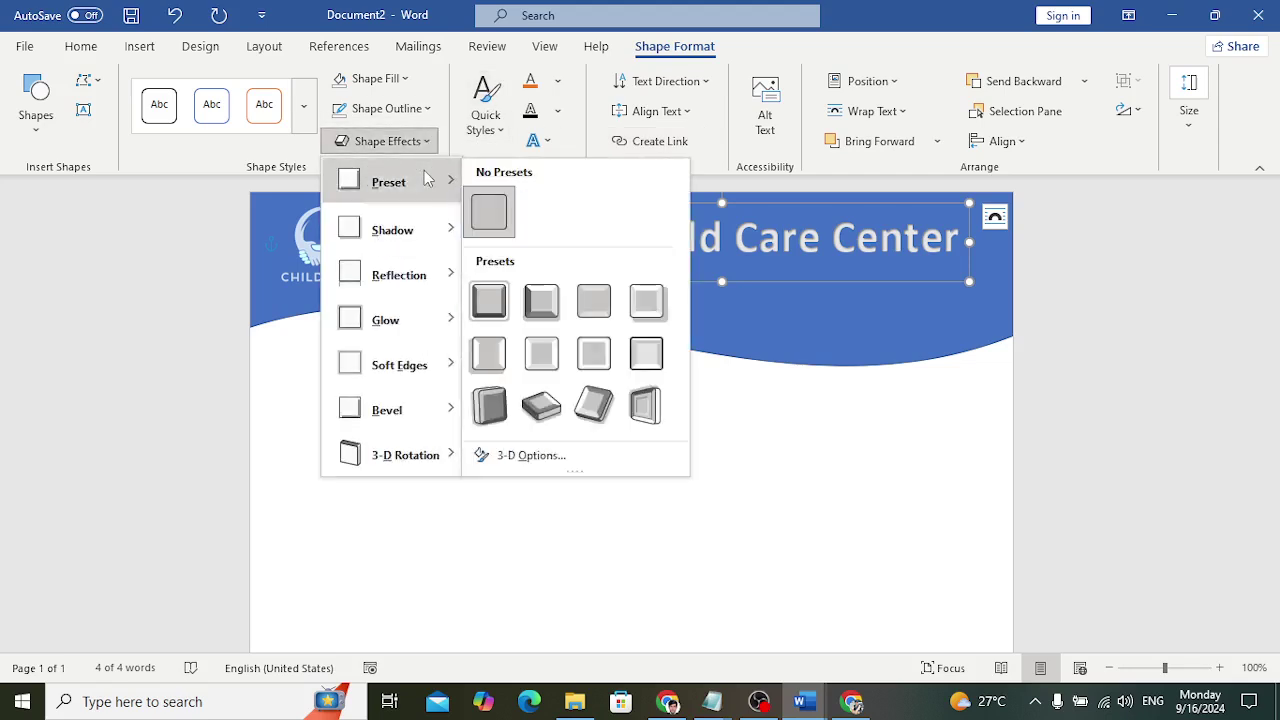
left_click(549, 305)
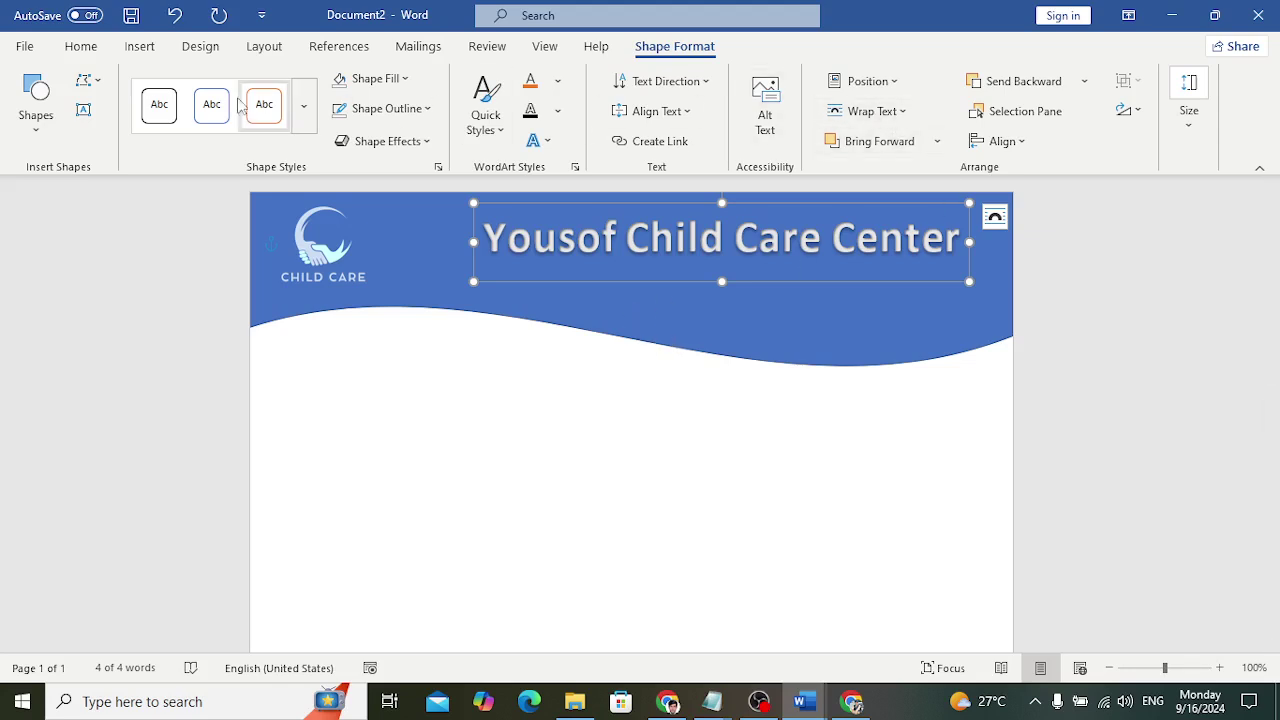
left_click(139, 48)
left_click(940, 110)
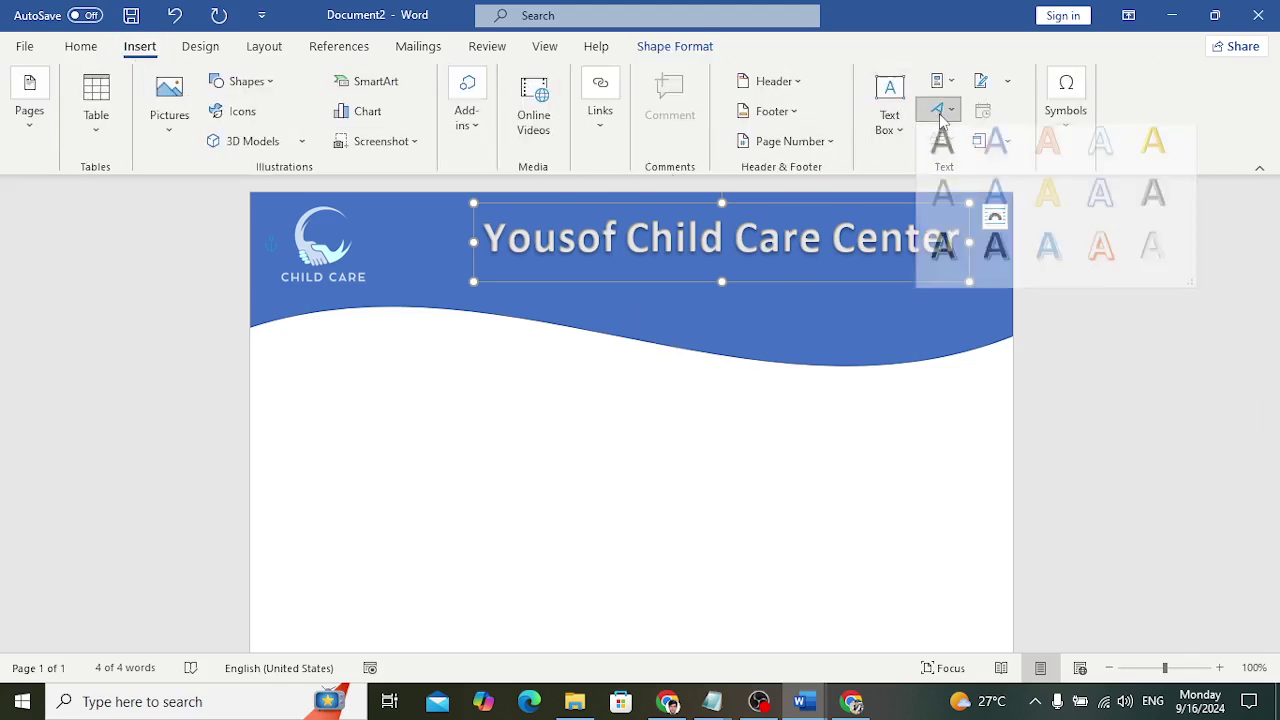
Insert yellow WordArt reading 'Child Hospital' below the title, moved toward the right
left_click(1153, 153)
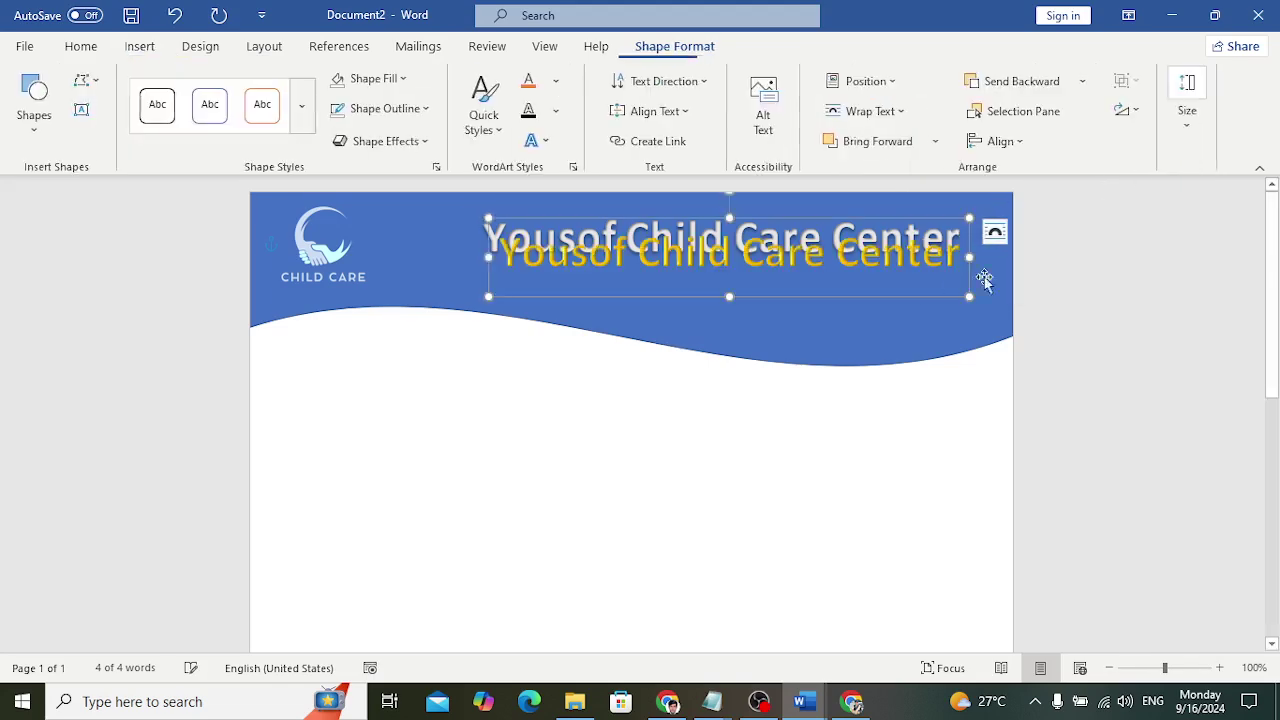
left_click_drag(765, 299, 776, 343)
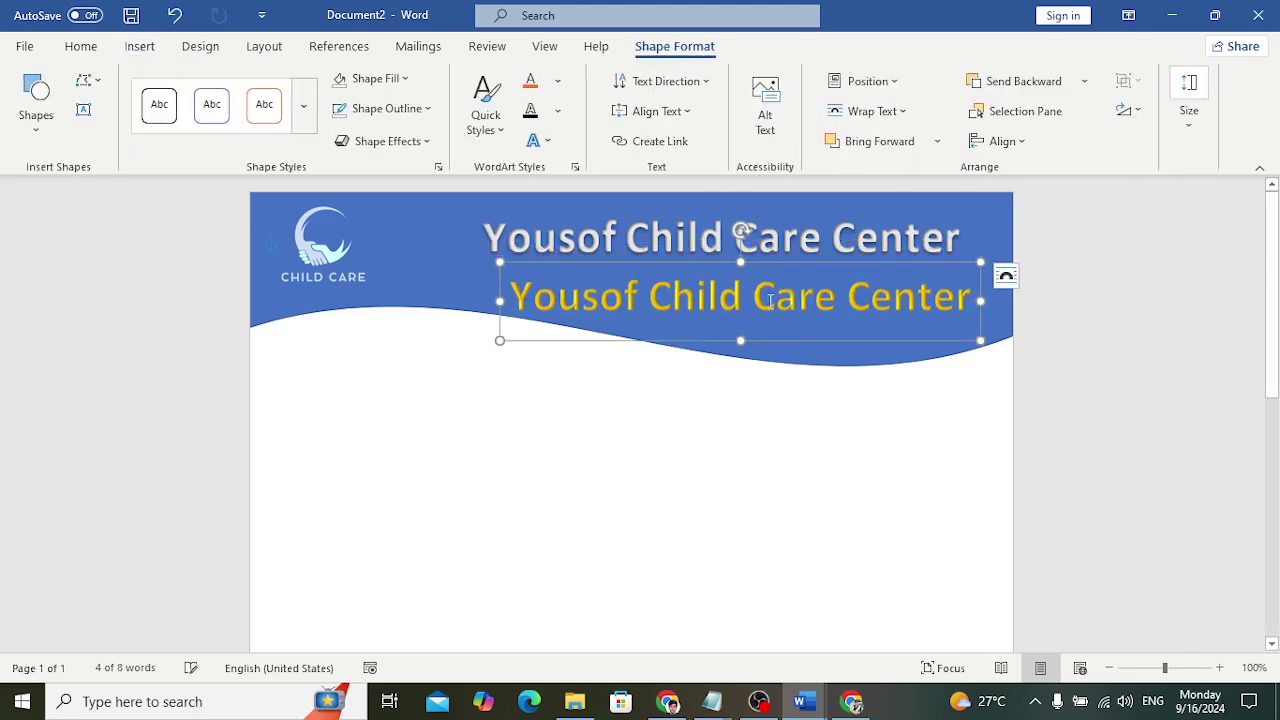
triple_click(768, 305)
type("C")
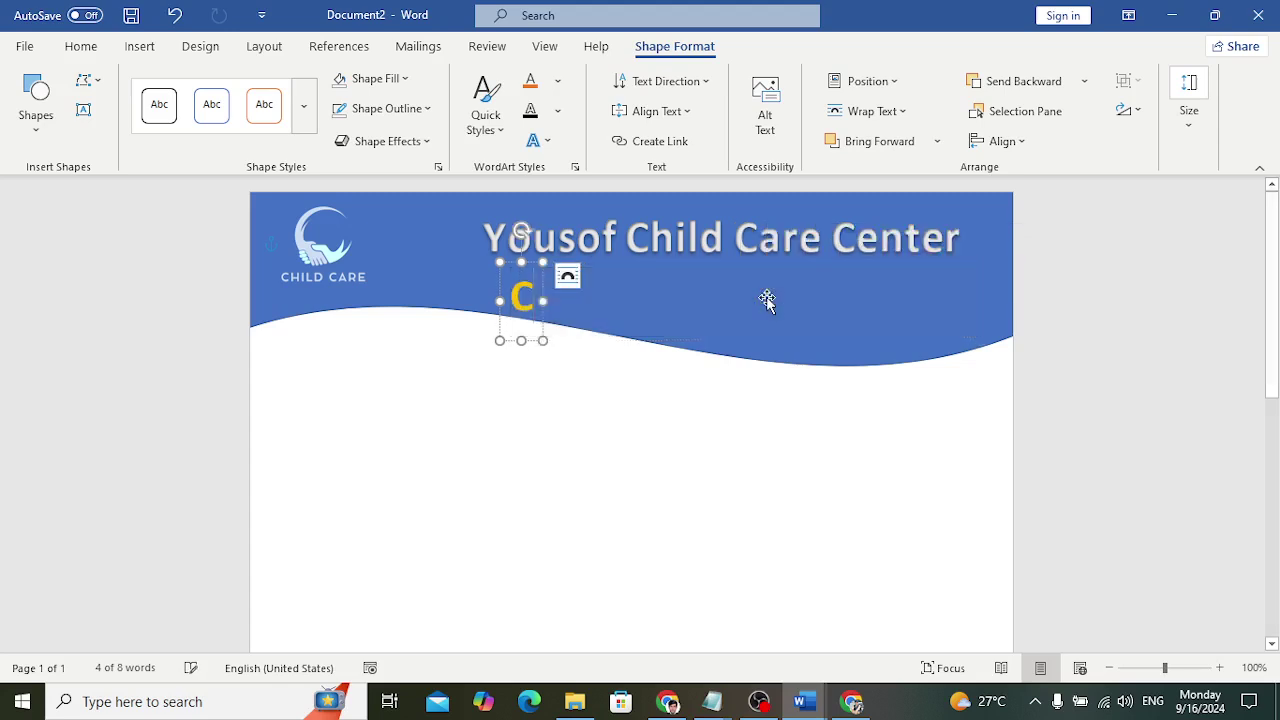
type("hild Hol")
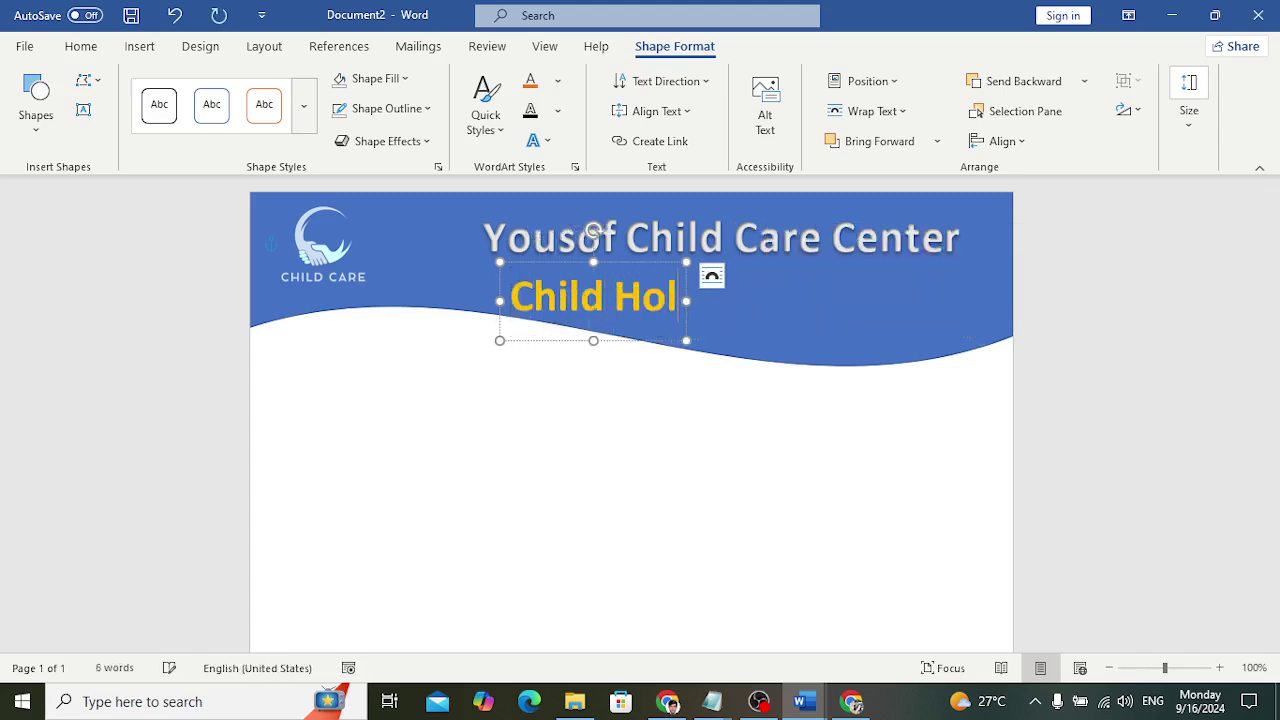
key("BackSpace")
type("so")
key("BackSpace")
type("pital")
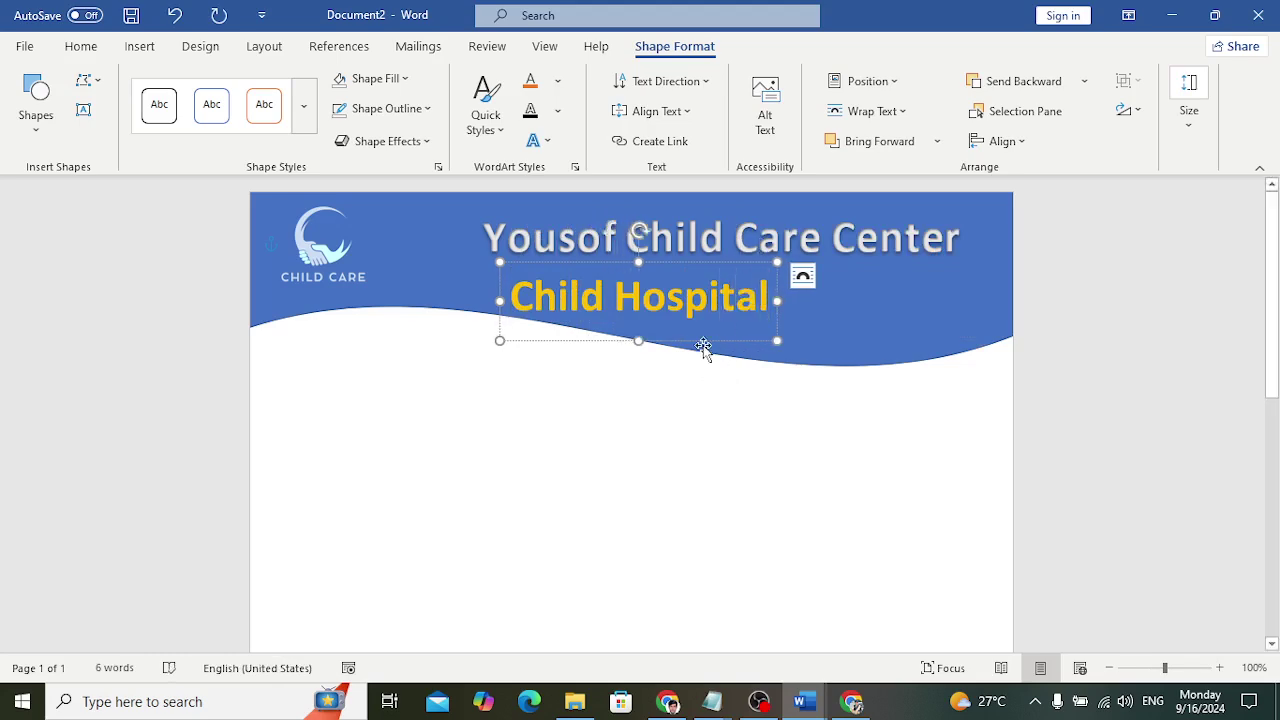
left_click_drag(703, 346, 839, 348)
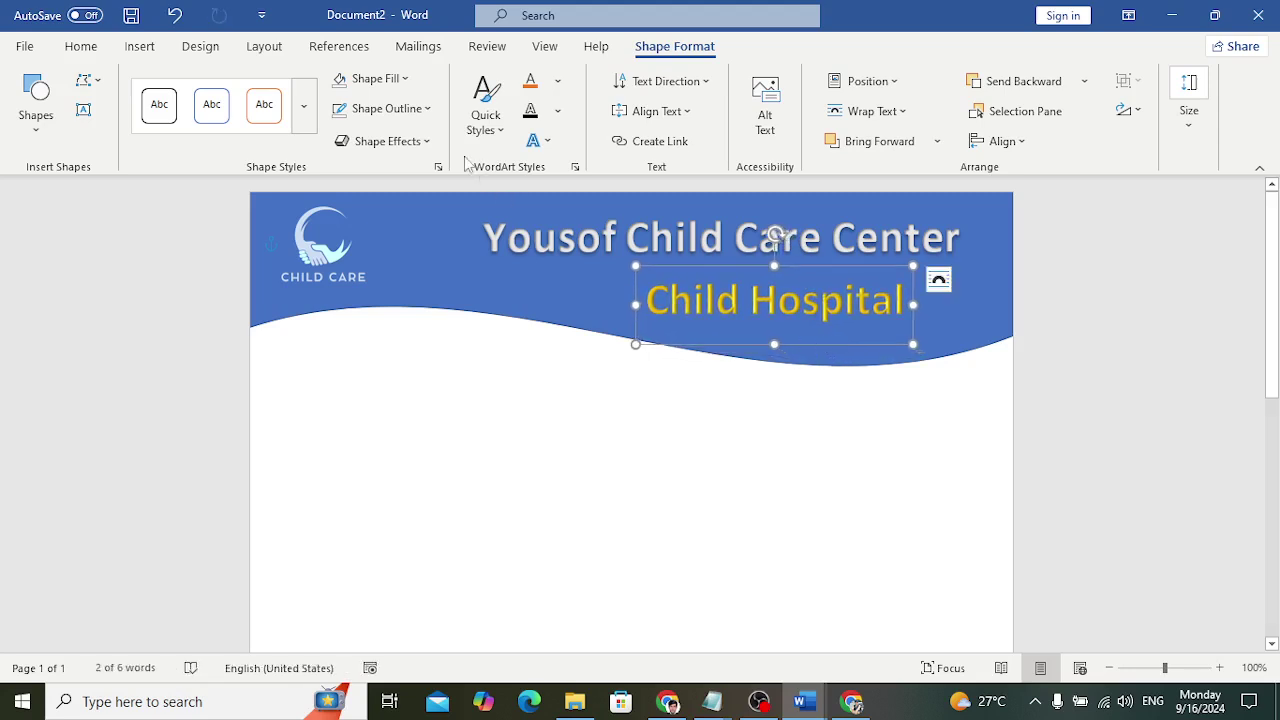
Apply a bevel preset shape effect to the 'Child Hospital' WordArt
left_click(424, 142)
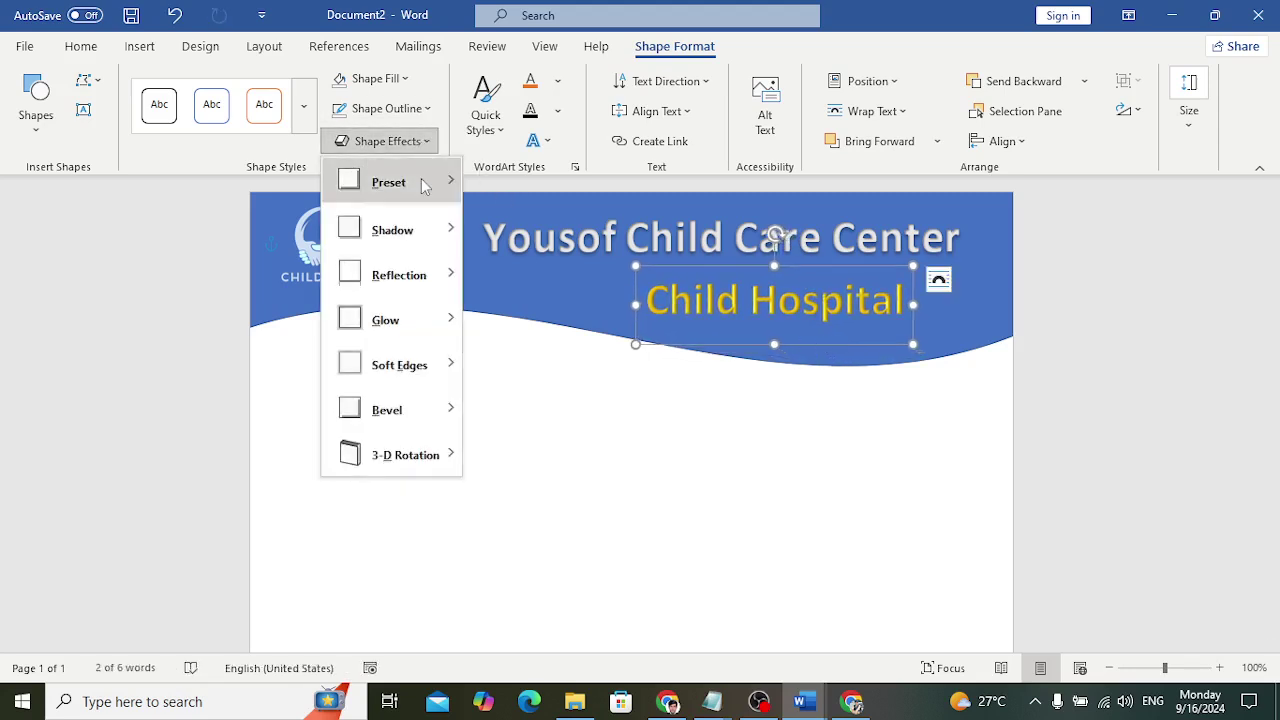
mouse_move(431, 188)
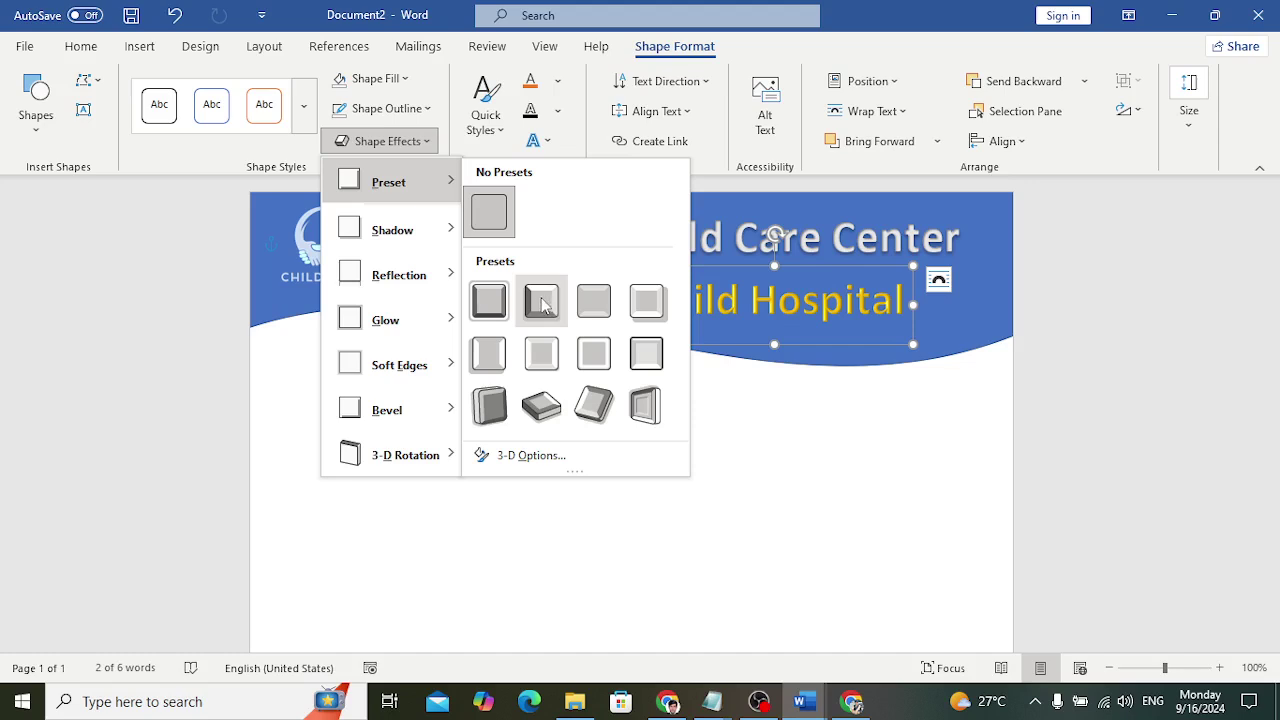
left_click(541, 303)
left_click(833, 429)
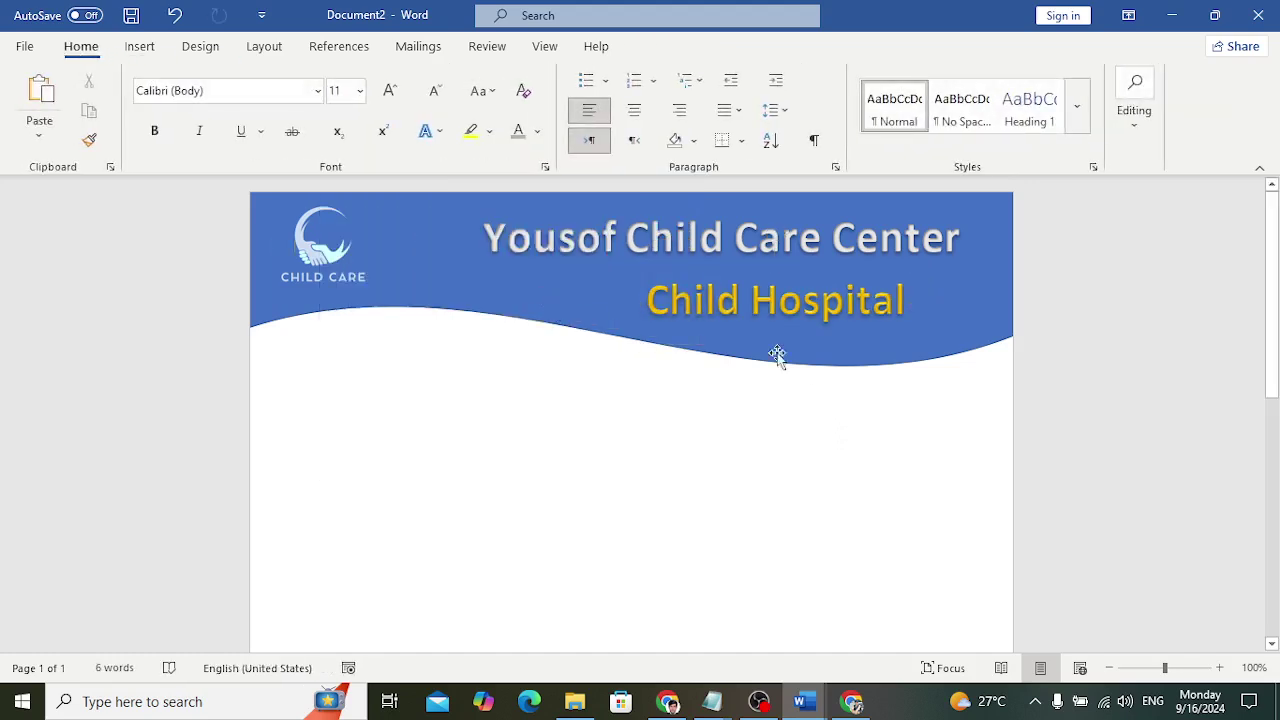
Set the 'Child Hospital' text to 32 pt
left_click(760, 314)
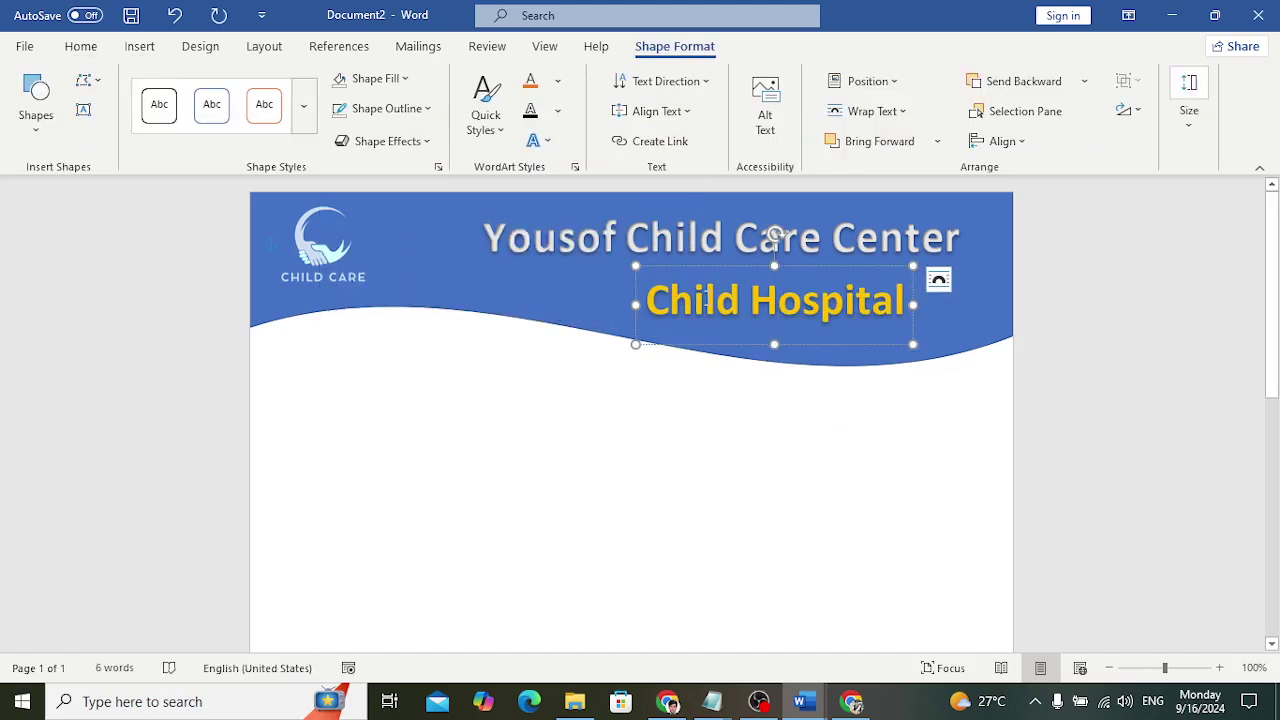
triple_click(703, 298)
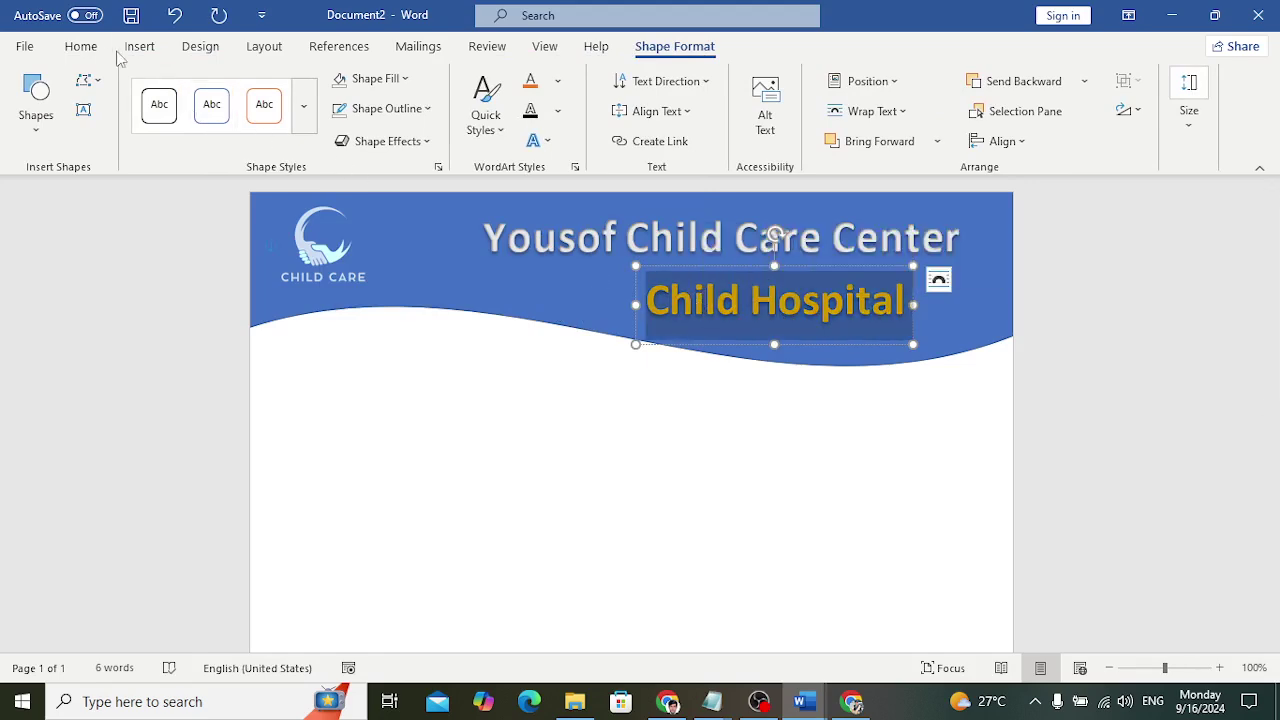
left_click(81, 46)
left_click(433, 91)
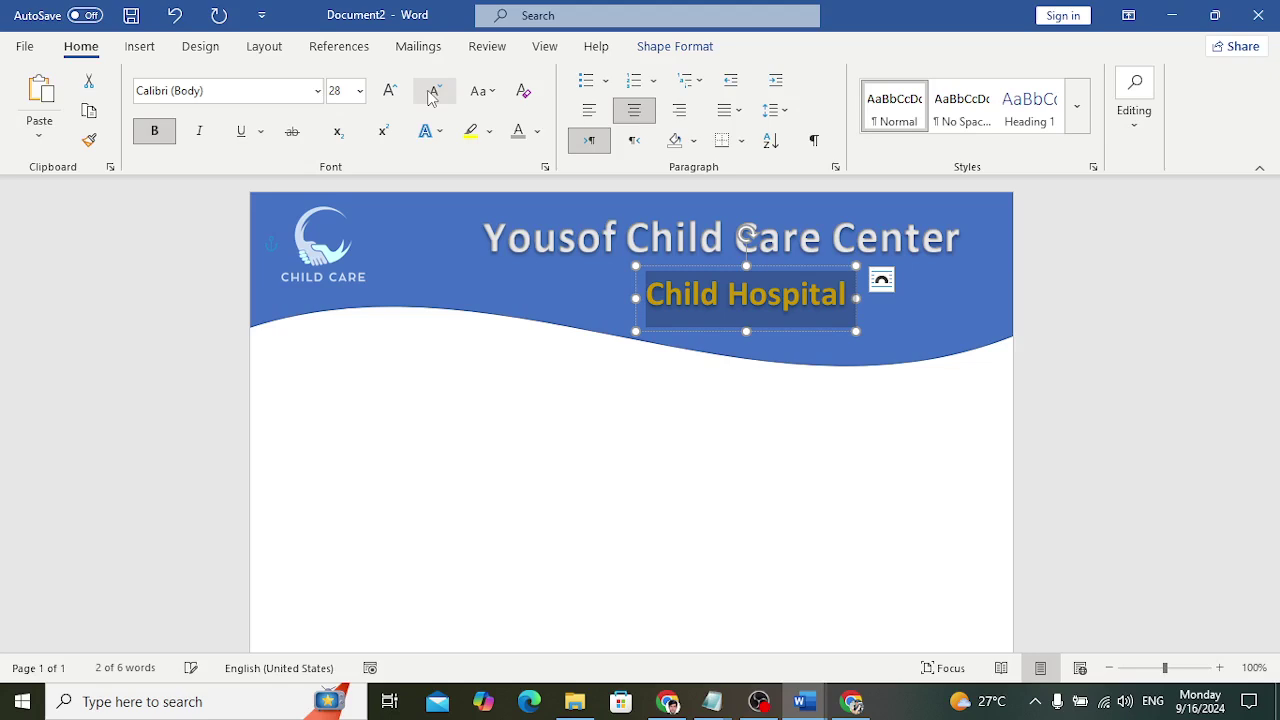
left_click(349, 92)
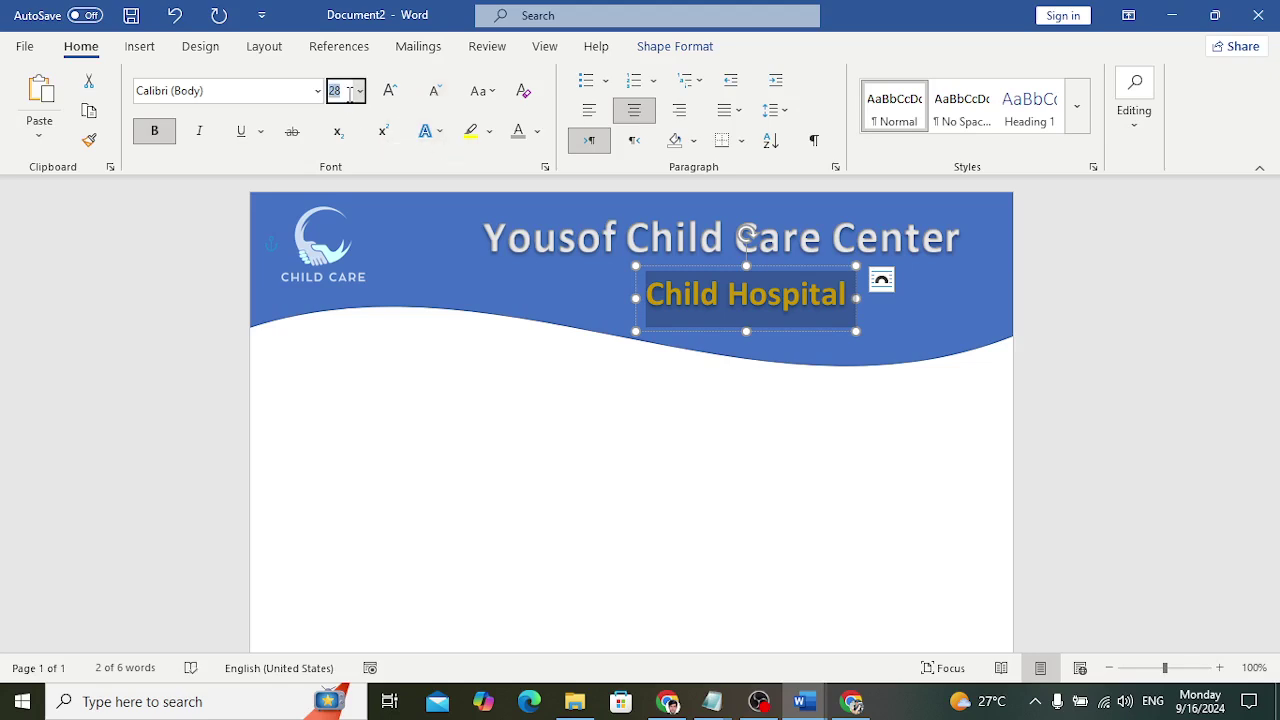
type("32")
key("Return")
Nudge the 'Child Hospital' text box slightly to the right
left_click(760, 354)
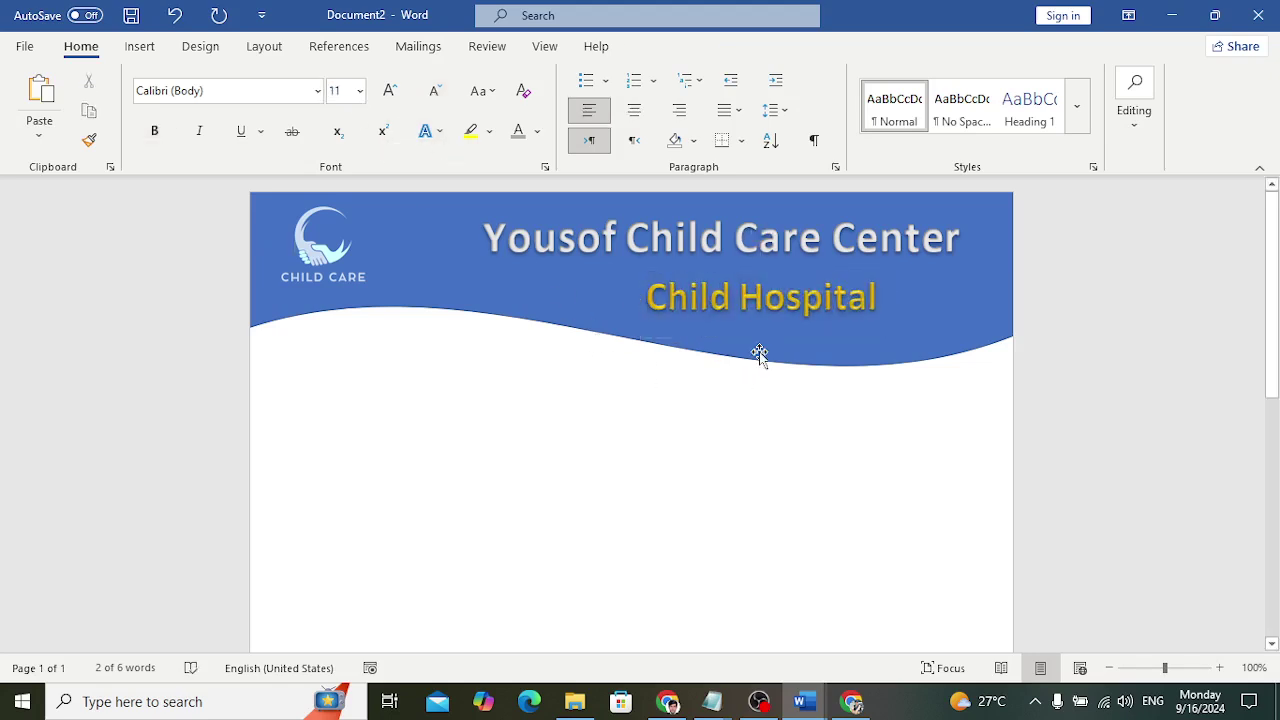
left_click(780, 337)
left_click_drag(789, 339, 797, 341)
left_click(680, 423)
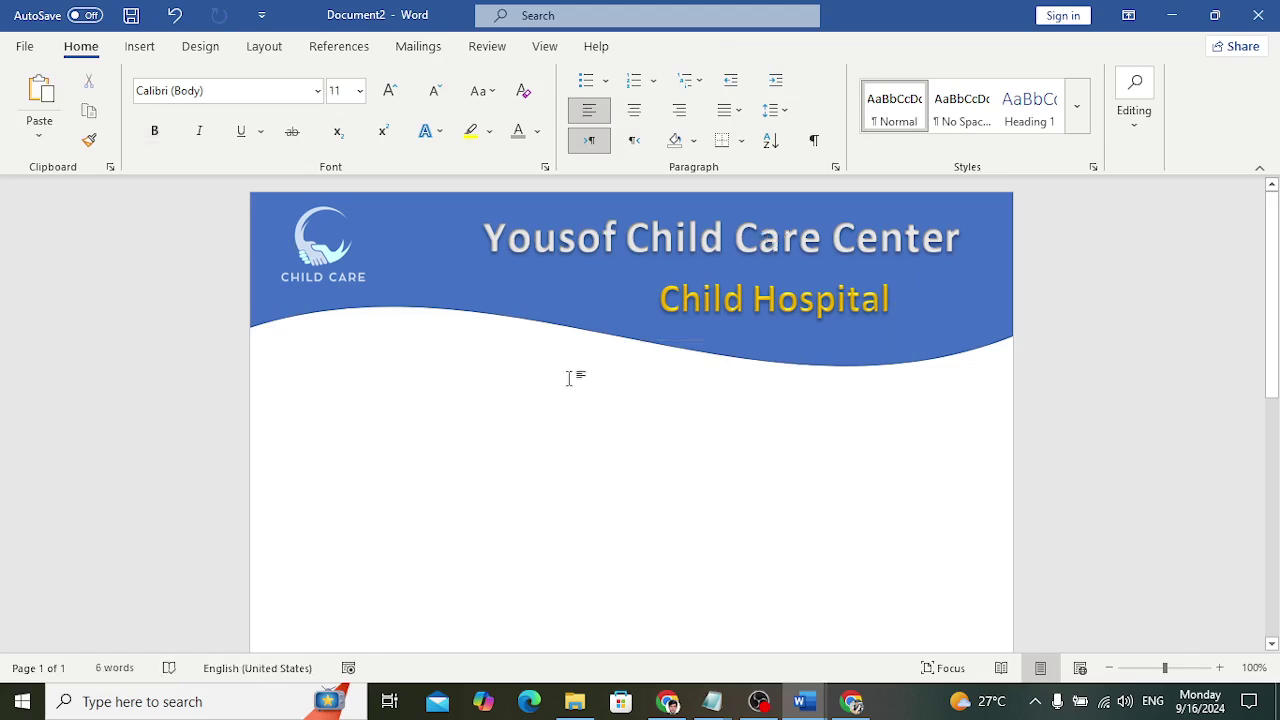
left_click(544, 330)
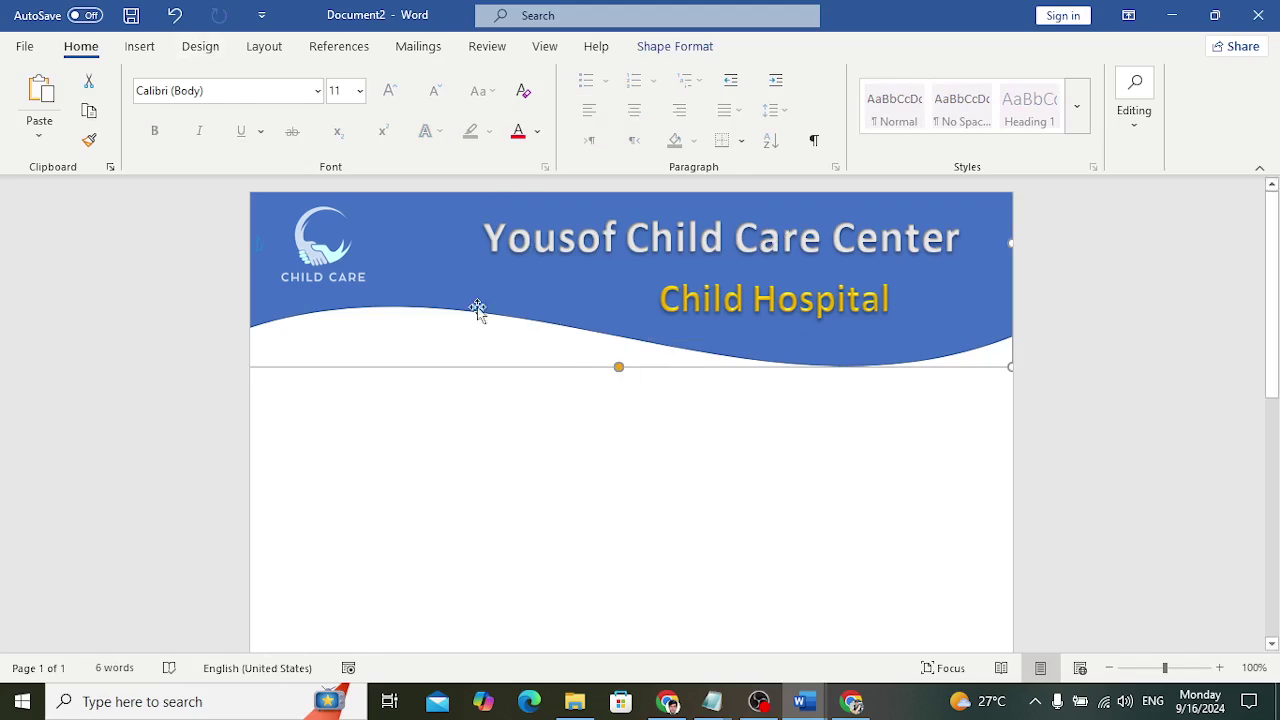
Compare with the finished prescription in Document1, then return to Document2
mouse_move(803, 700)
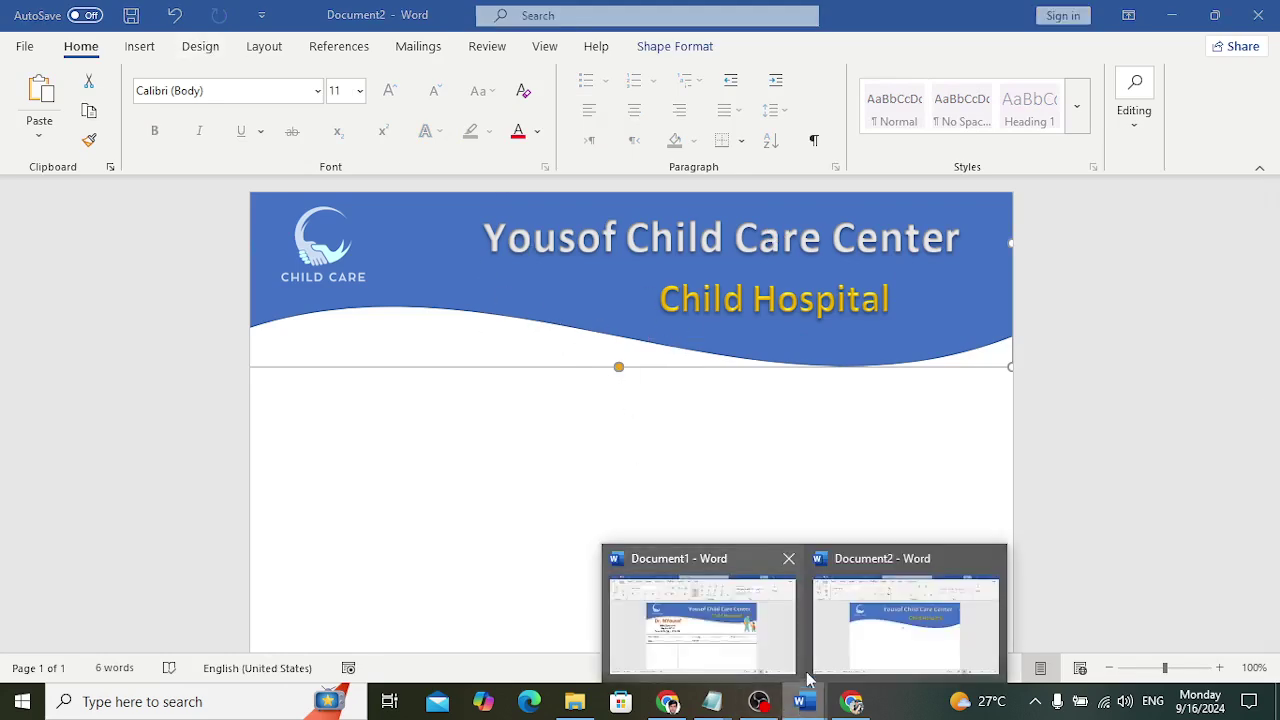
left_click(757, 645)
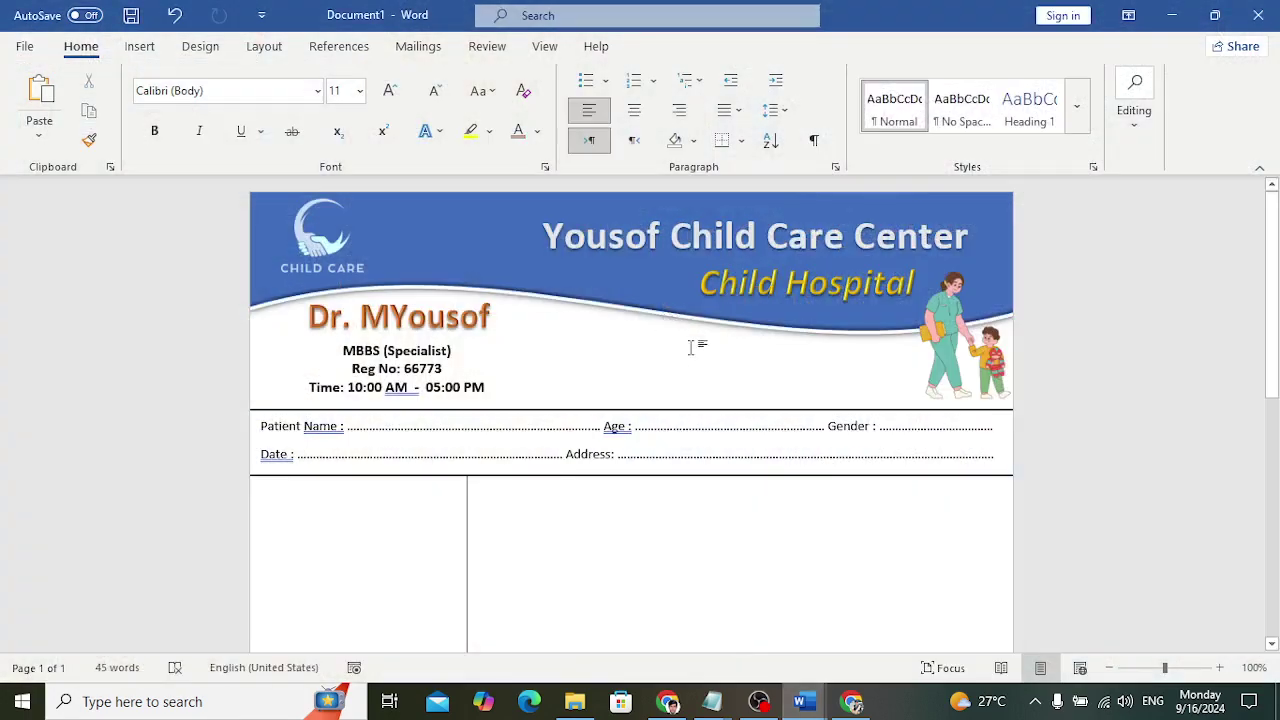
mouse_move(803, 700)
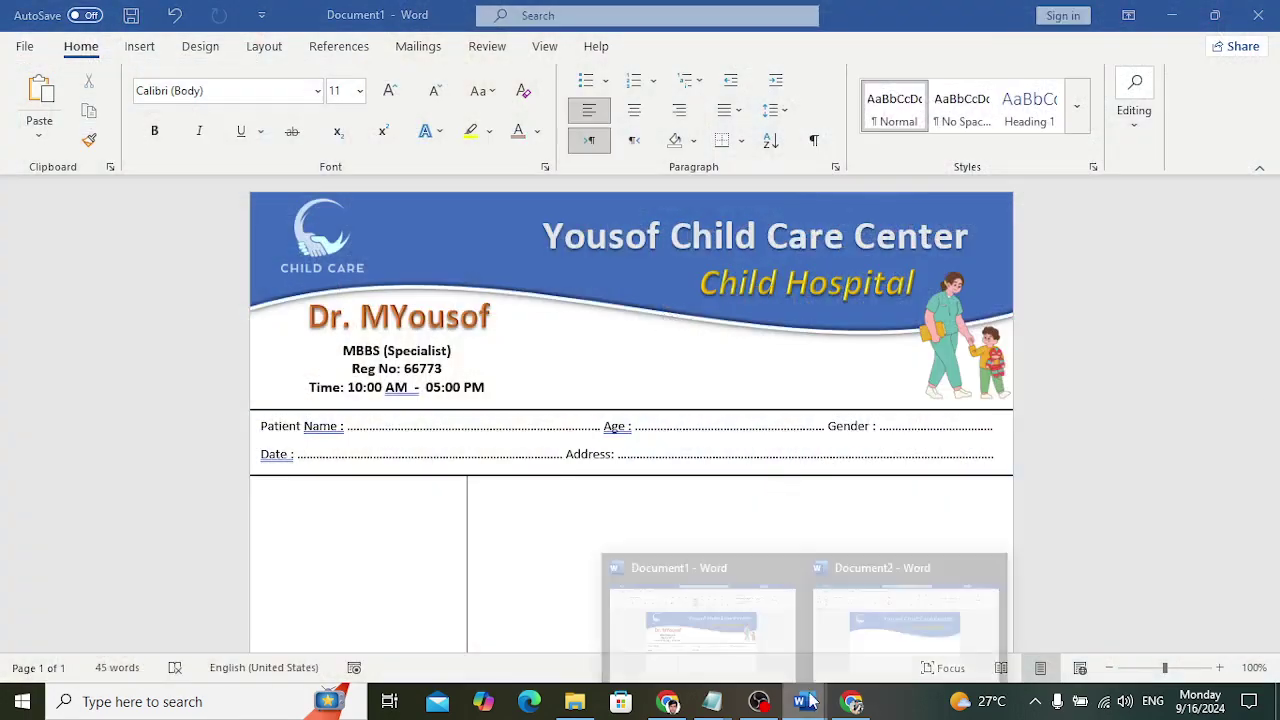
left_click(871, 645)
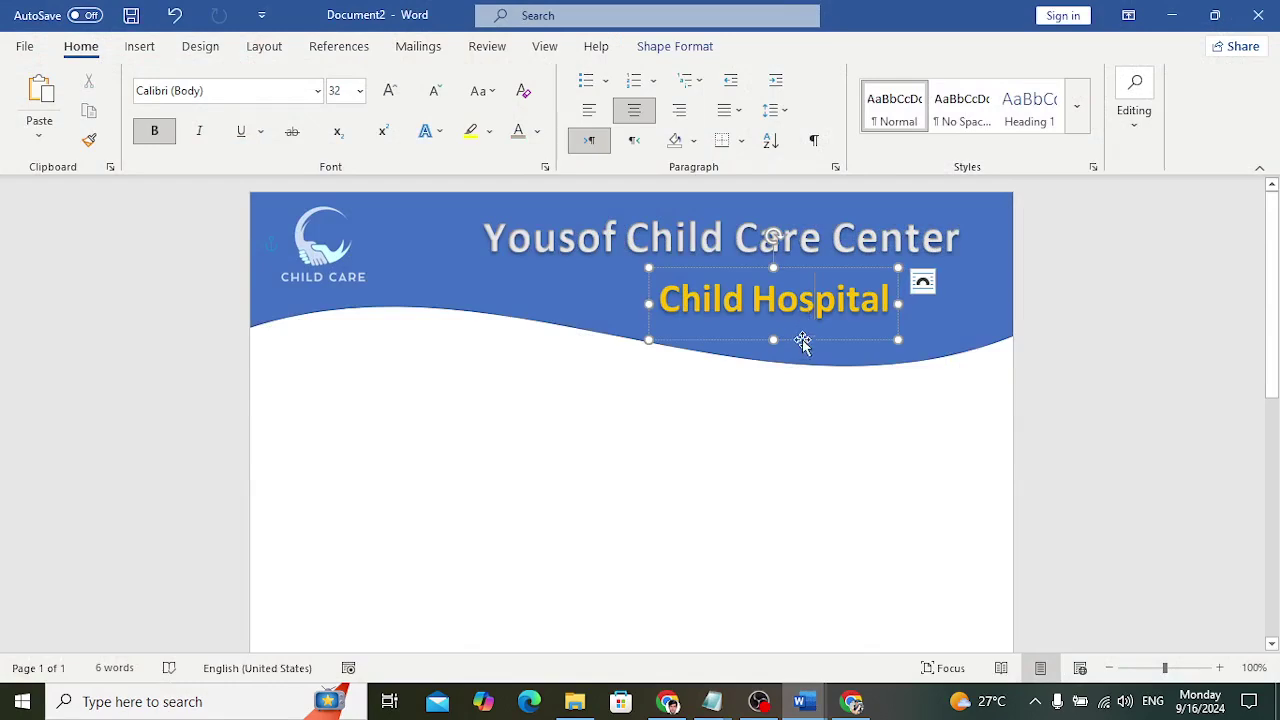
Italicize the 'Child Hospital' subtitle with Ctrl+I
triple_click(788, 302)
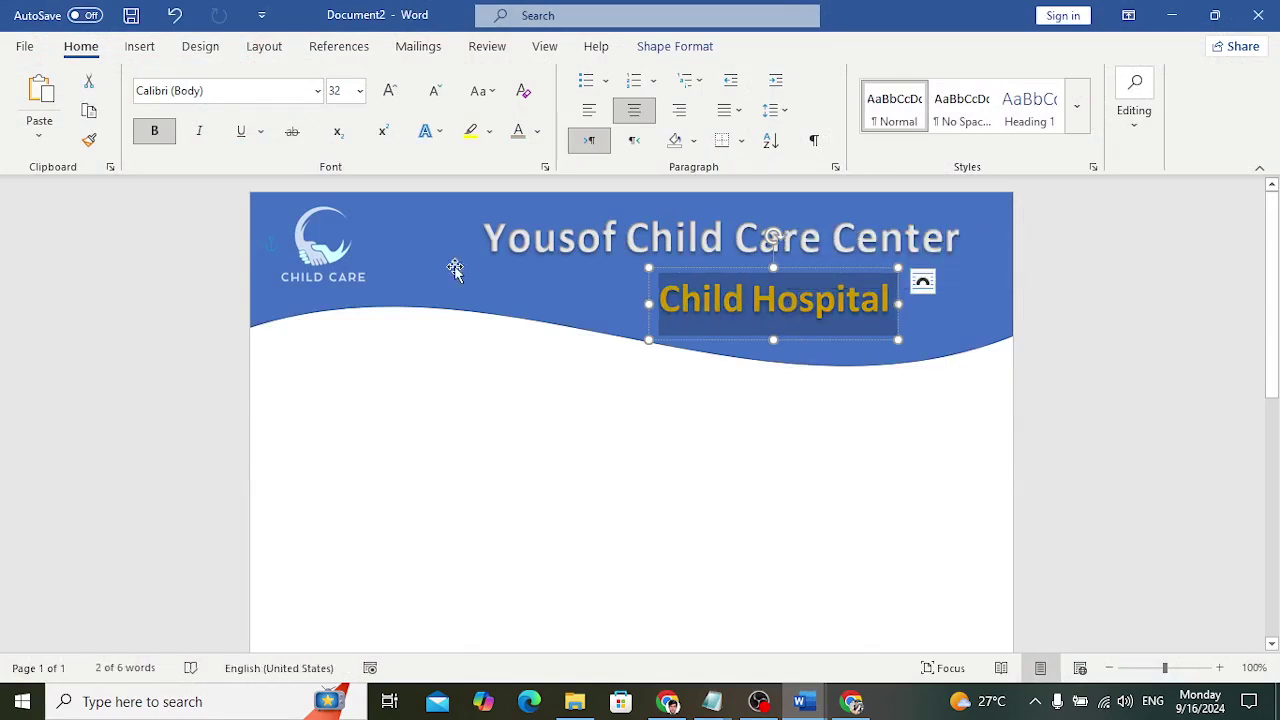
key("ctrl+i")
left_click(640, 408)
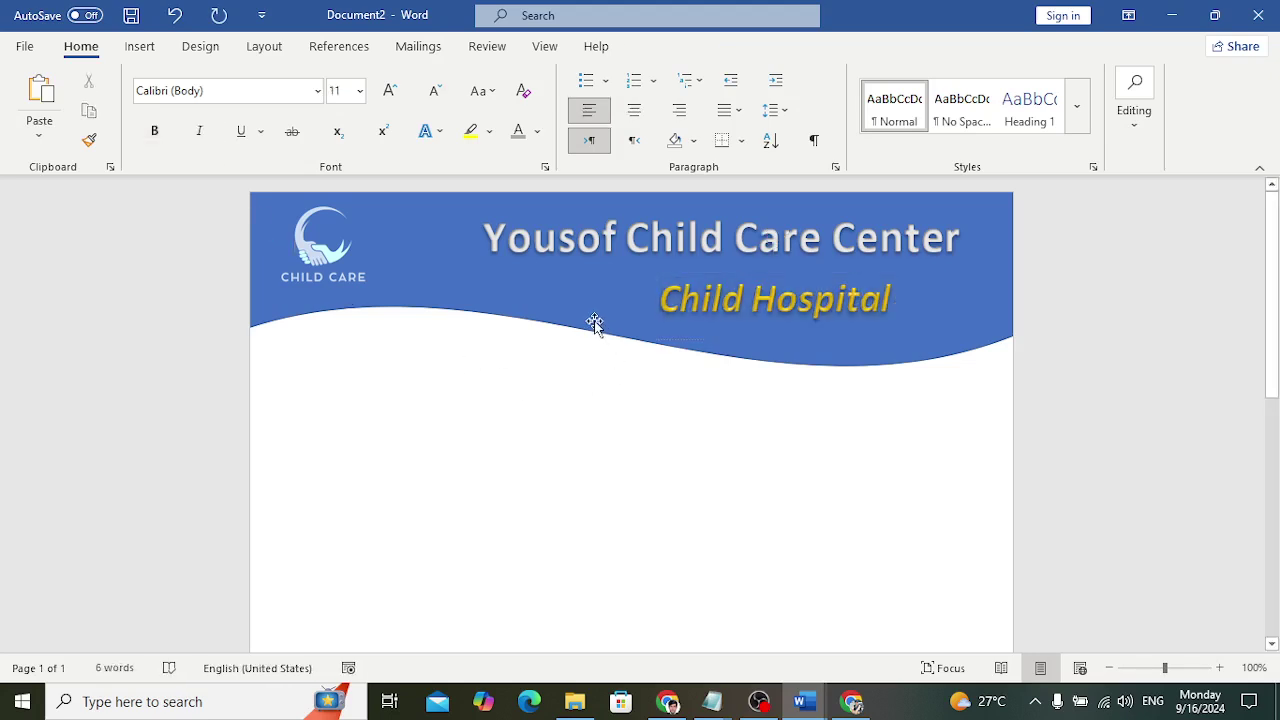
left_click(585, 328)
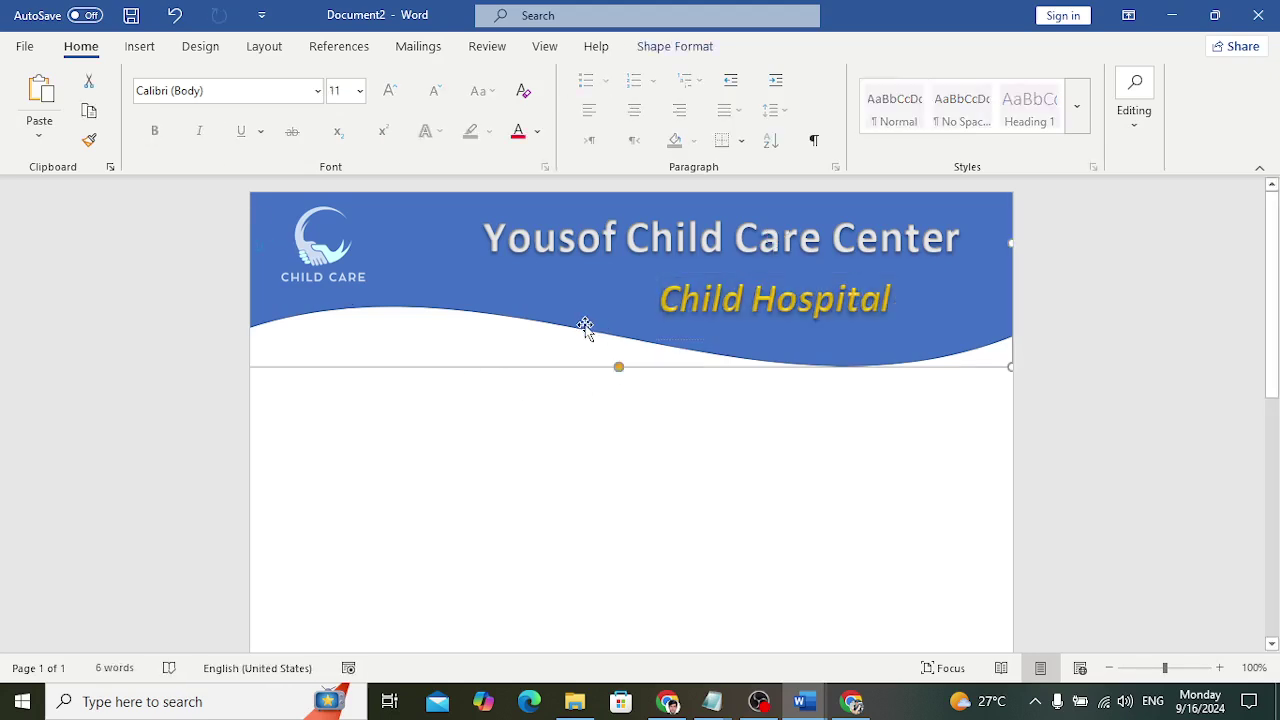
Apply 3-D Preset 1 to the wave banner and shift it right to the page edge
left_click(674, 48)
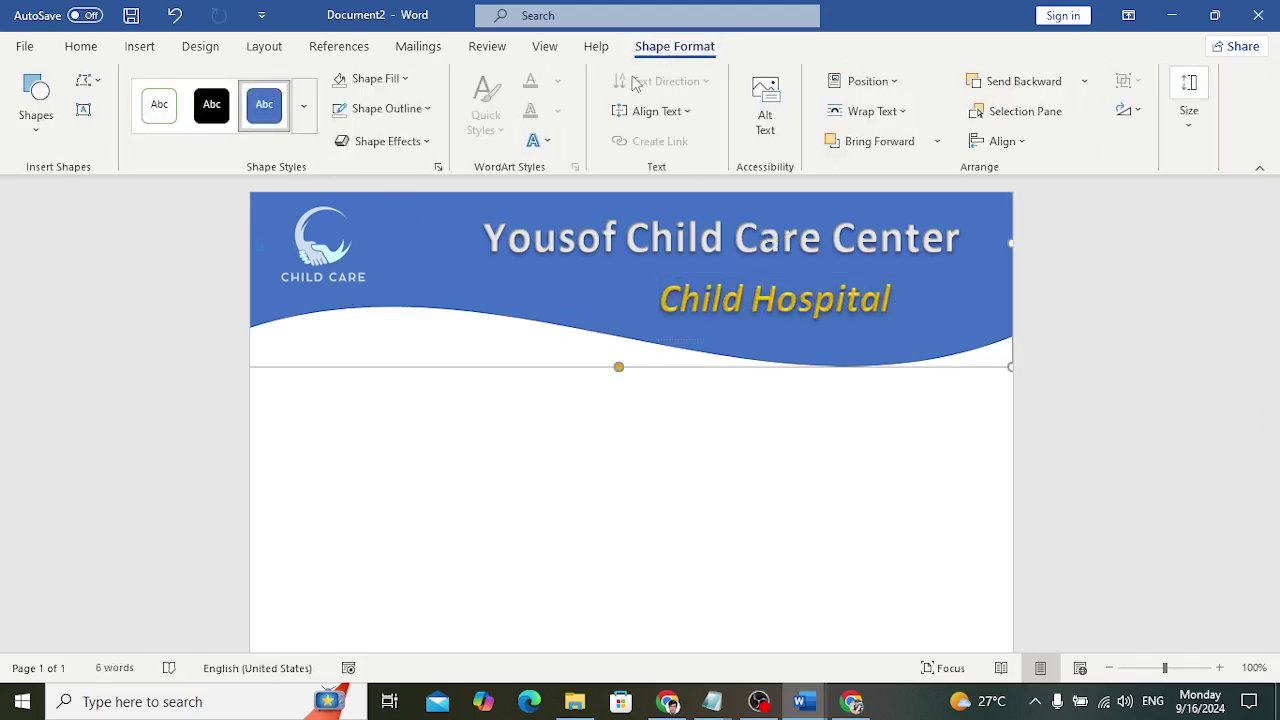
left_click(427, 108)
left_click(427, 108)
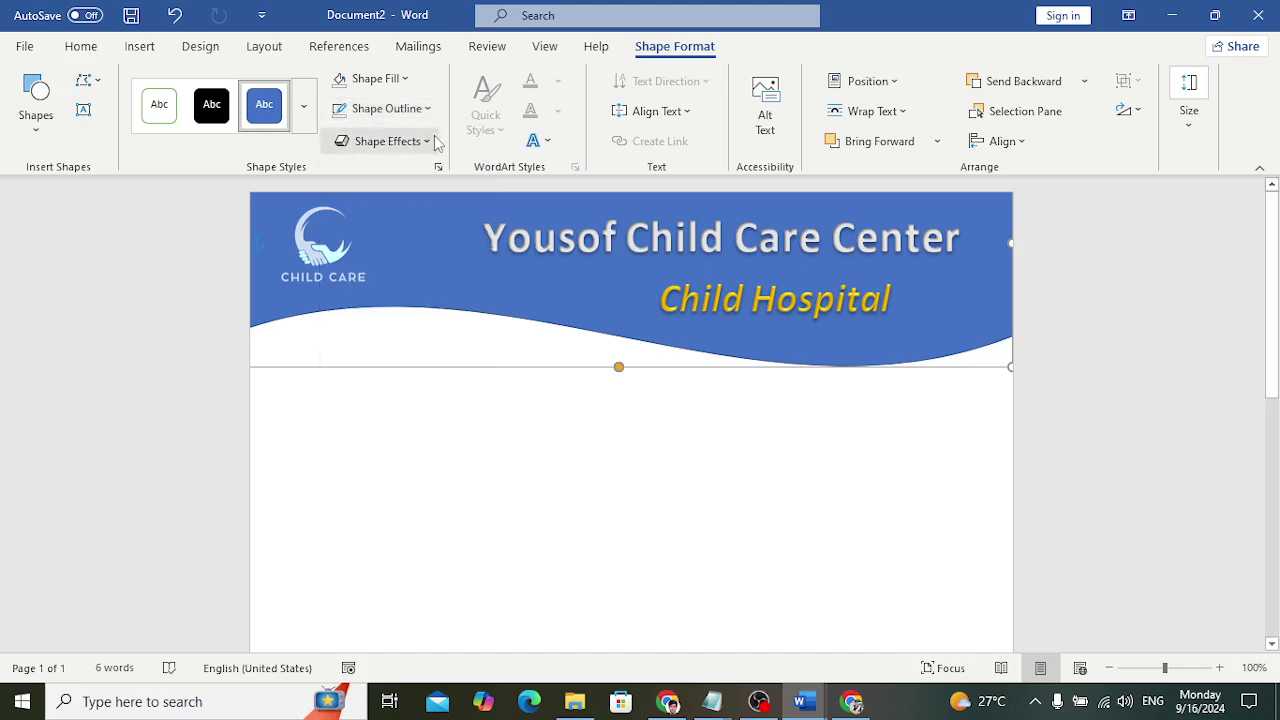
left_click(427, 141)
mouse_move(434, 174)
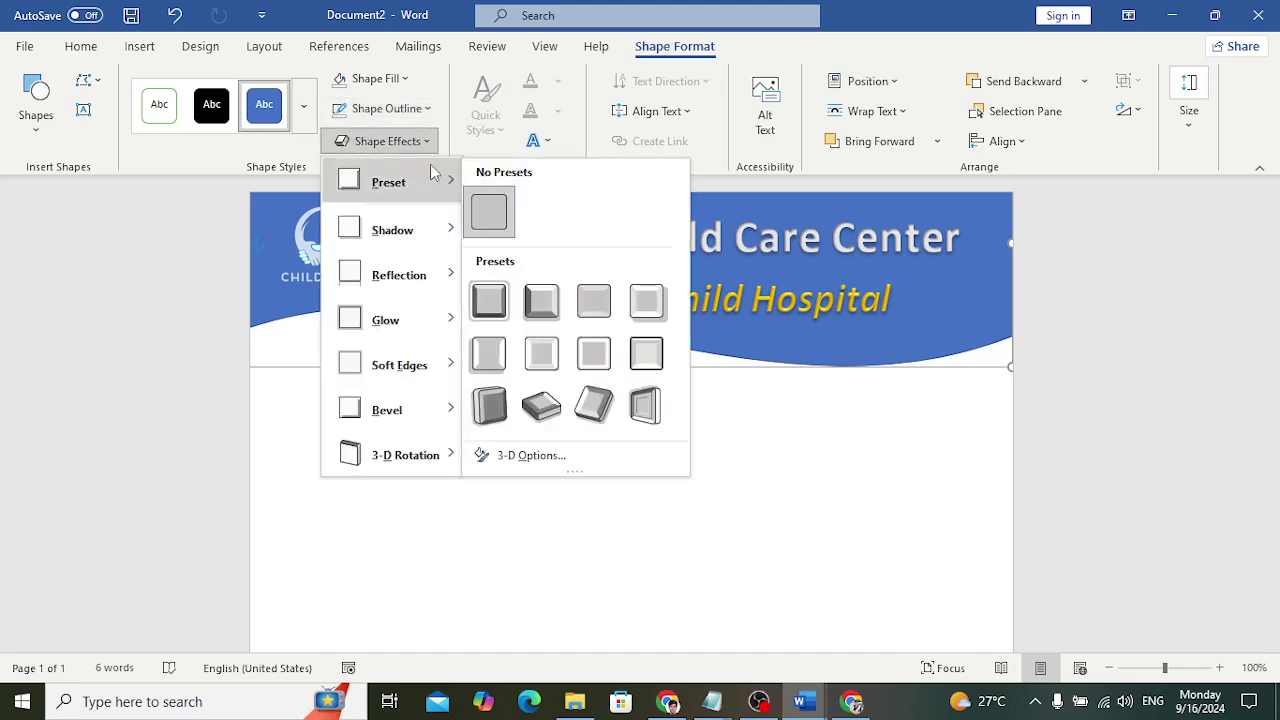
left_click(503, 313)
left_click_drag(701, 370, 723, 368)
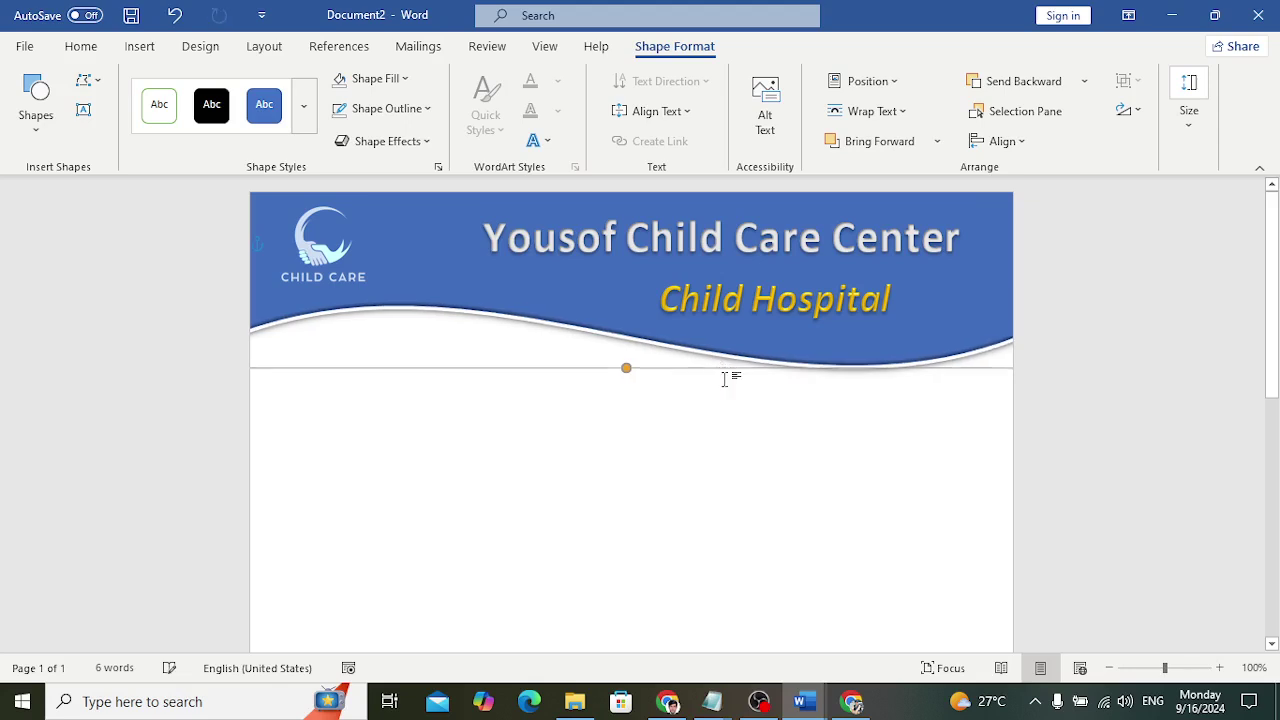
left_click(713, 440)
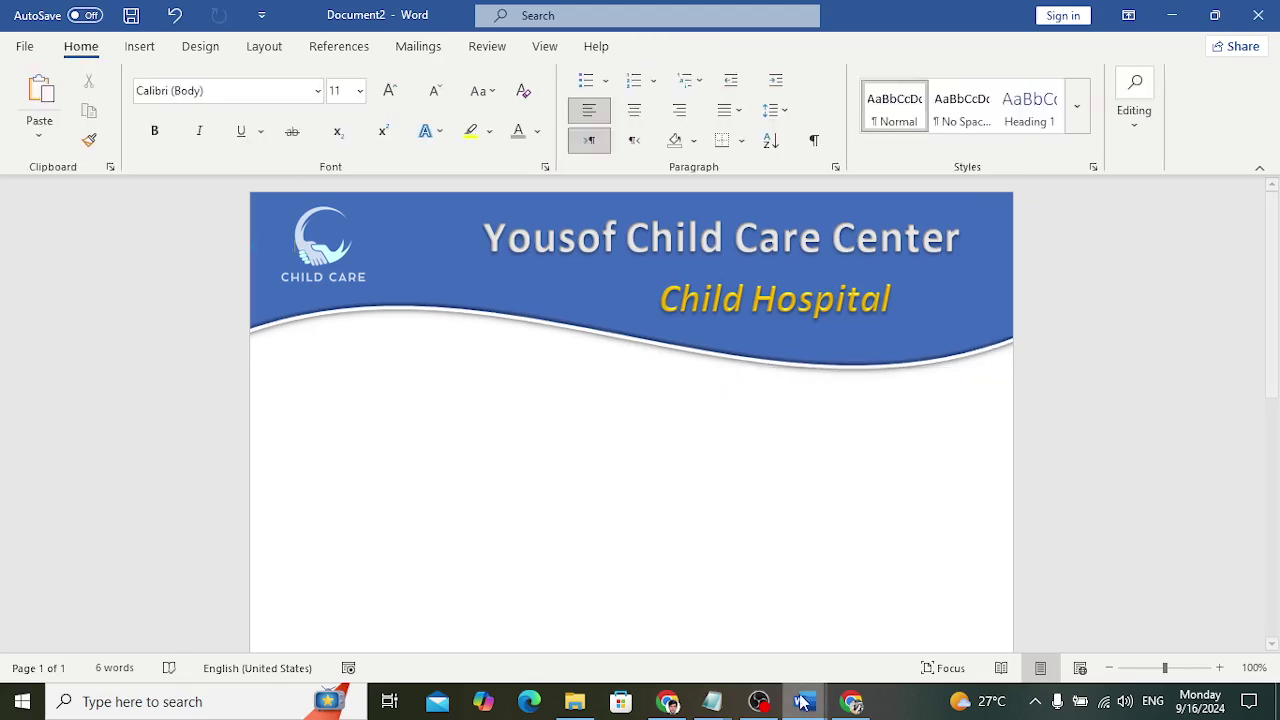
Check the finished prescription in Document1, then return to Document2
mouse_move(800, 701)
left_click(703, 615)
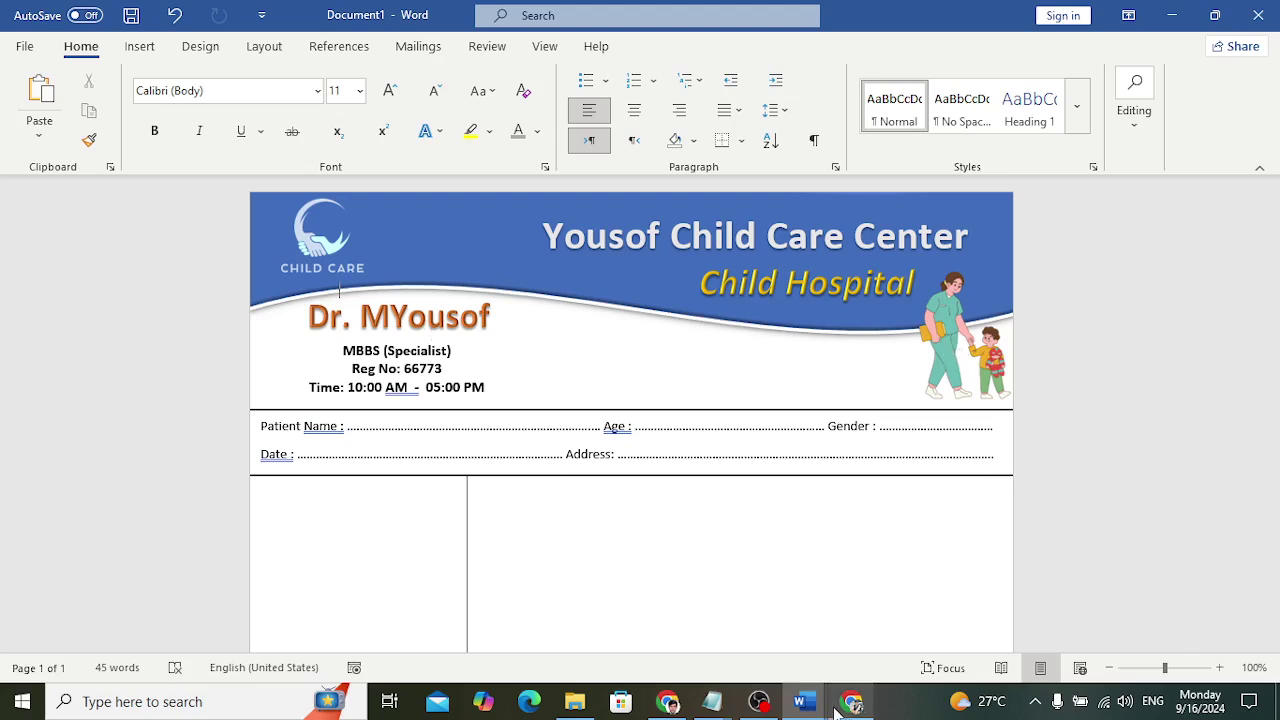
mouse_move(800, 701)
left_click(897, 630)
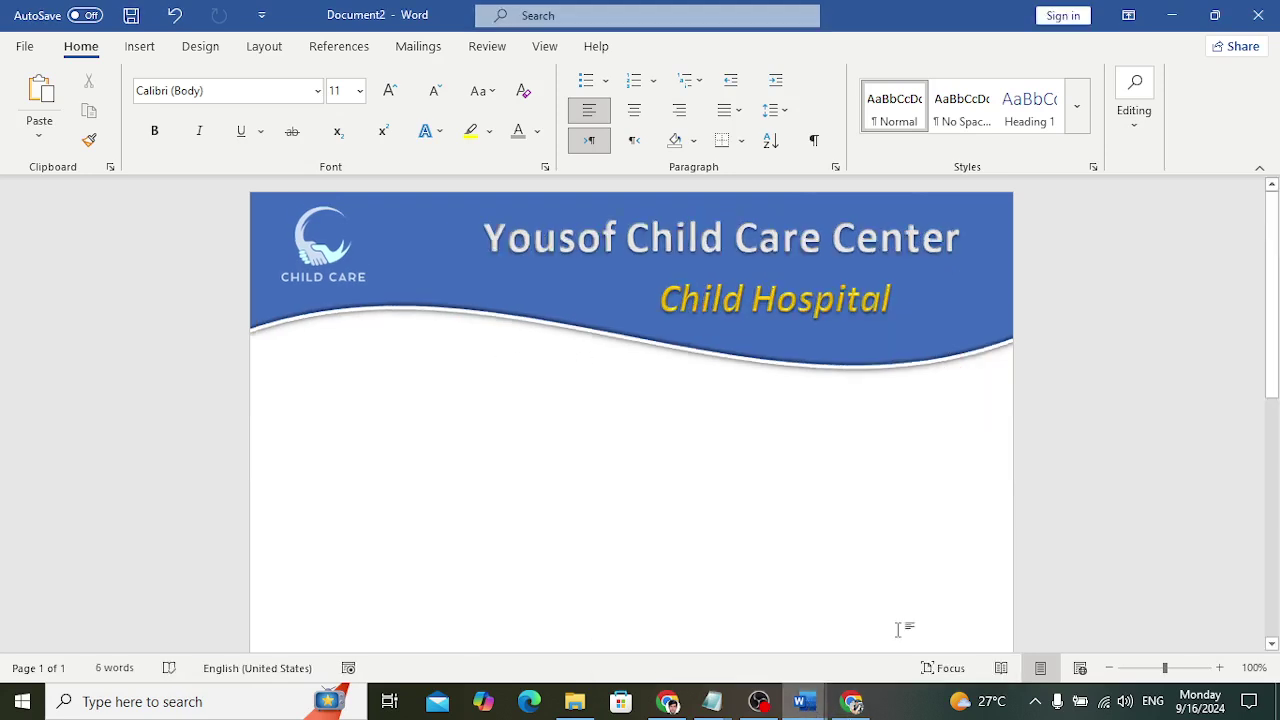
Insert a WordArt box below the wave and replace its placeholder with the doctor's name
left_click(139, 46)
left_click(941, 112)
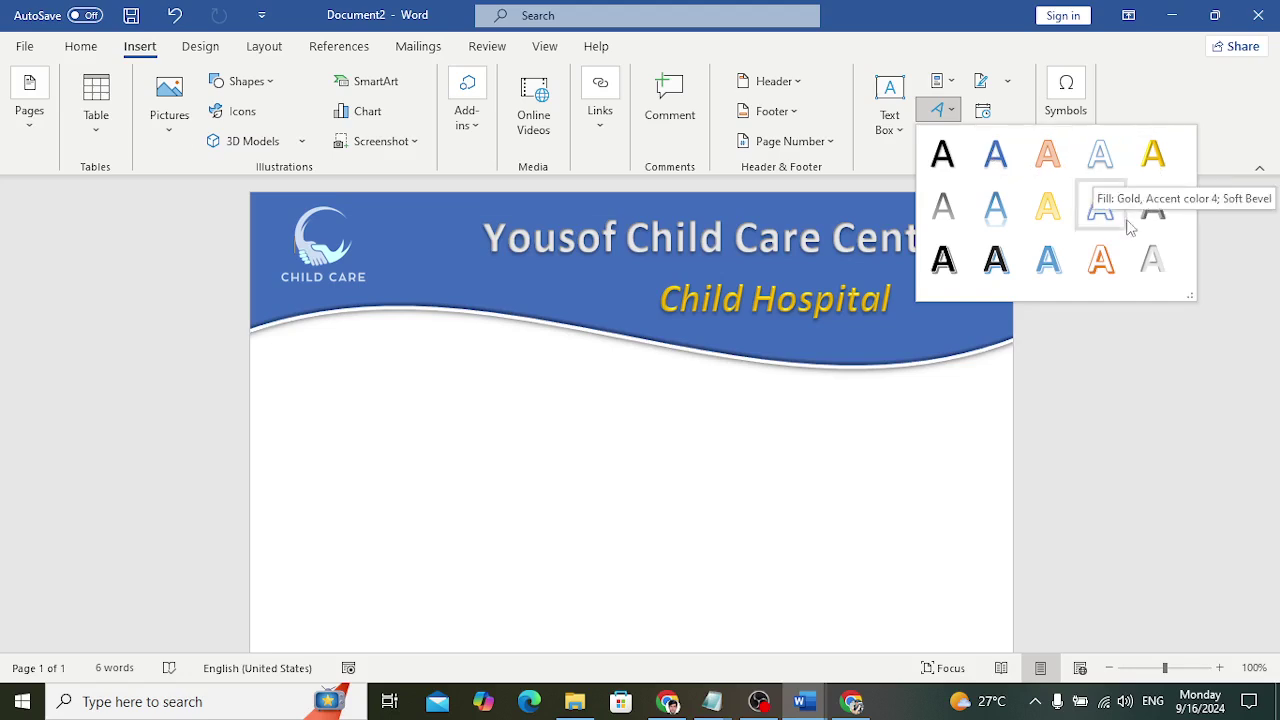
left_click(1117, 252)
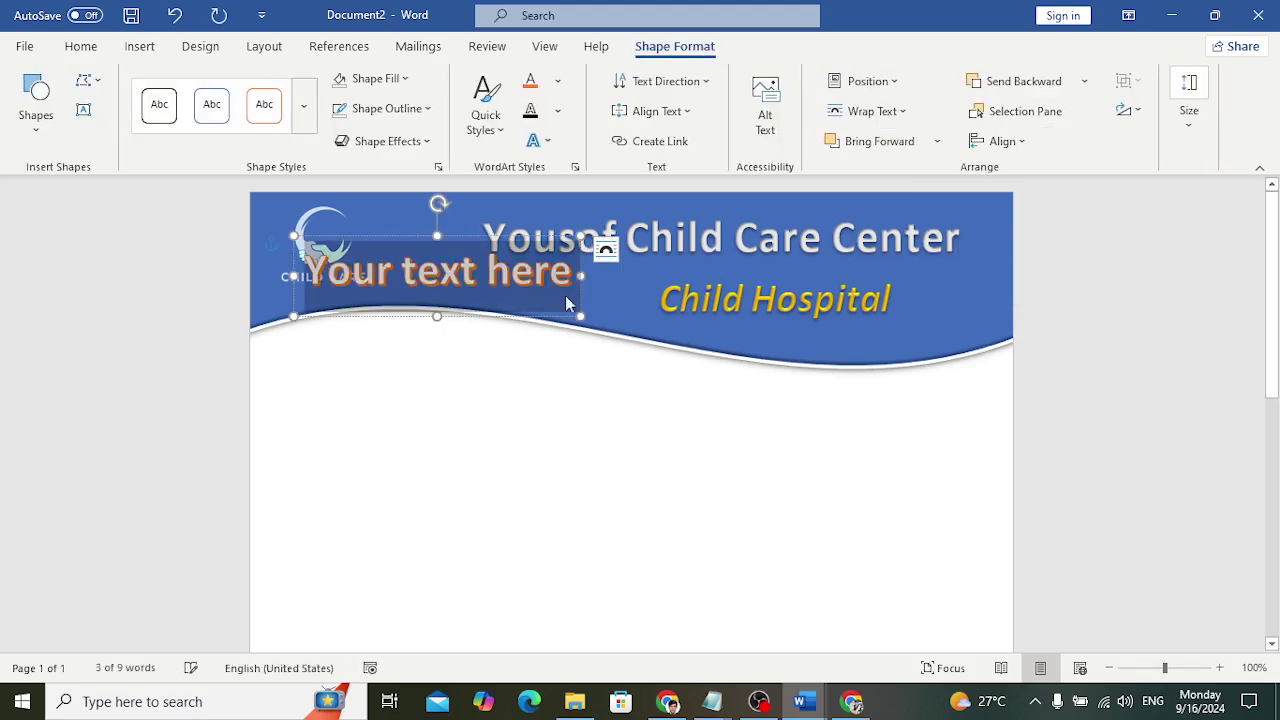
left_click_drag(474, 316, 456, 398)
double_click(463, 368)
triple_click(463, 364)
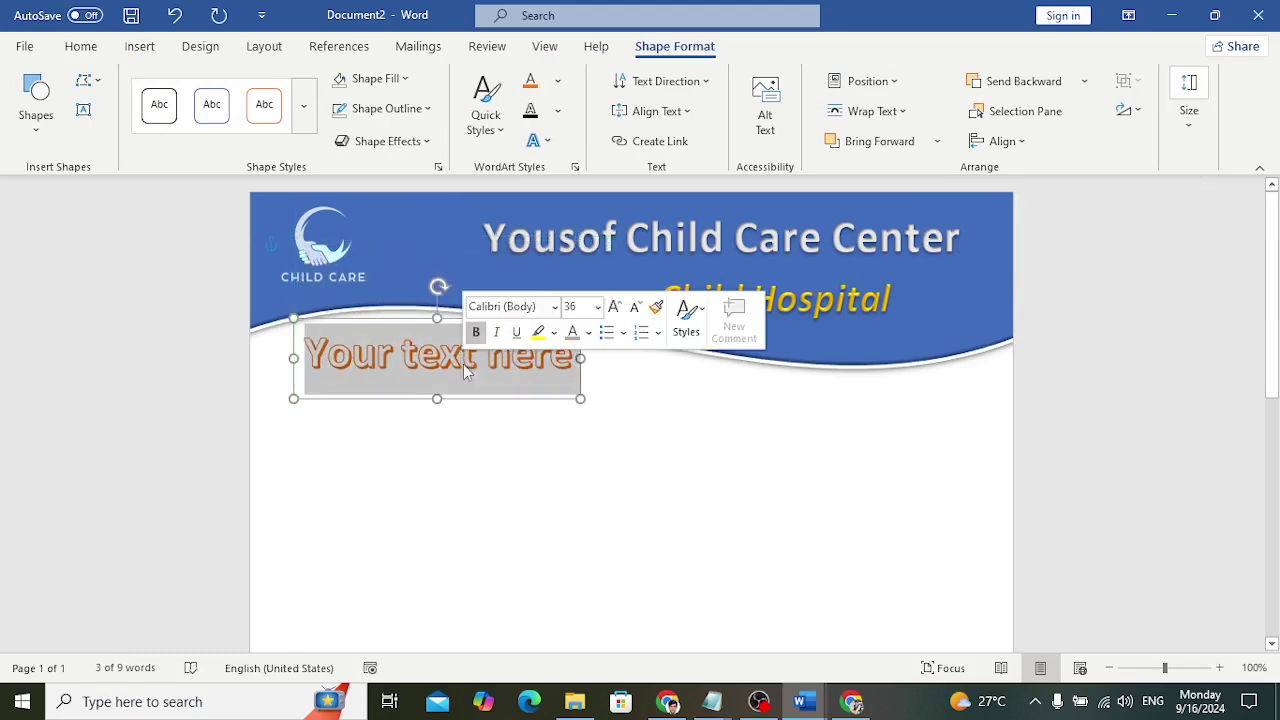
type("Dr. M")
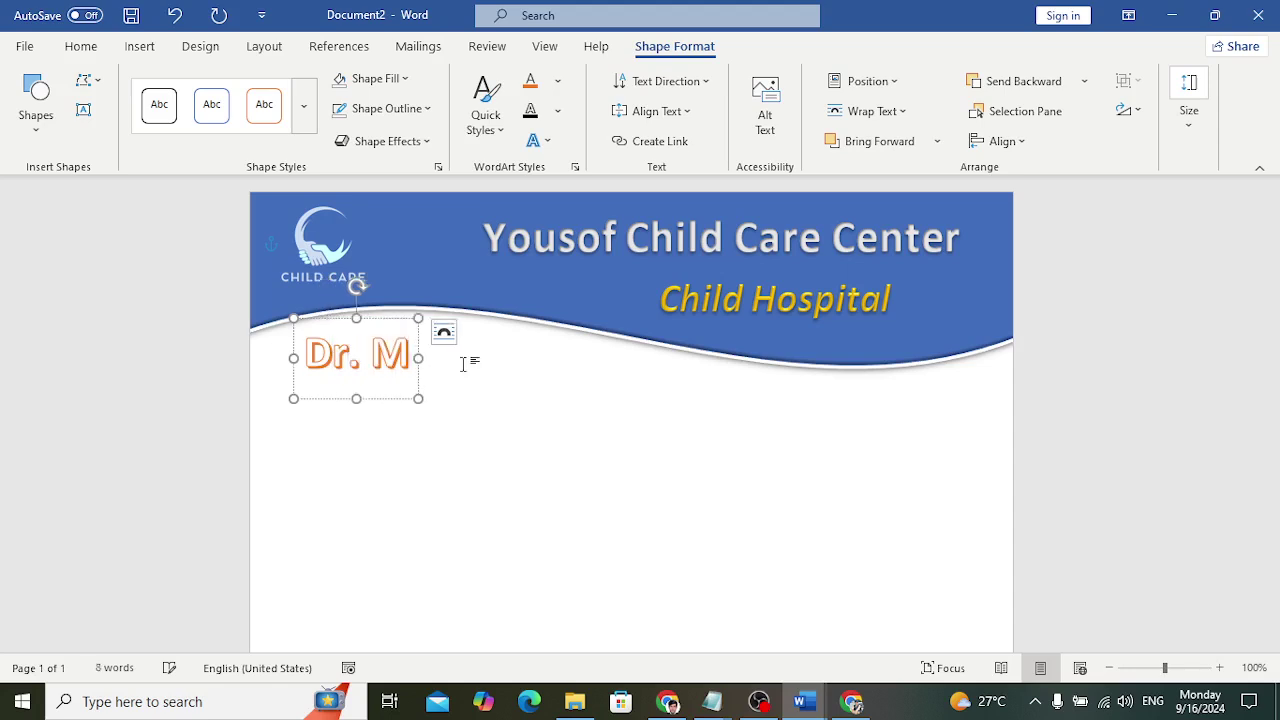
type("YOusof")
key("BackSpace")
key("BackSpace")
key("BackSpace")
key("BackSpace")
key("BackSpace")
type("ousof")
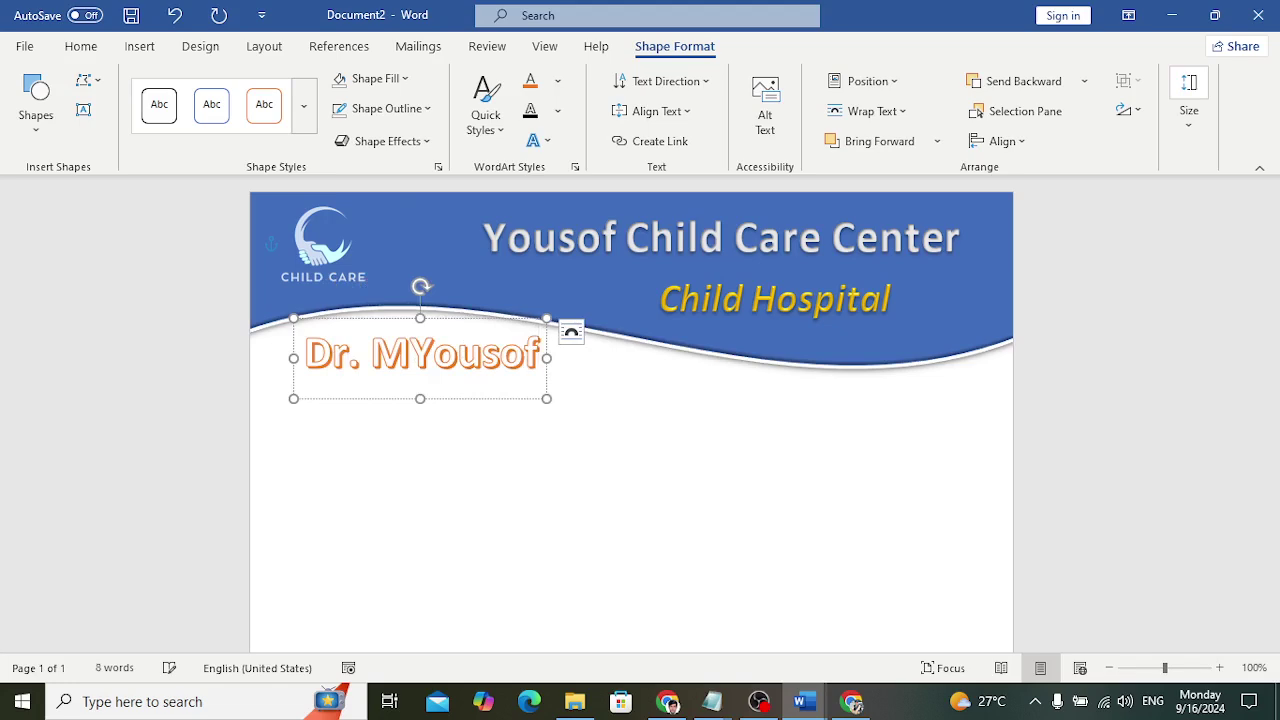
Give the doctor's-name WordArt a red text fill, no outline, and an Offset: Bottom shadow
left_click(459, 400)
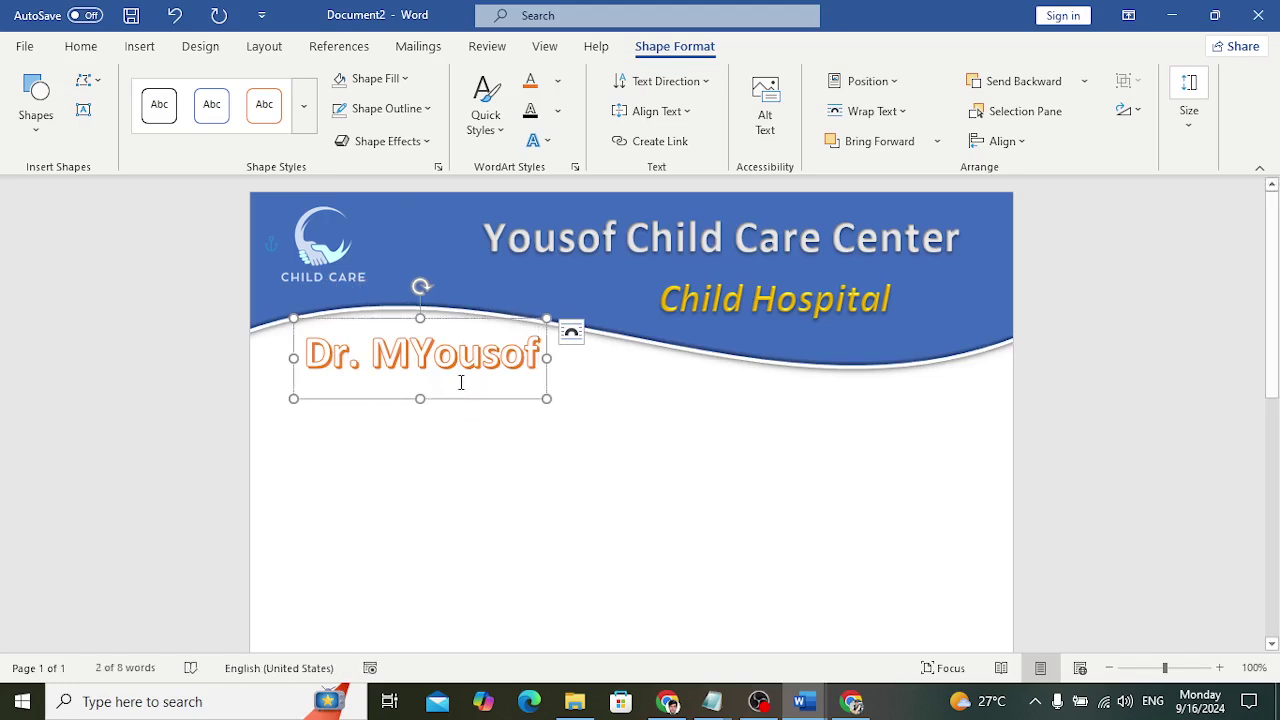
left_click(557, 81)
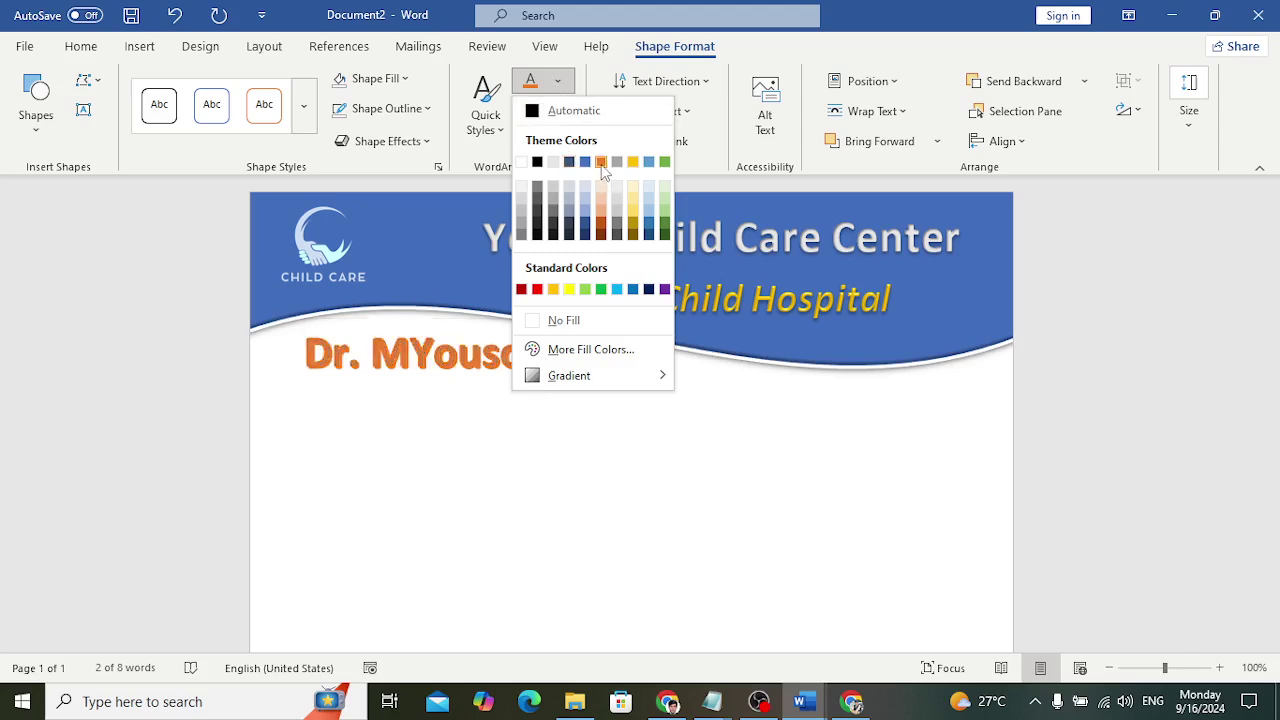
left_click(537, 290)
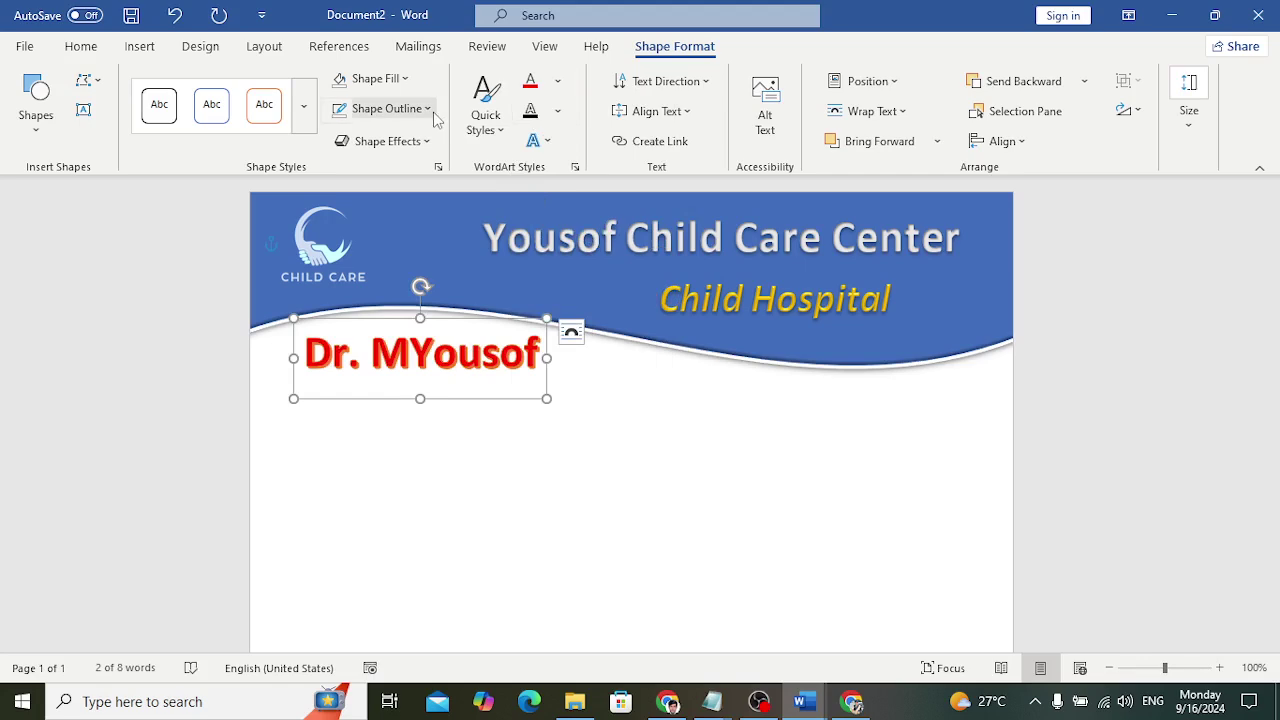
left_click(389, 108)
left_click(379, 321)
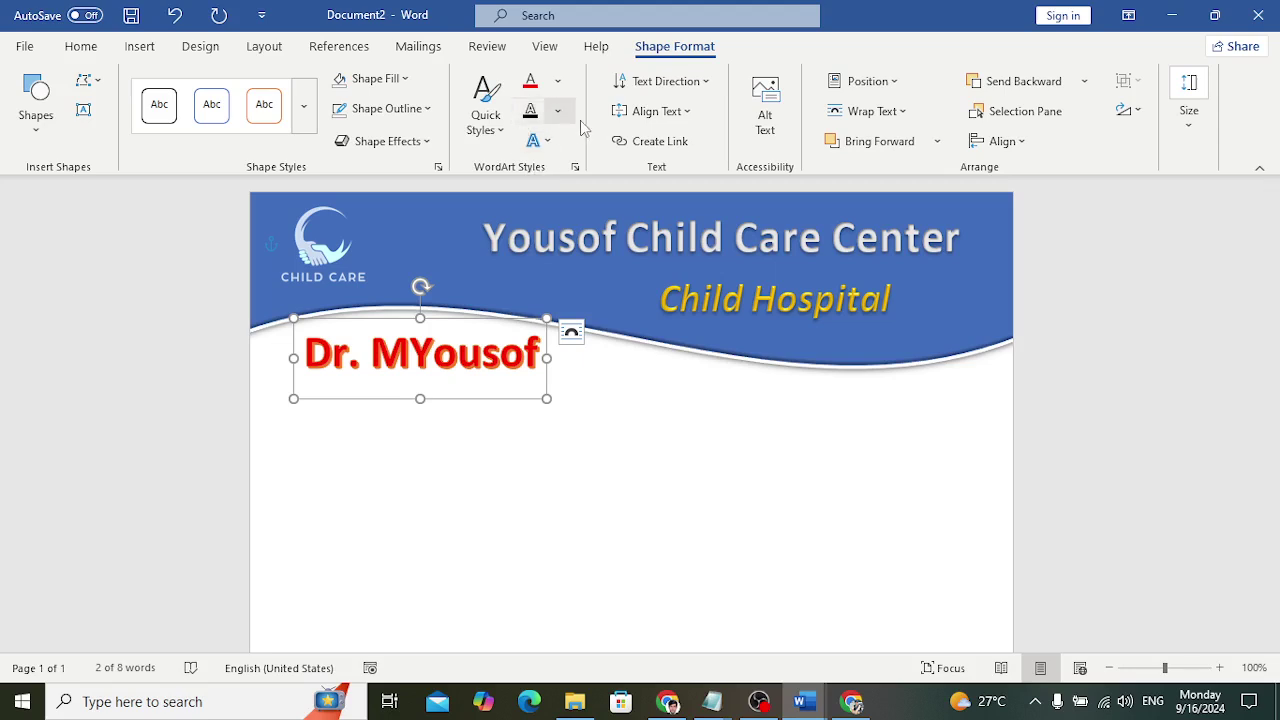
left_click(540, 140)
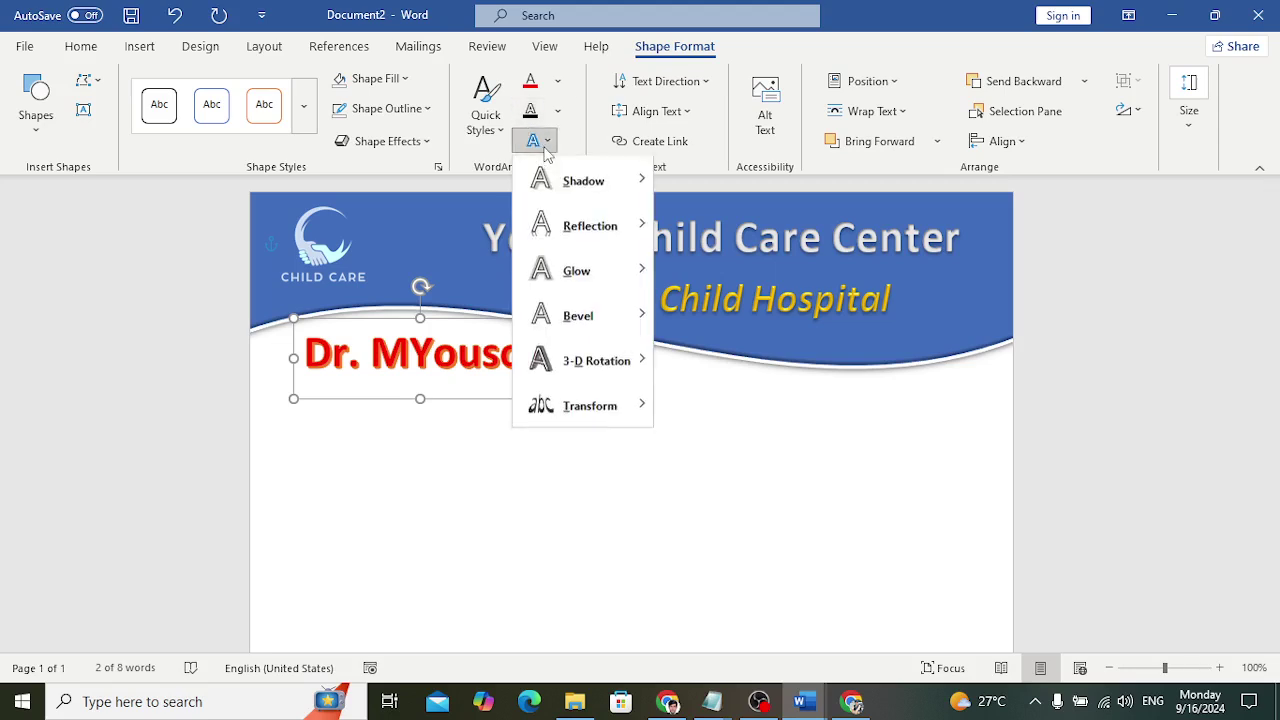
mouse_move(625, 179)
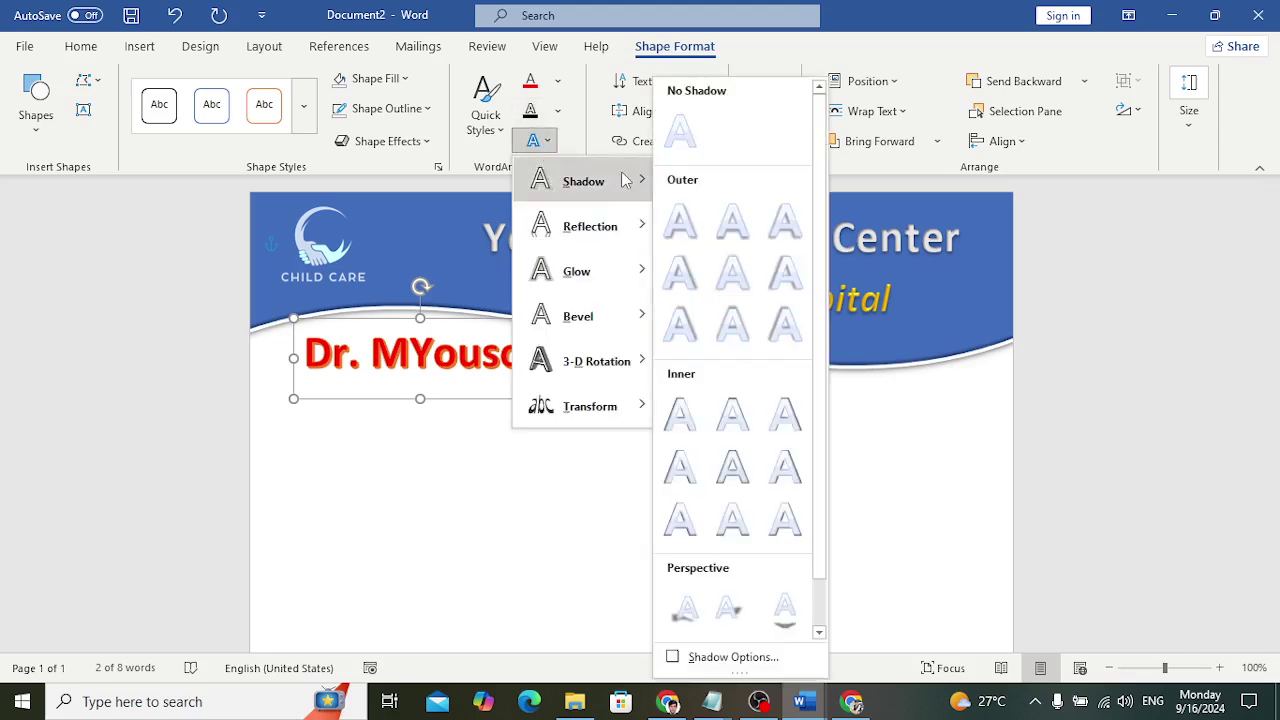
left_click(738, 230)
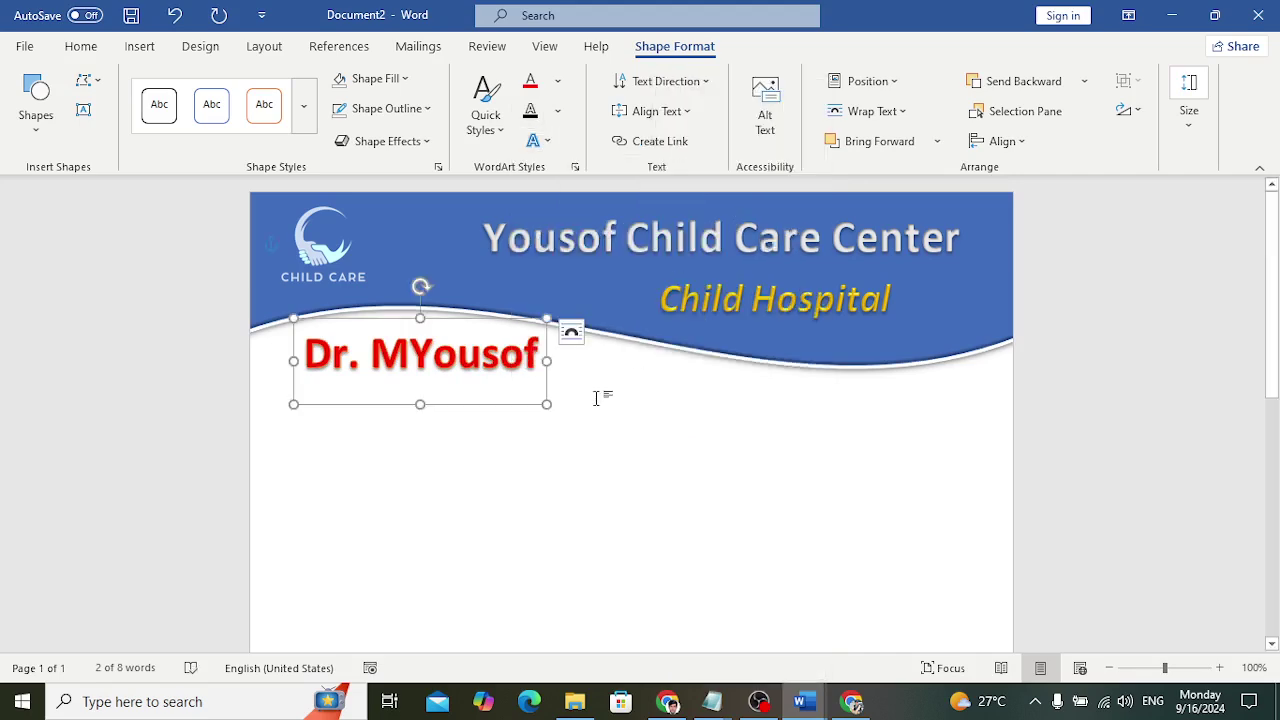
triple_click(457, 352)
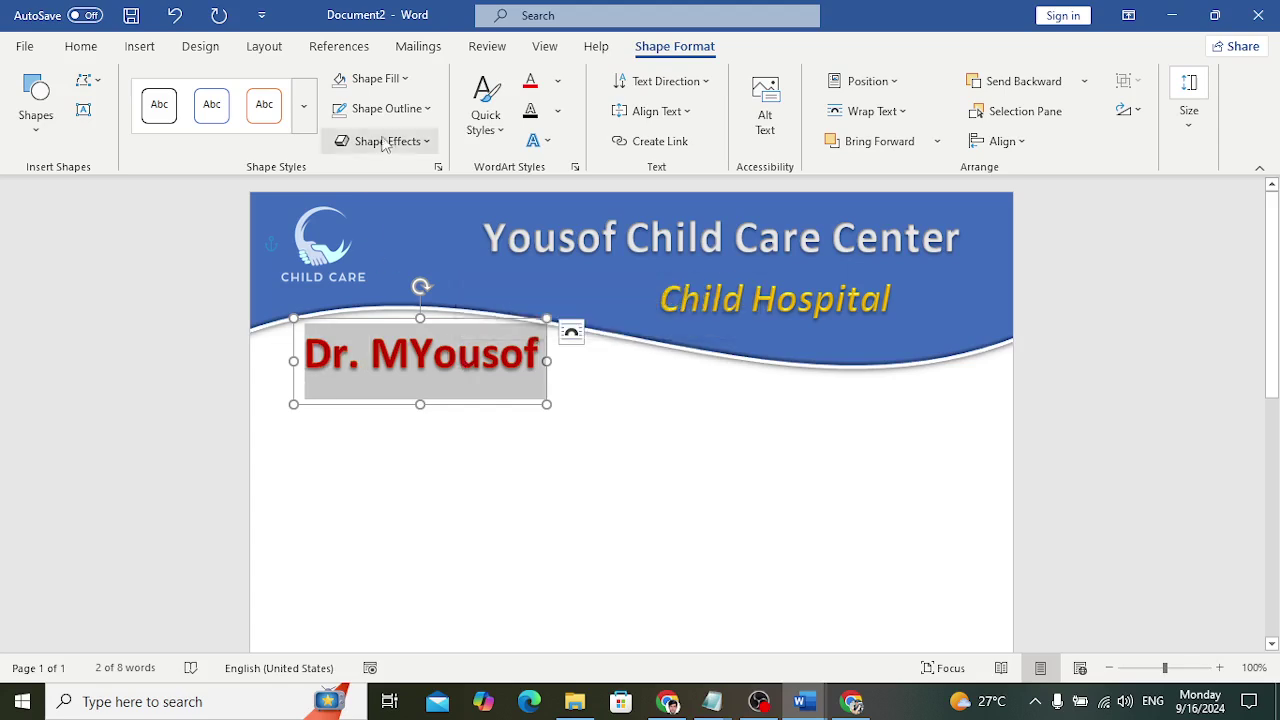
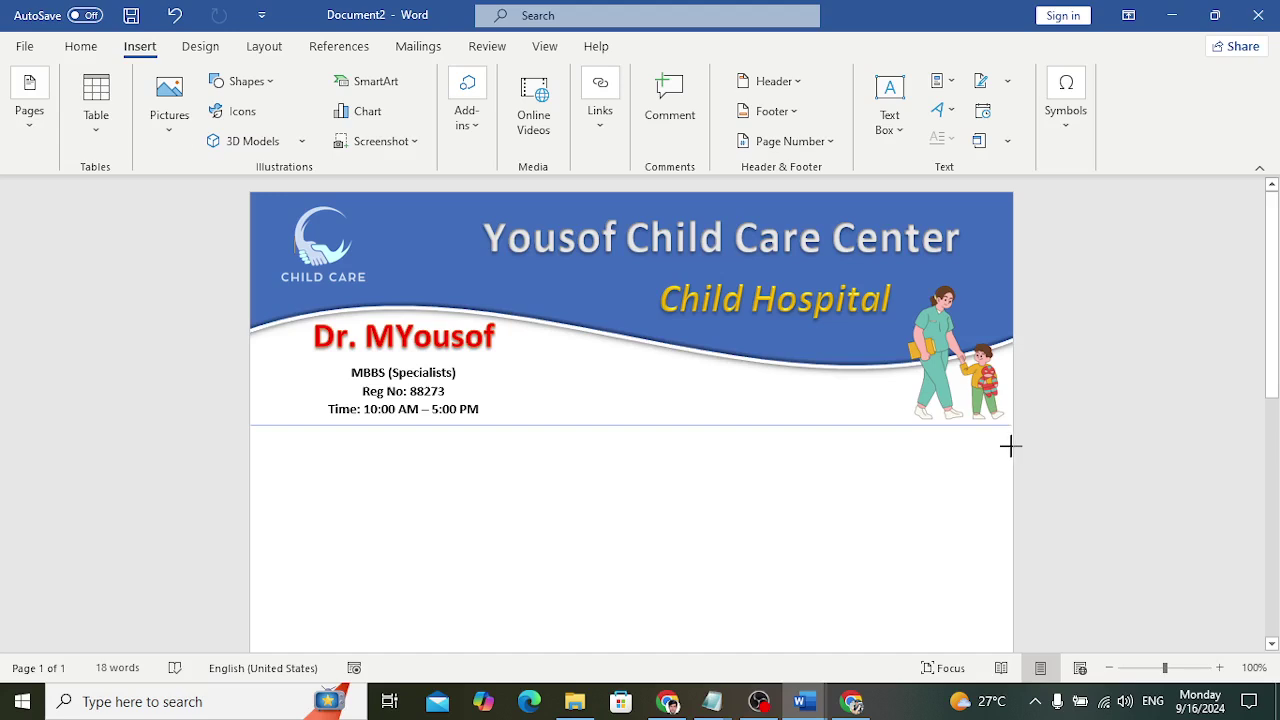
Draw a line beneath the header and a wide text box below it
left_click_drag(1010, 446, 1010, 446)
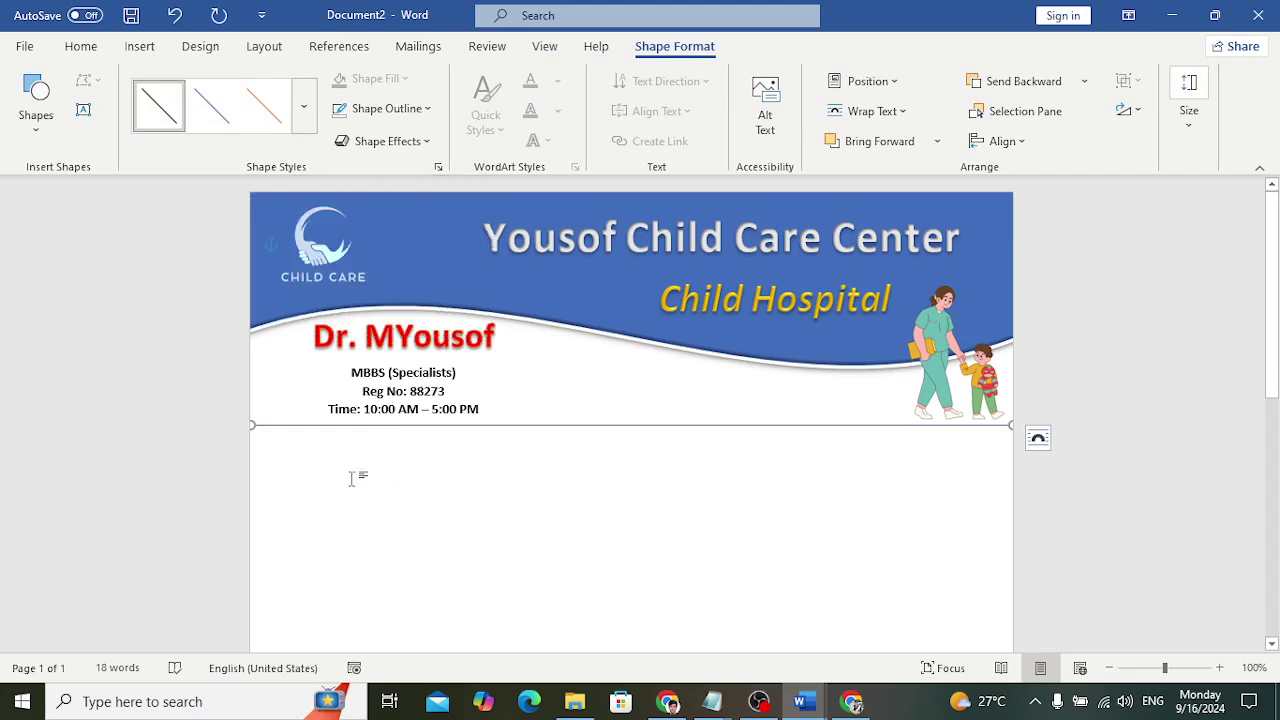
left_click(139, 46)
left_click(910, 146)
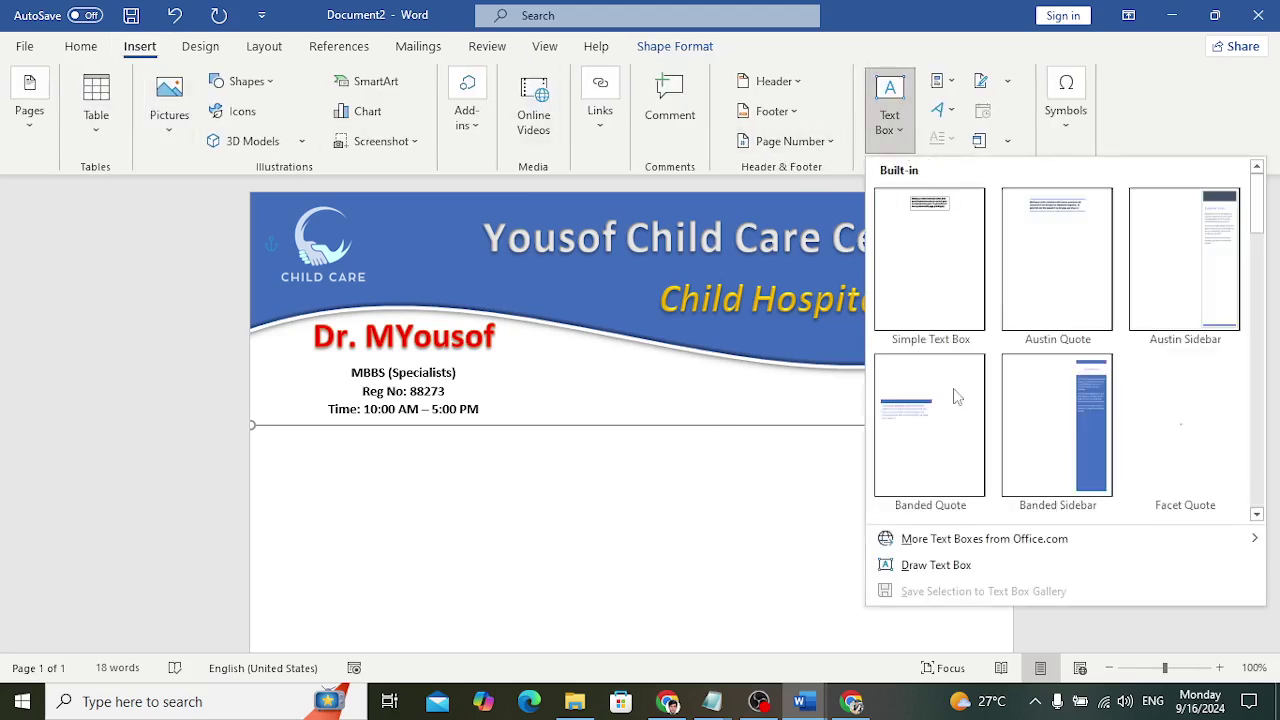
left_click(940, 565)
mouse_move(257, 441)
left_mouse_down()
mouse_move(291, 489)
mouse_move(1004, 547)
left_mouse_up()
Type Patient Name, Age, Gender, Date and Address fields with dotted leaders
type("p")
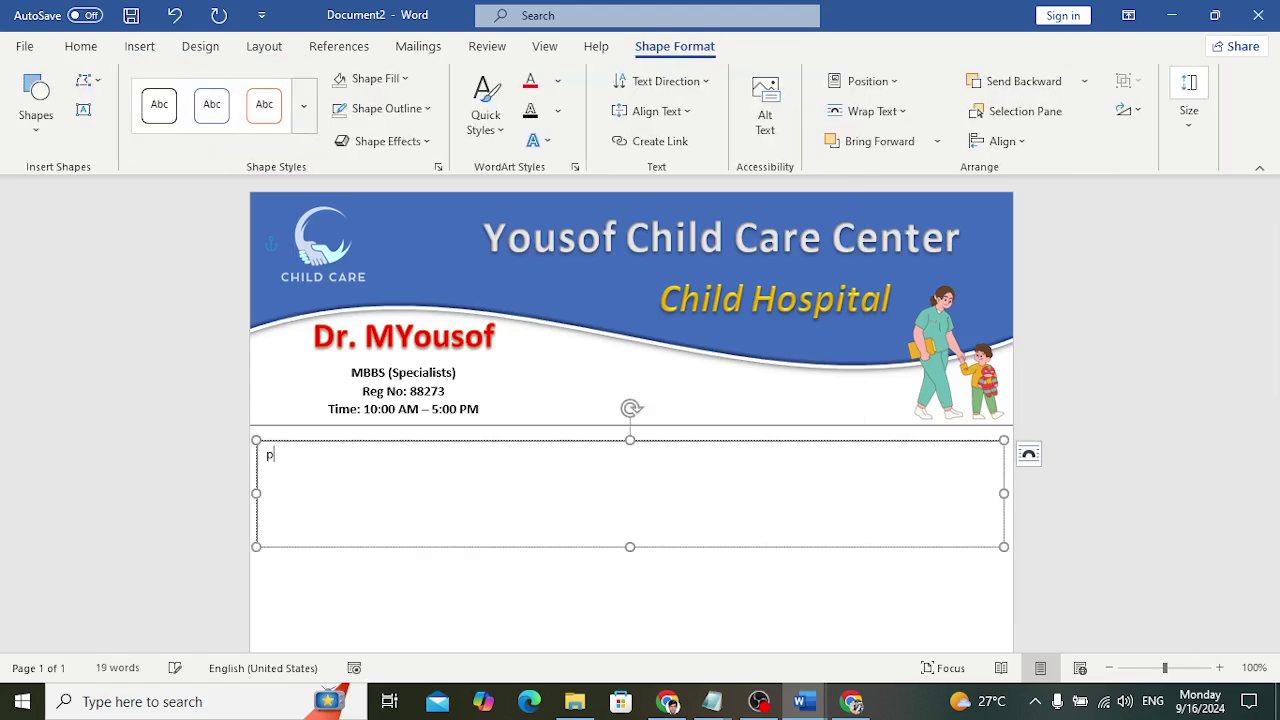
type("atient Name")
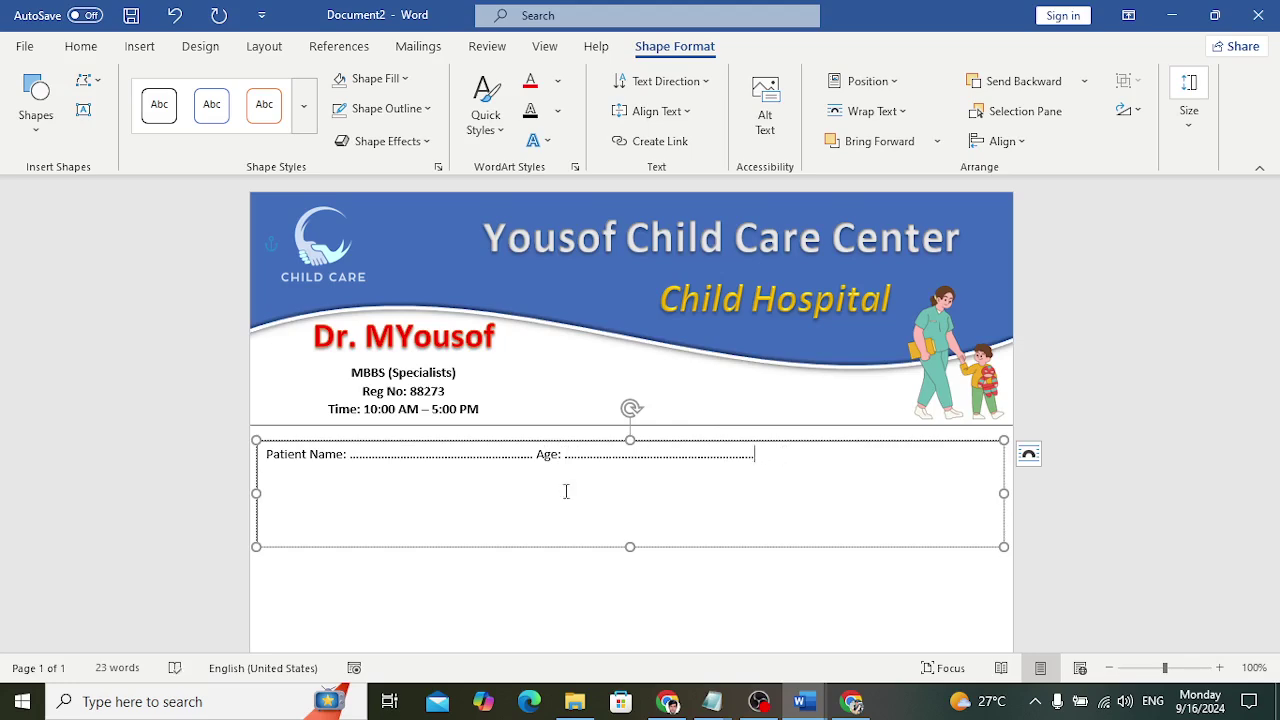
type("Gender: .................................")
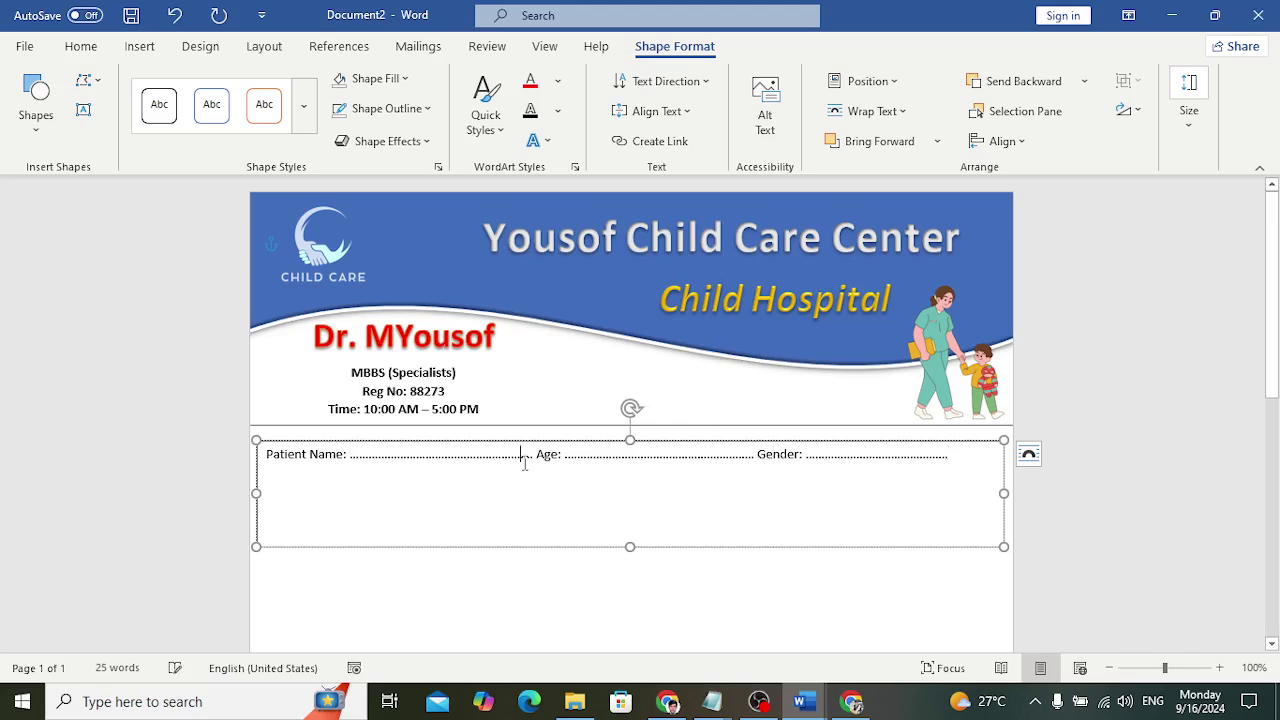
type("............")
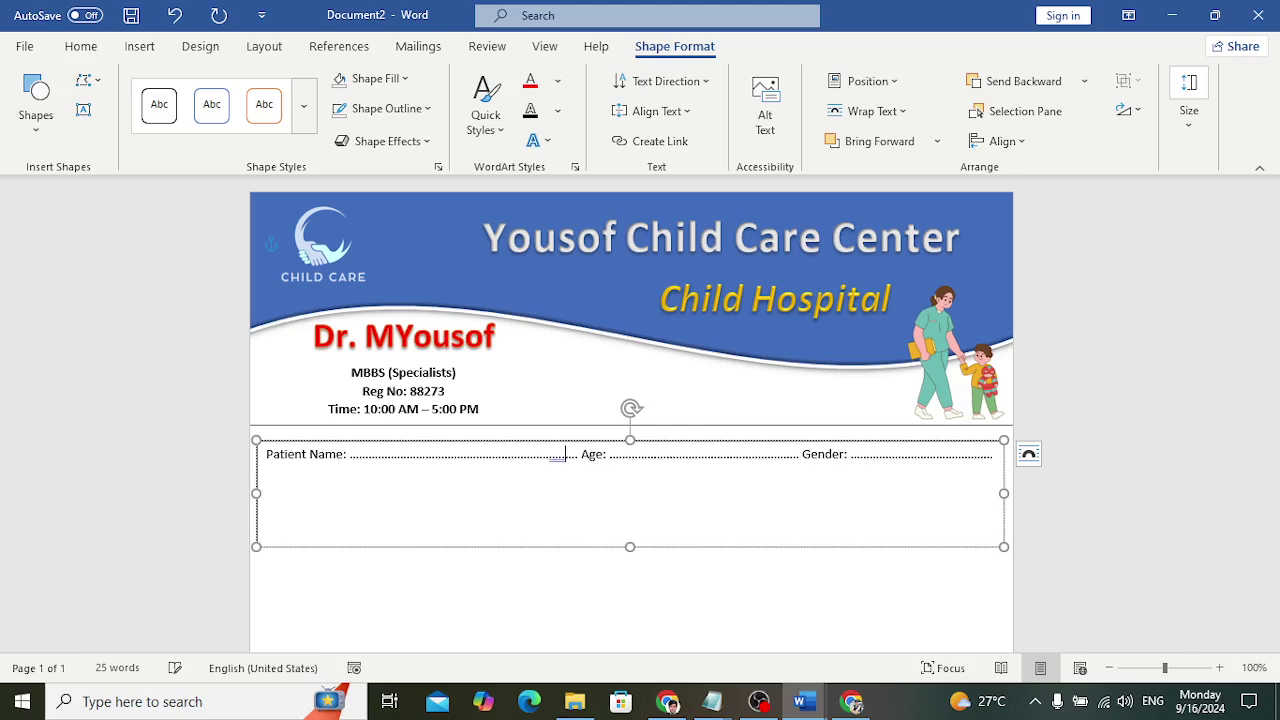
key("BackSpace")
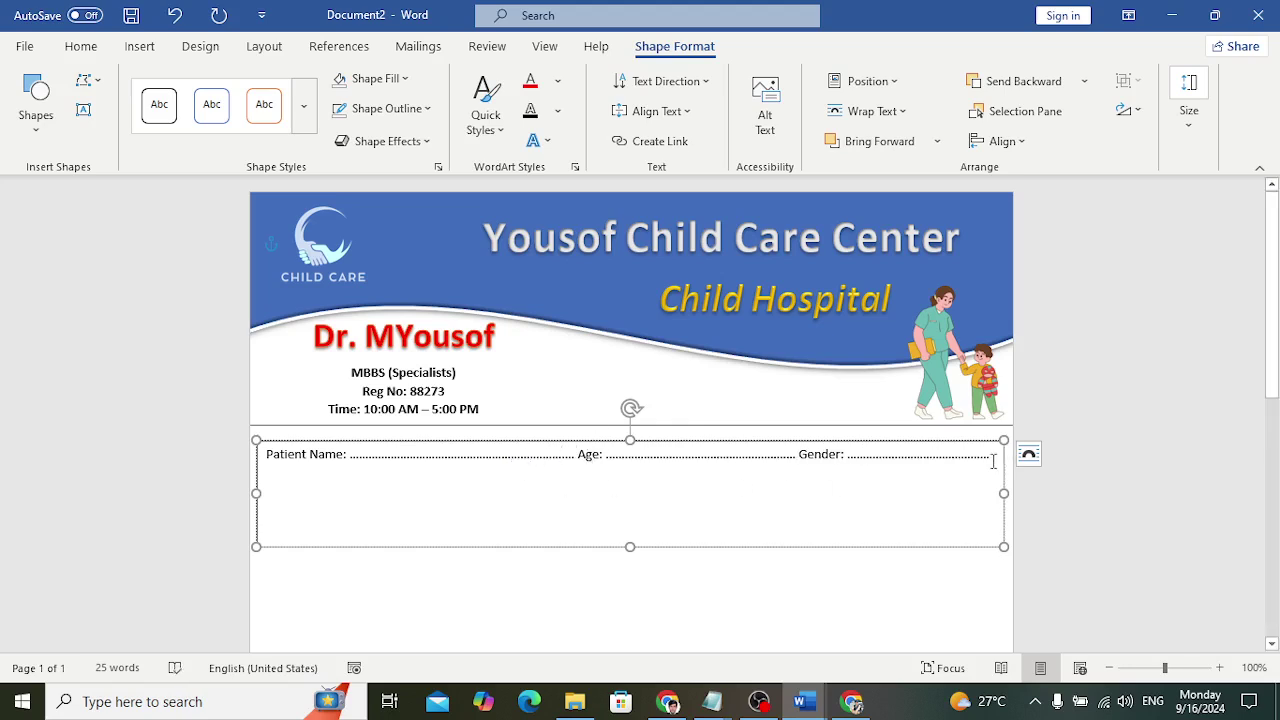
left_click(266, 482)
type("Date: ………………………………………………………………………")
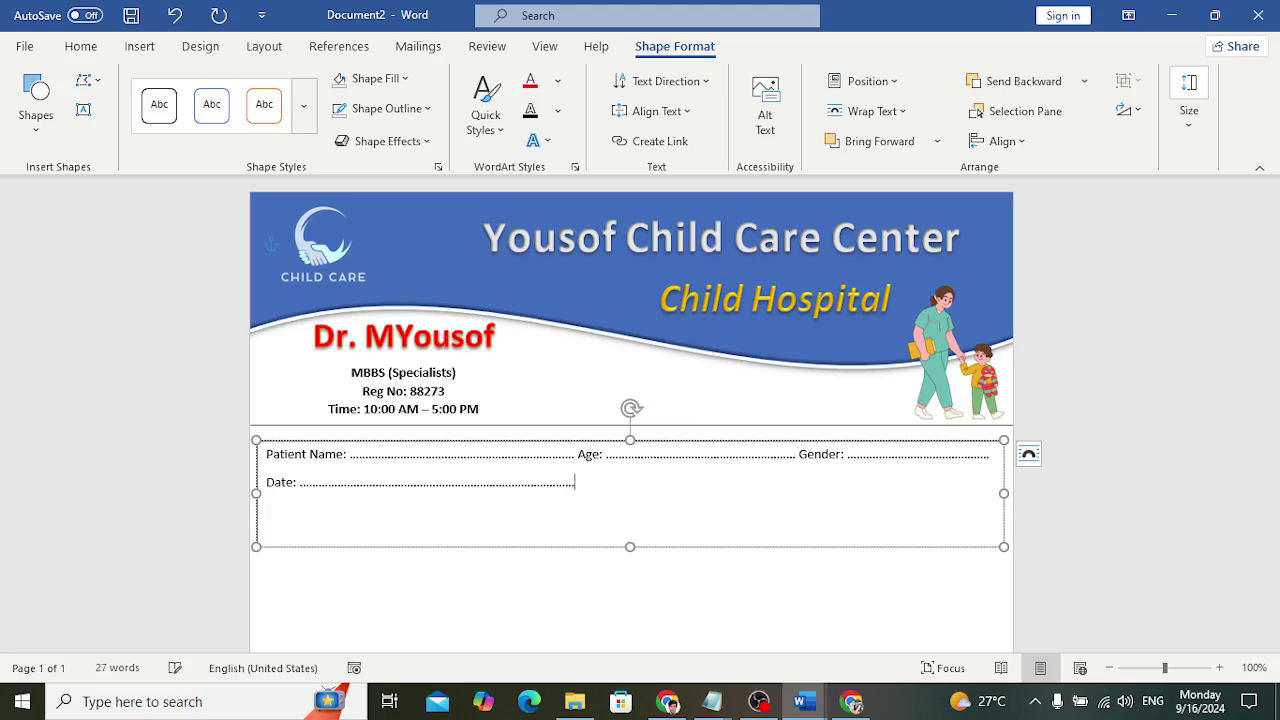
type("ddress:")
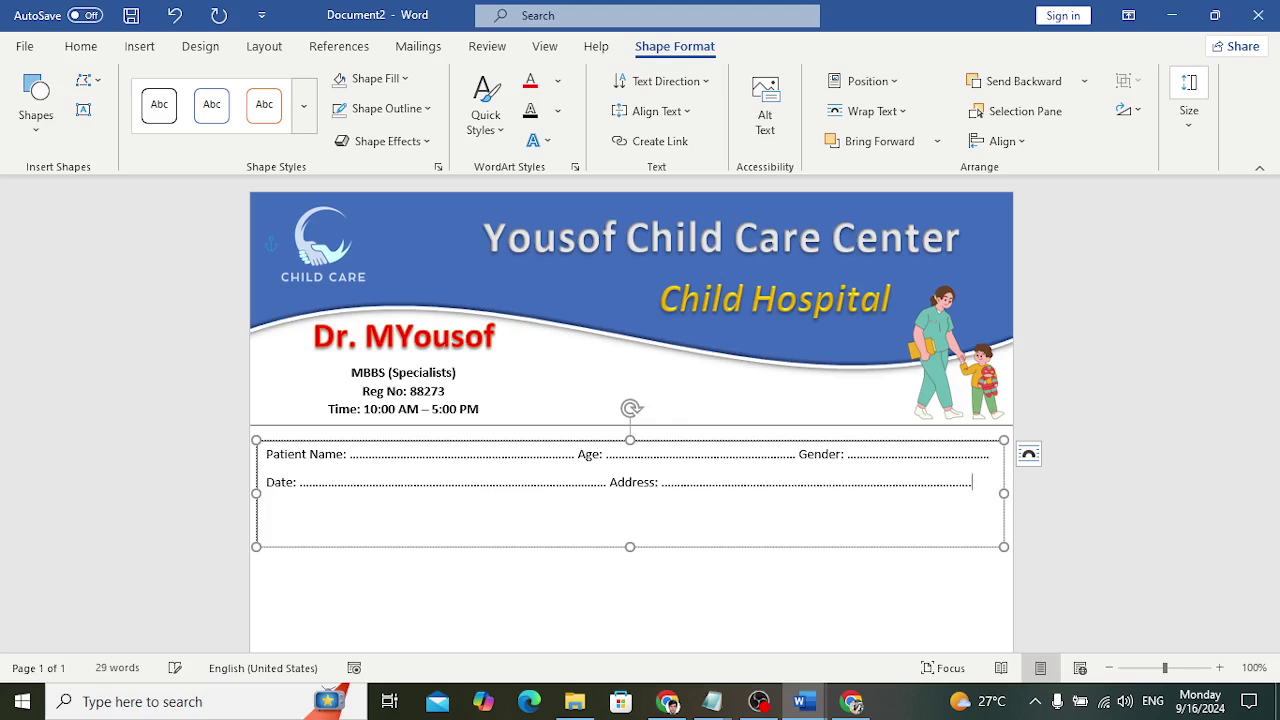
Set the fields text box to No Outline and nudge it slightly higher
left_click(745, 541)
left_click(398, 108)
left_click(417, 321)
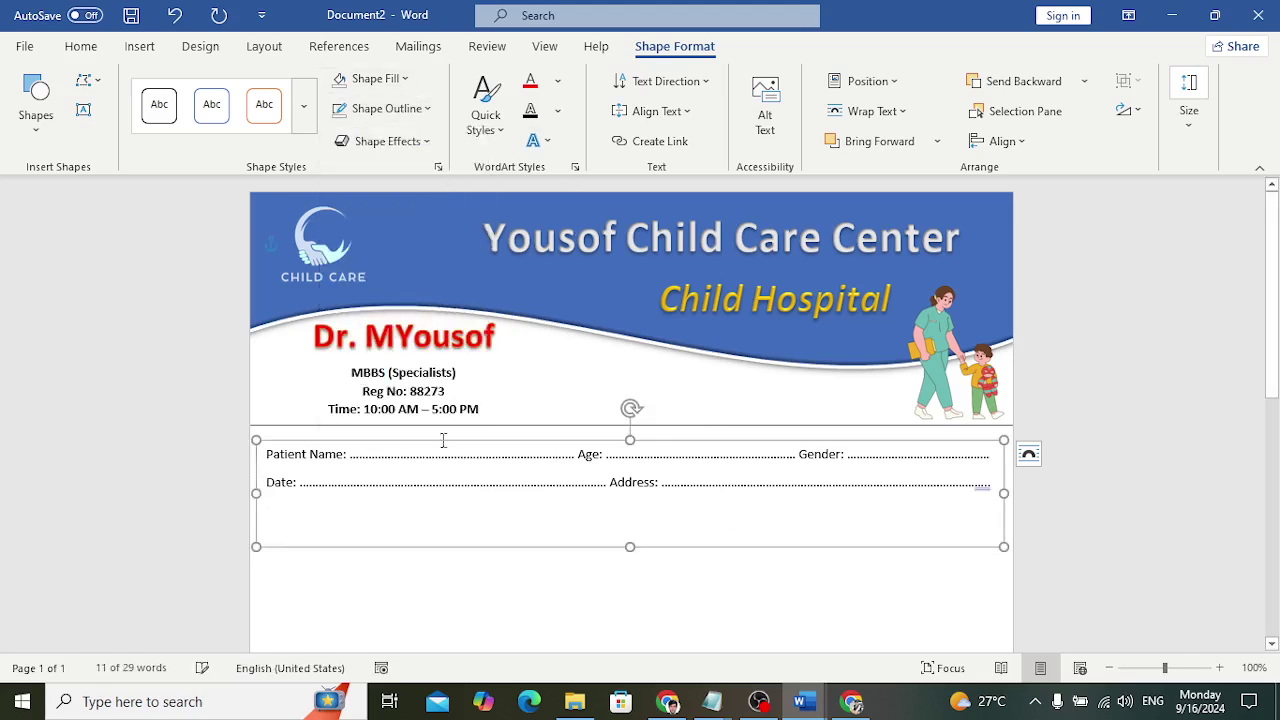
left_click(549, 597)
left_click(503, 485)
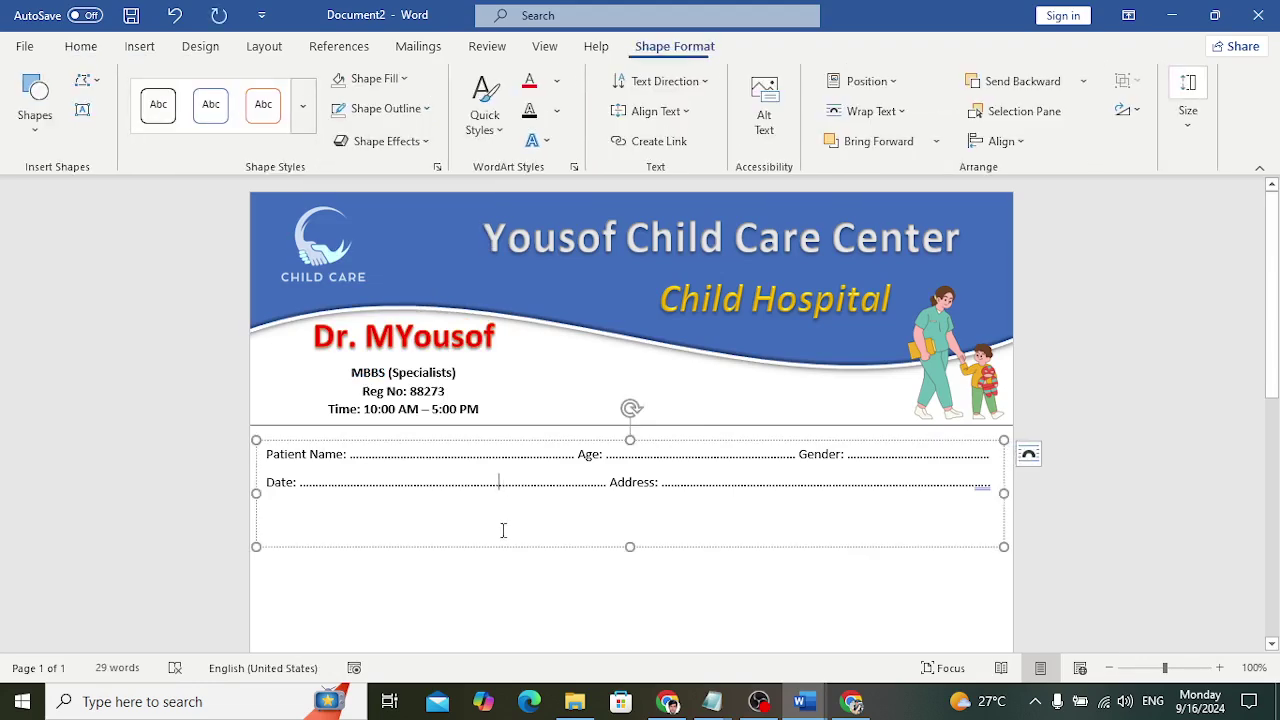
left_click_drag(500, 551, 497, 540)
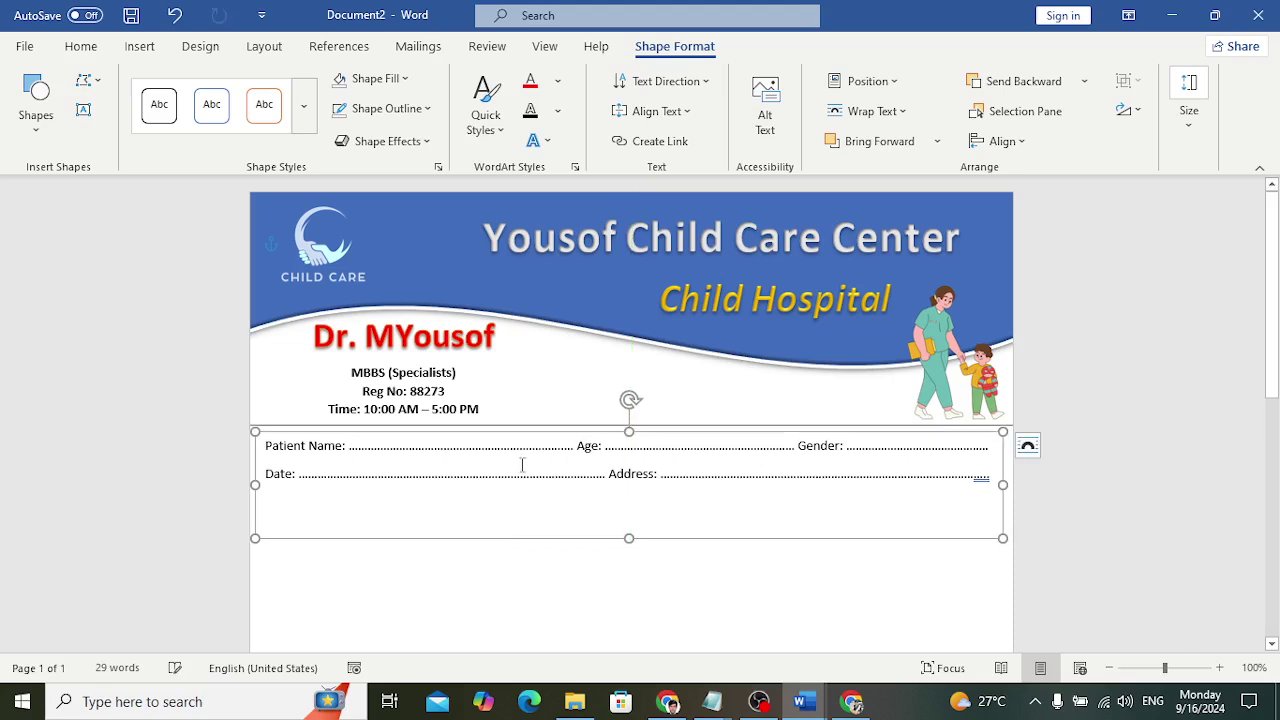
left_click(527, 421)
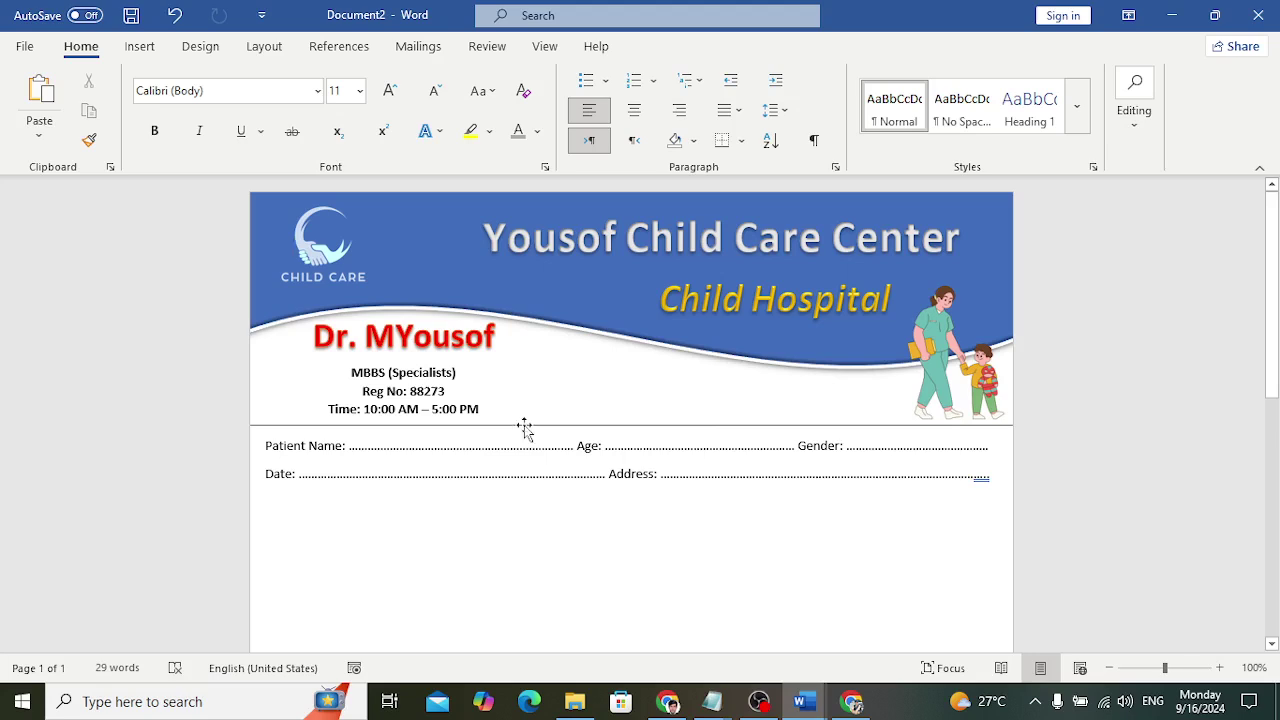
Move the divider line to just below the Date and Address row
left_click(525, 425)
key("ctrl+z")
left_click_drag(519, 443, 504, 497)
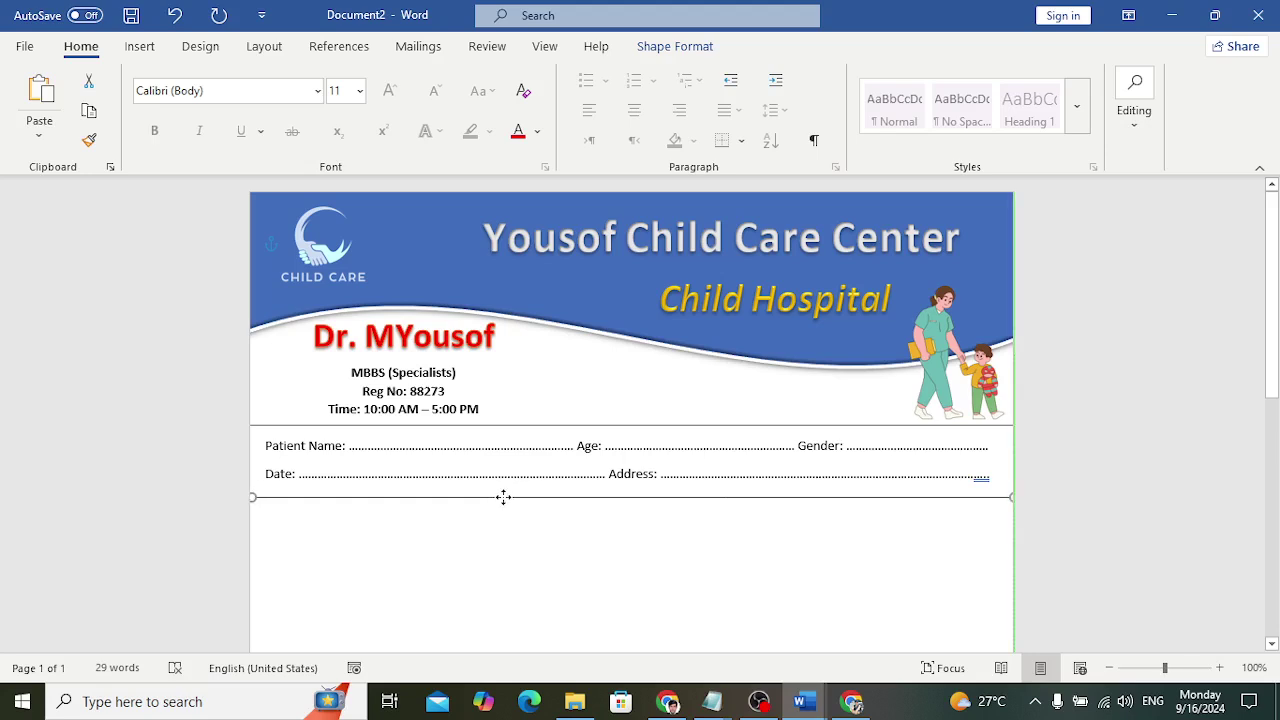
left_click(945, 556)
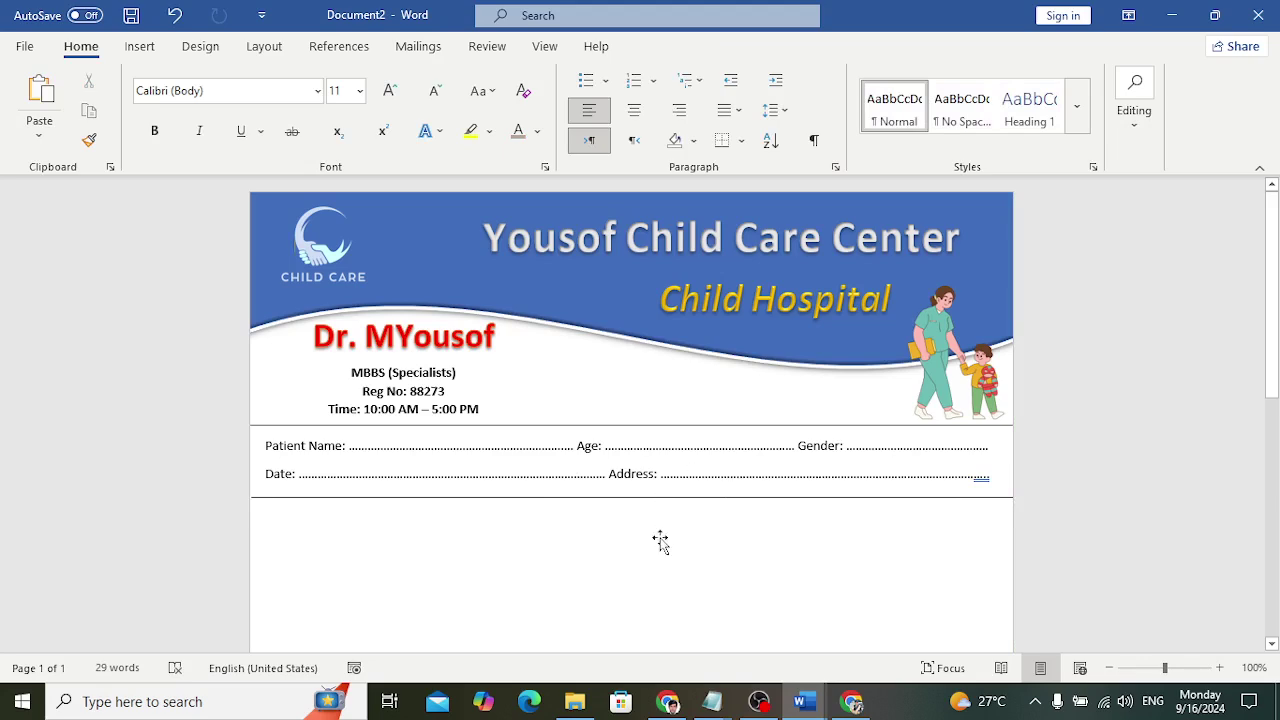
Switch to Document1, which holds the finished footer sample
scroll(660, 541, "down", 1)
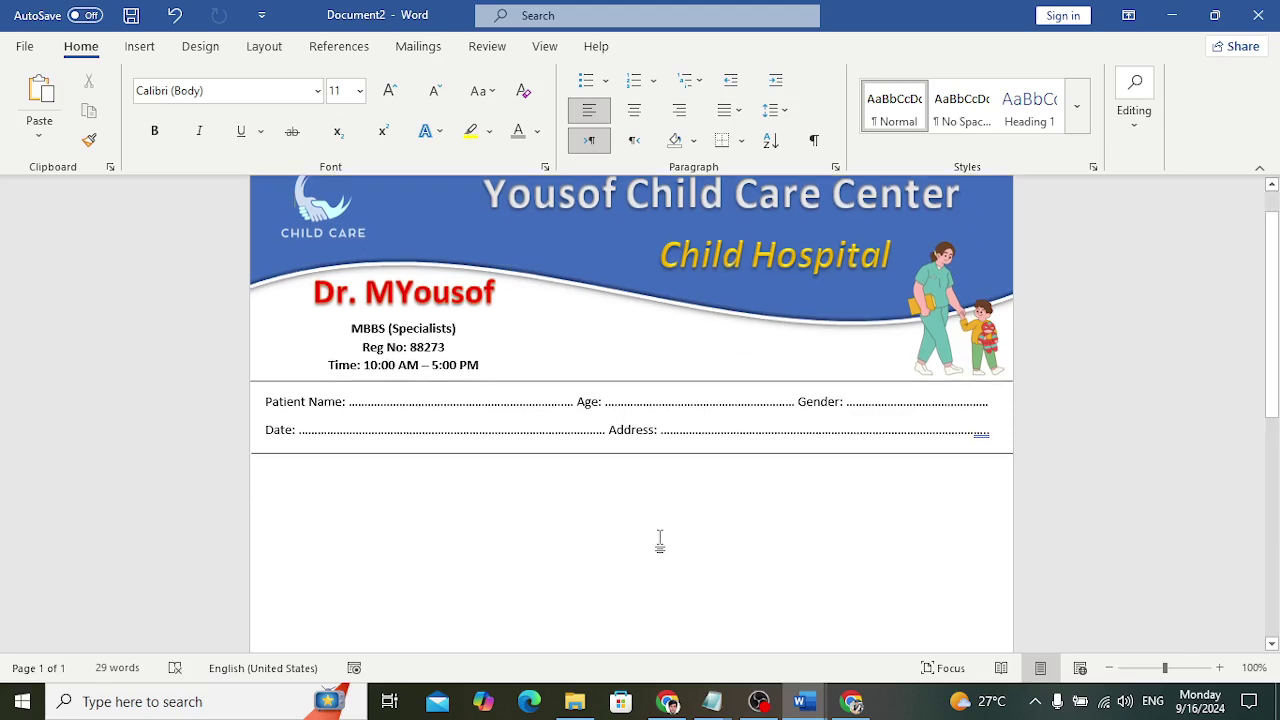
left_click(800, 701)
left_click(777, 650)
Return to the prescription document at the bottom of the page
scroll(520, 470, "down", 8)
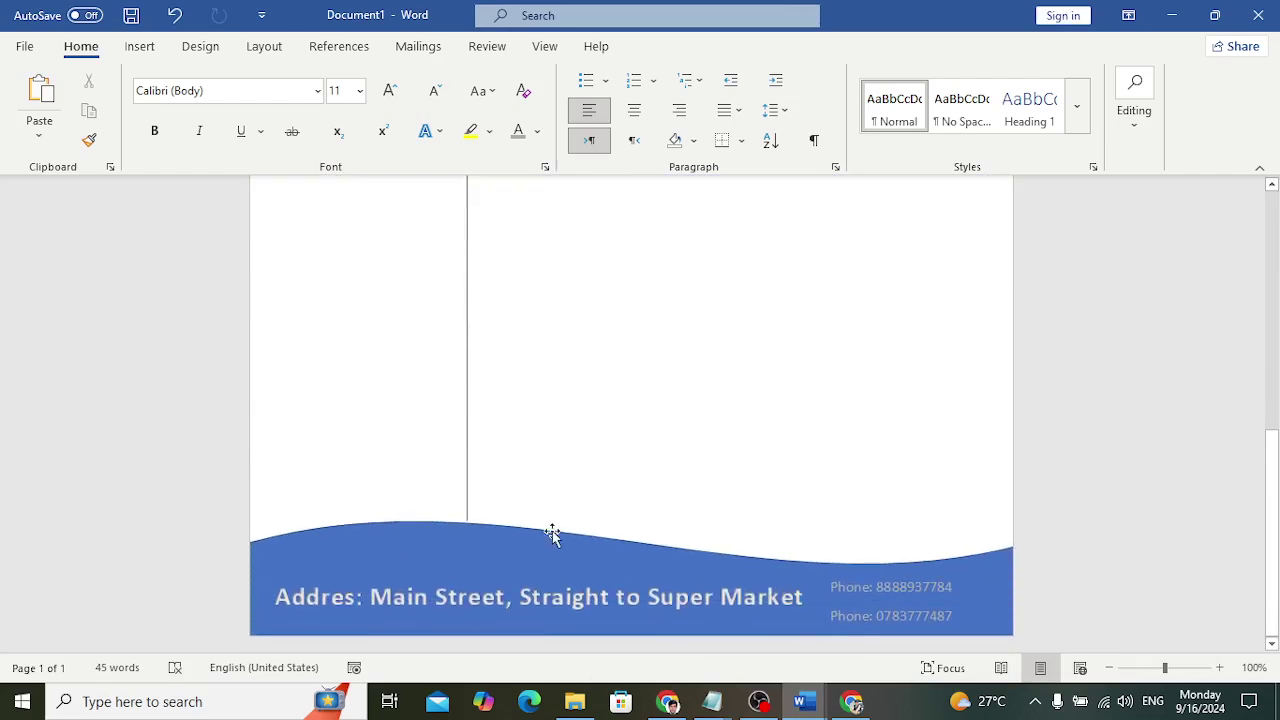
mouse_move(806, 701)
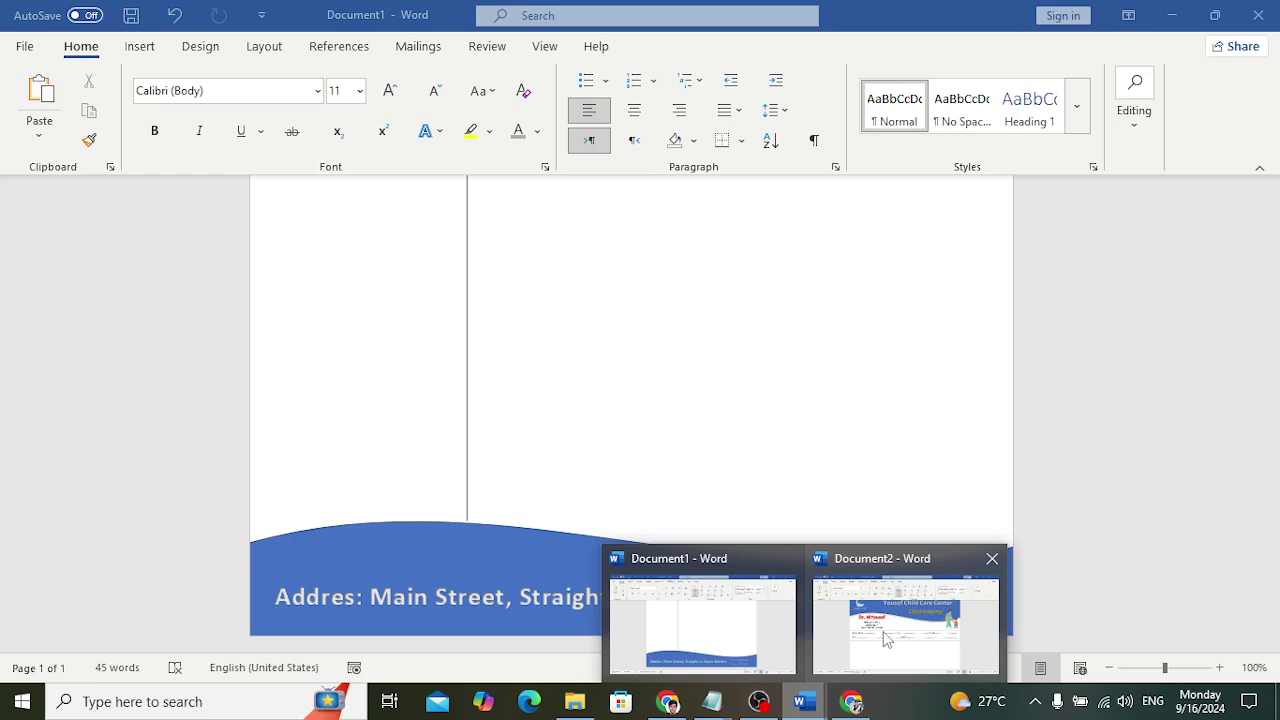
left_click(883, 631)
scroll(689, 526, "down", 5)
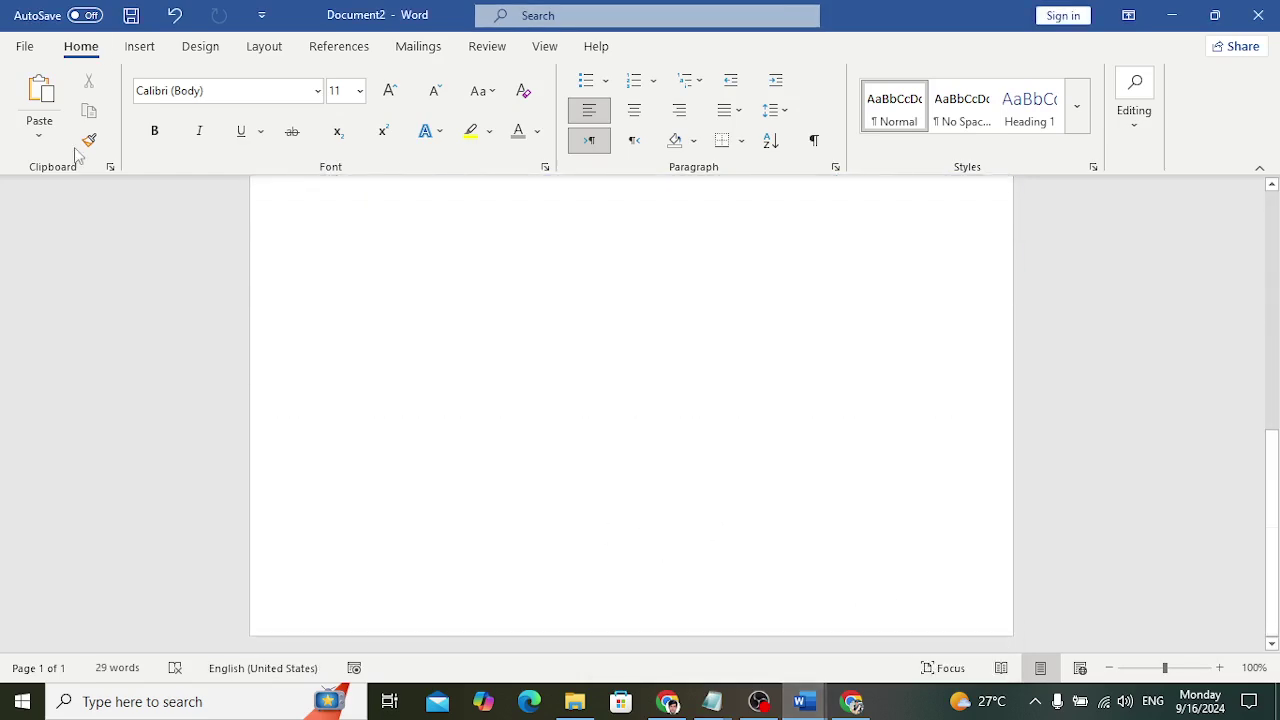
Draw a wave shape across the page bottom, flush with the bottom edge
left_click(139, 46)
left_click(250, 84)
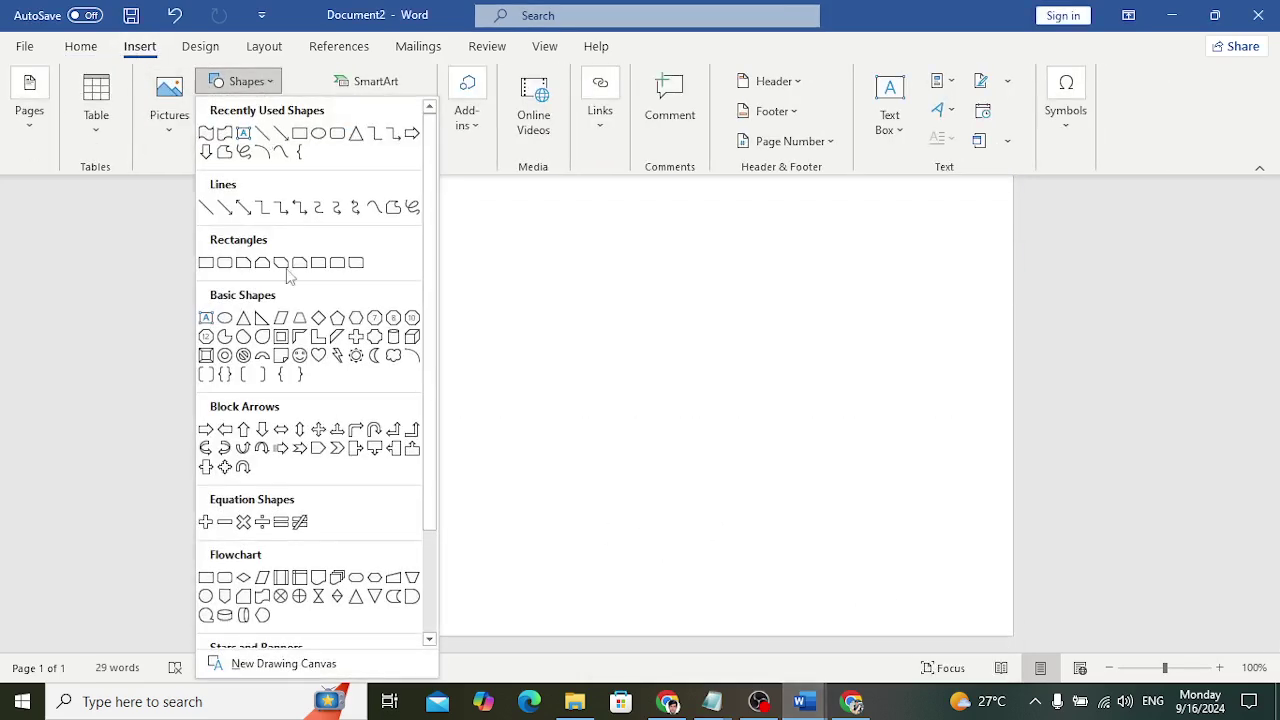
scroll(297, 365, "down", 2)
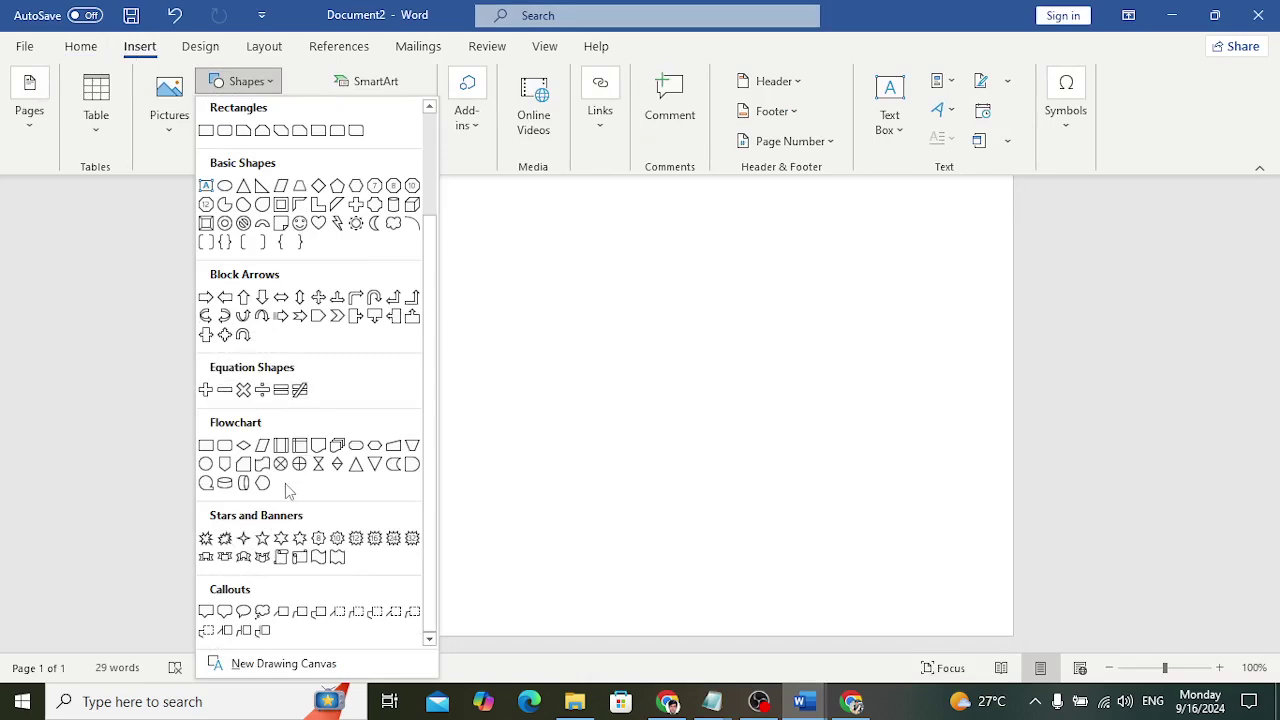
left_click(318, 557)
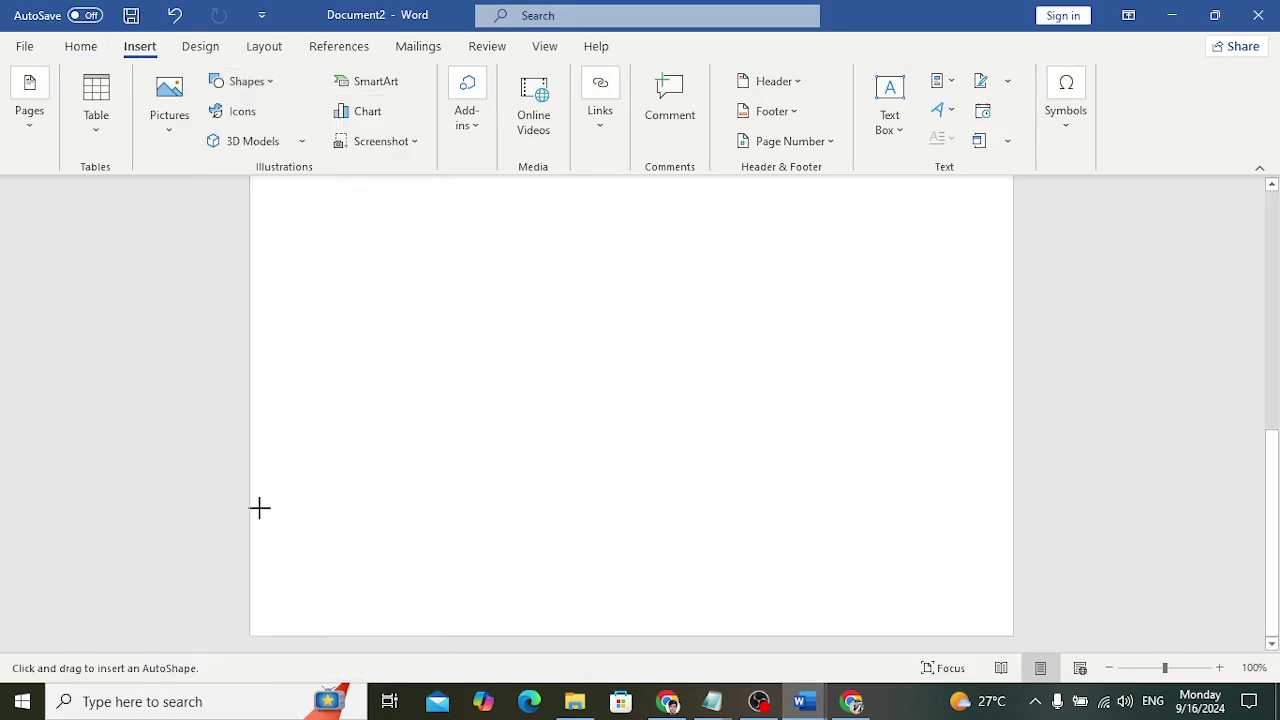
left_click_drag(250, 508, 1030, 688)
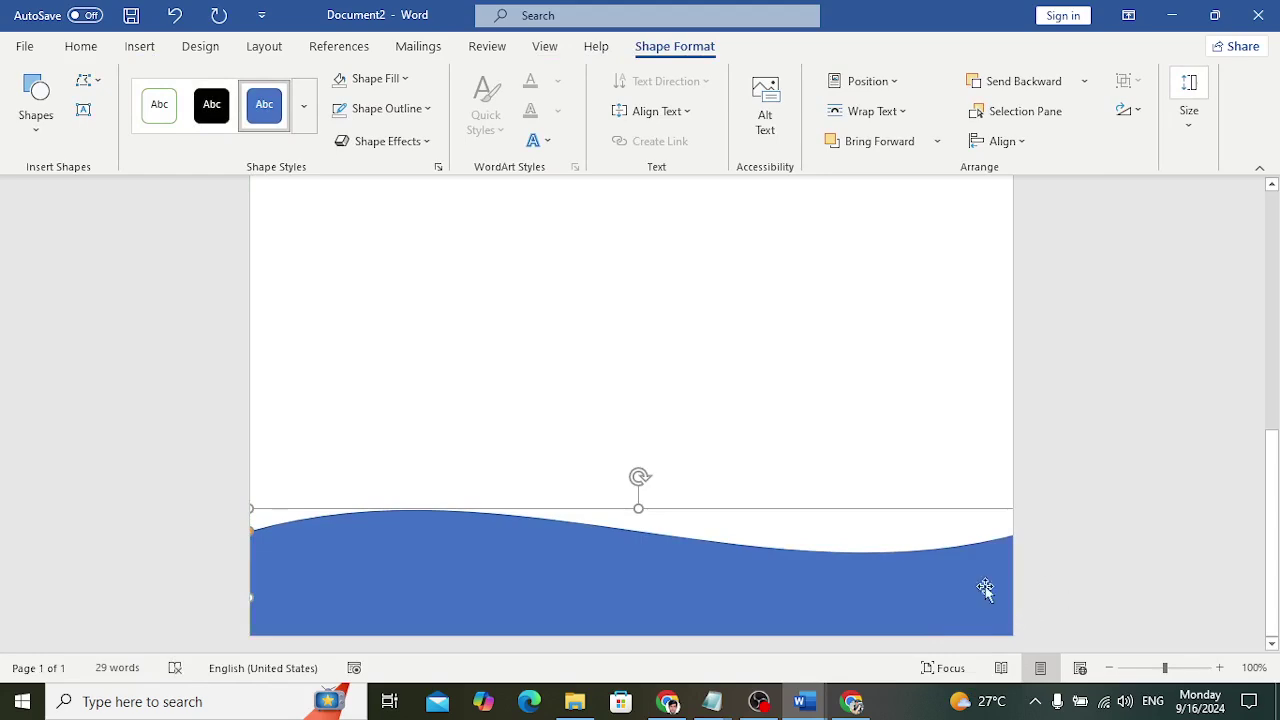
left_click_drag(910, 589, 910, 598)
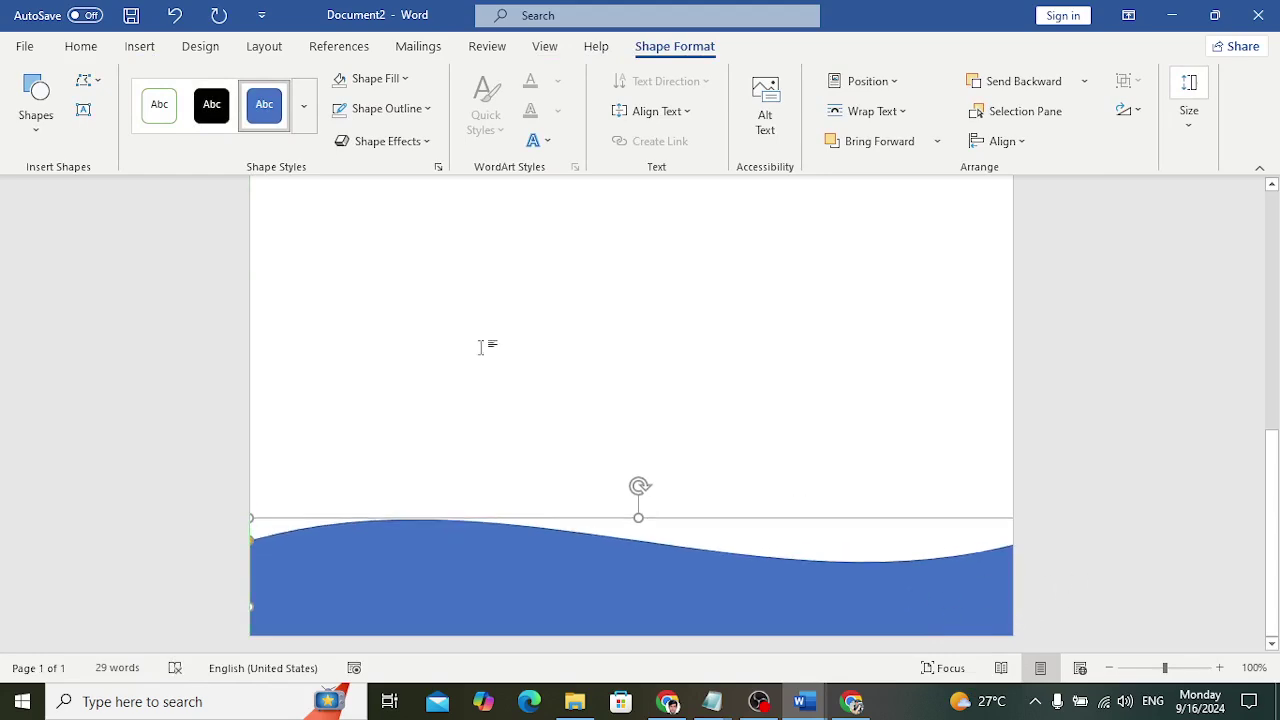
Insert blue shadowed WordArt and type the footer address line
left_click(142, 50)
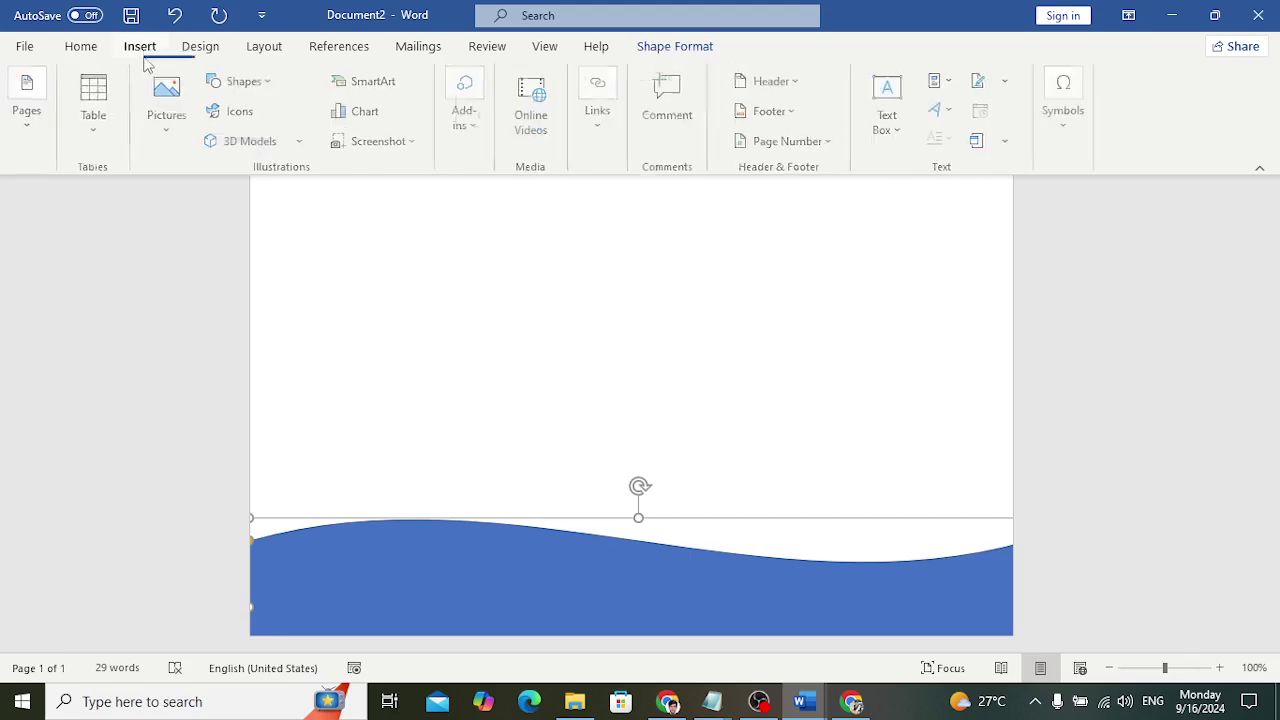
left_click(940, 109)
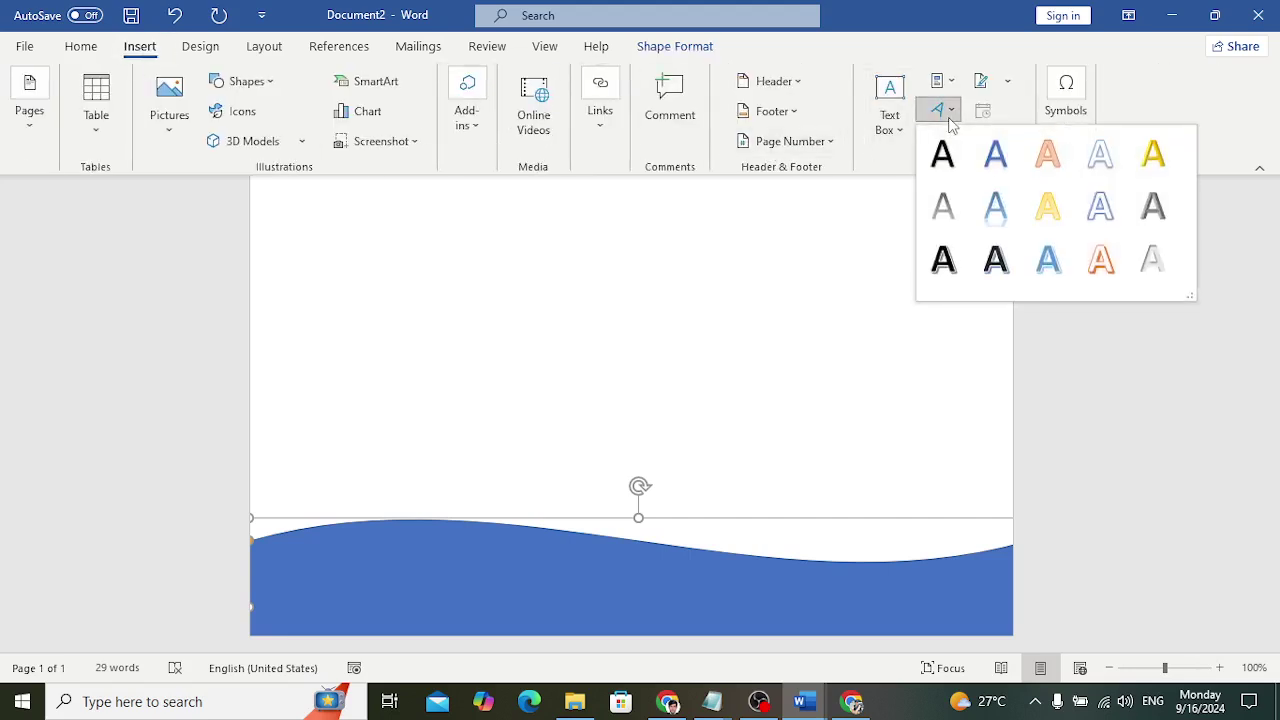
left_click(995, 165)
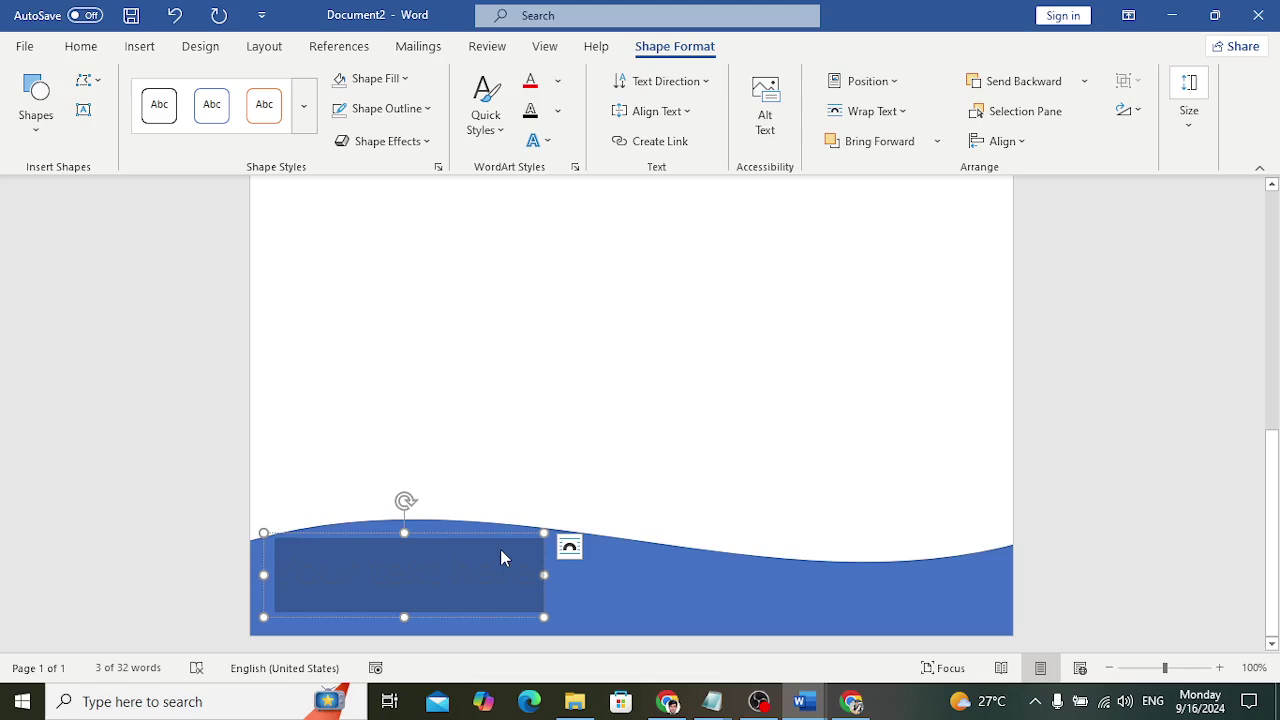
type("Logoan Name")
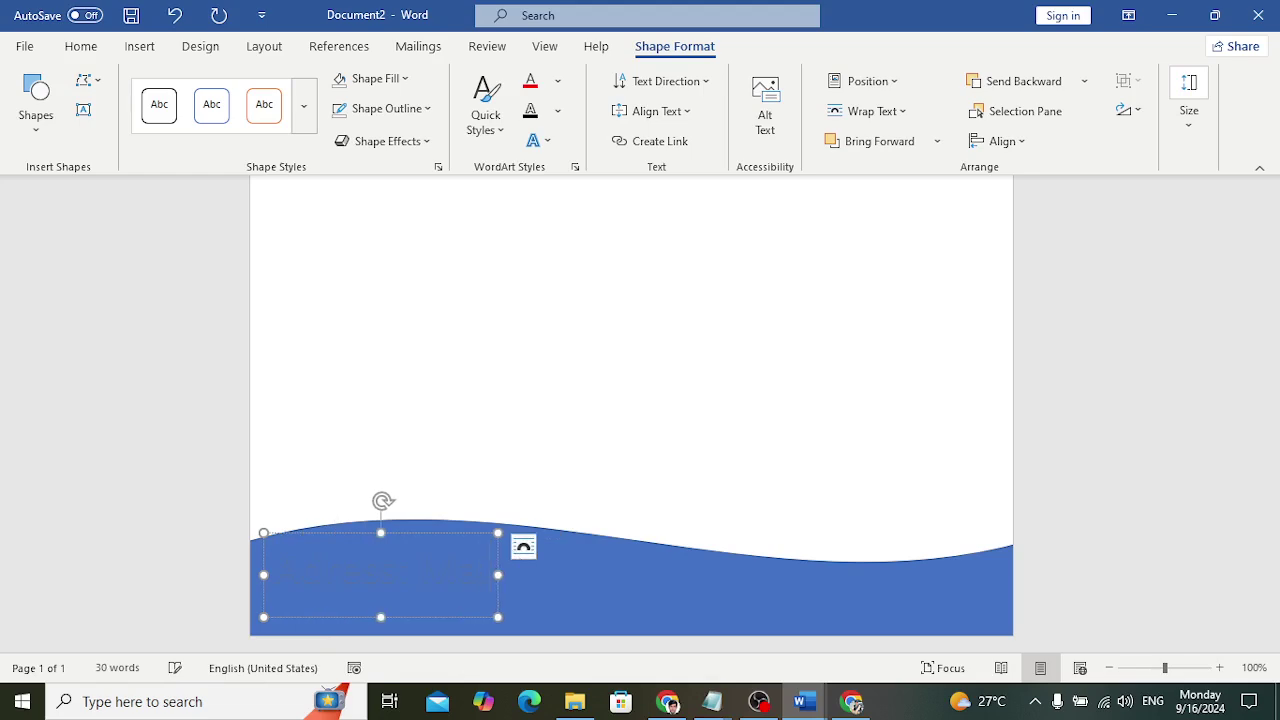
type(" Here")
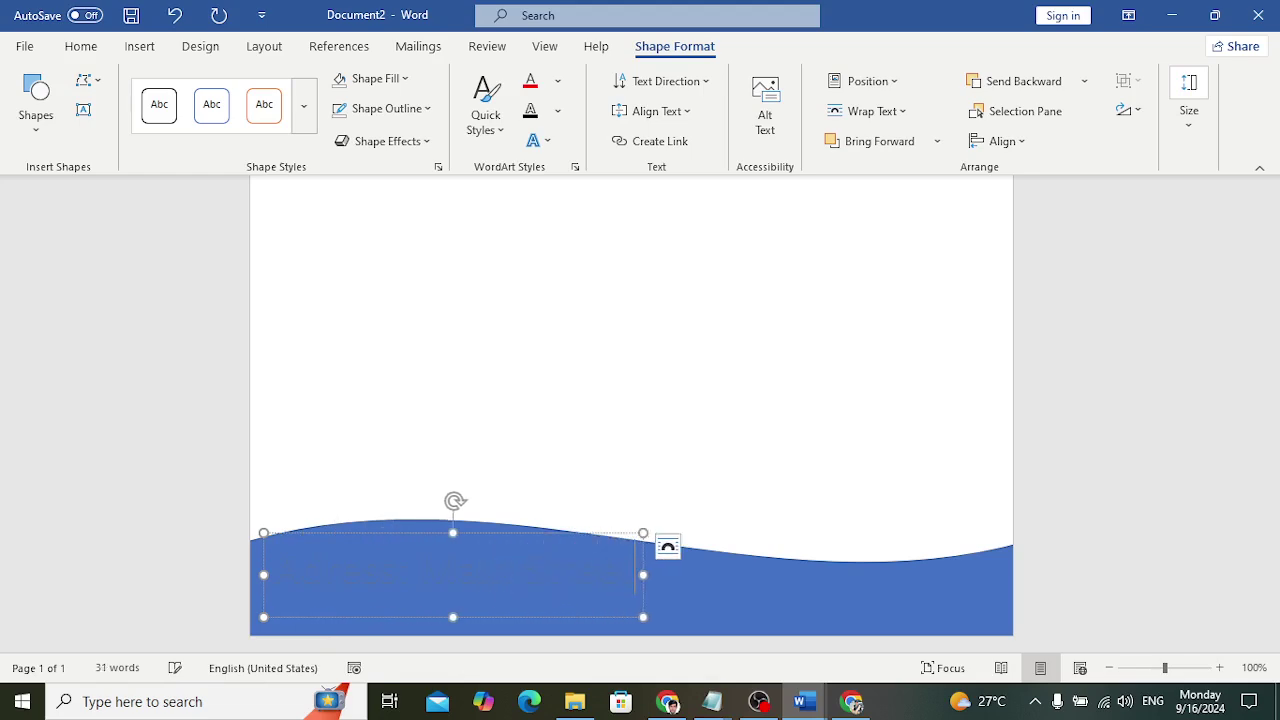
type(" Text")
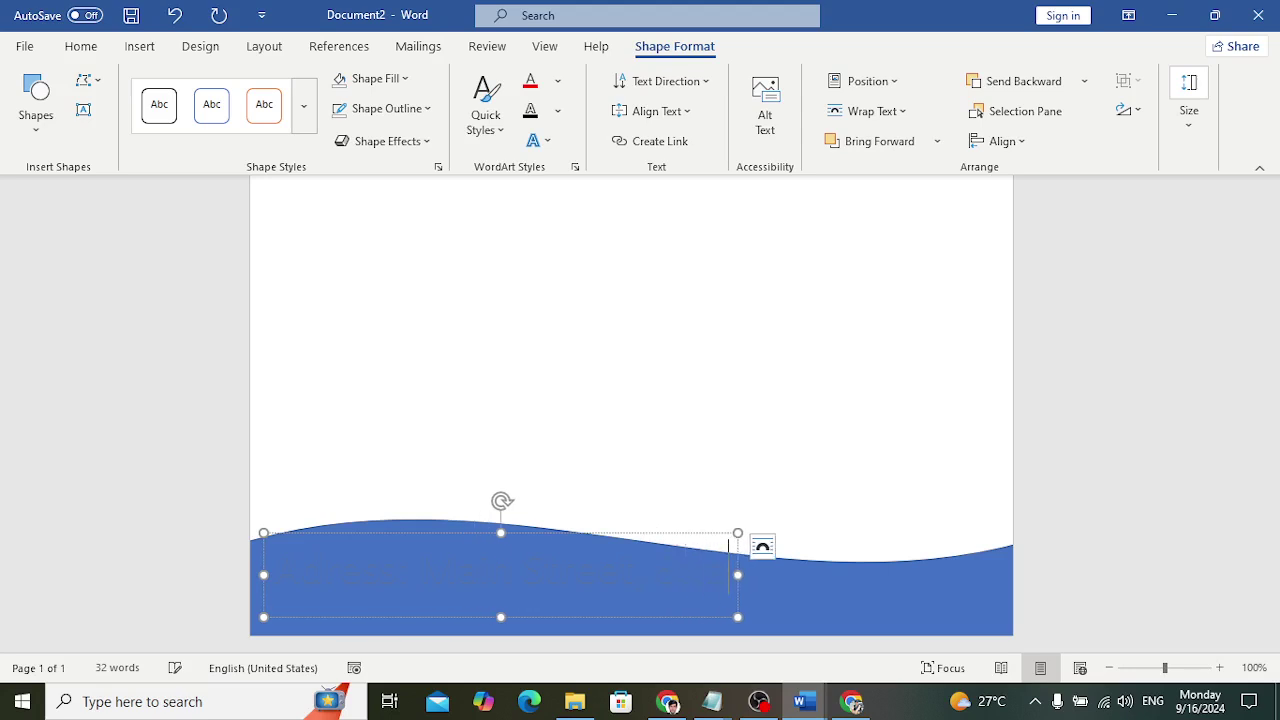
type(" Goes Here")
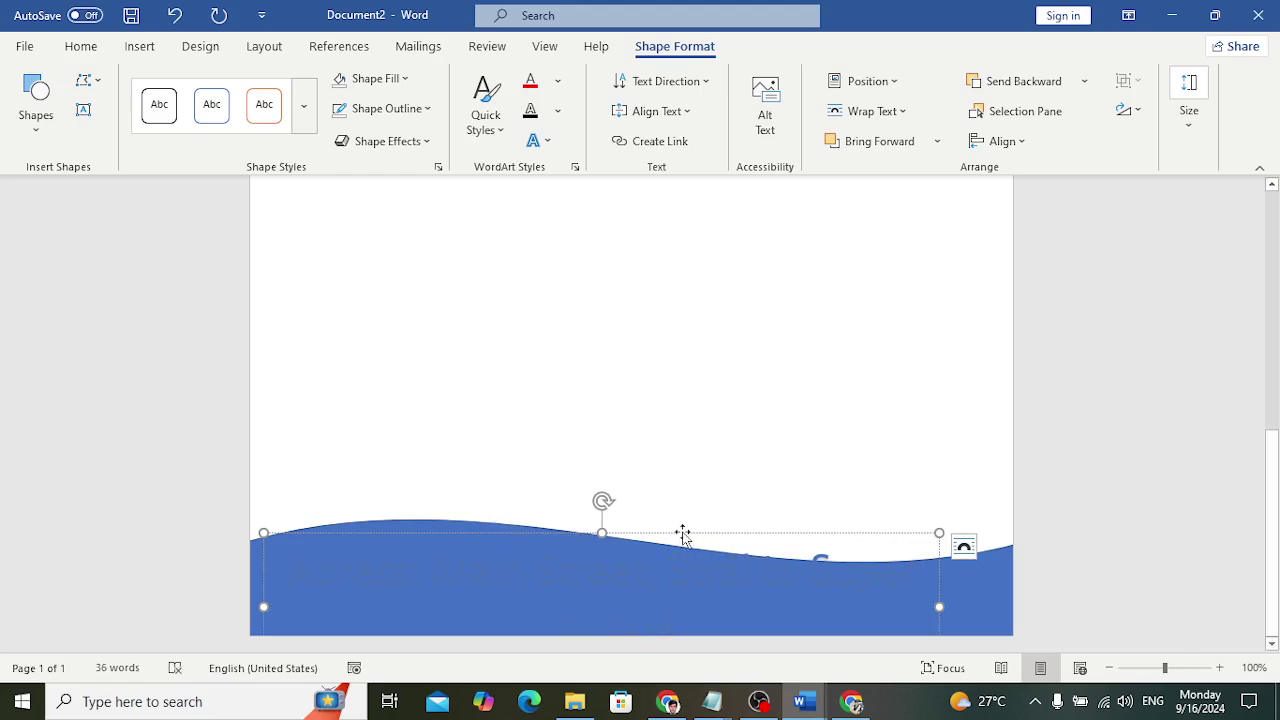
key("ctrl+a")
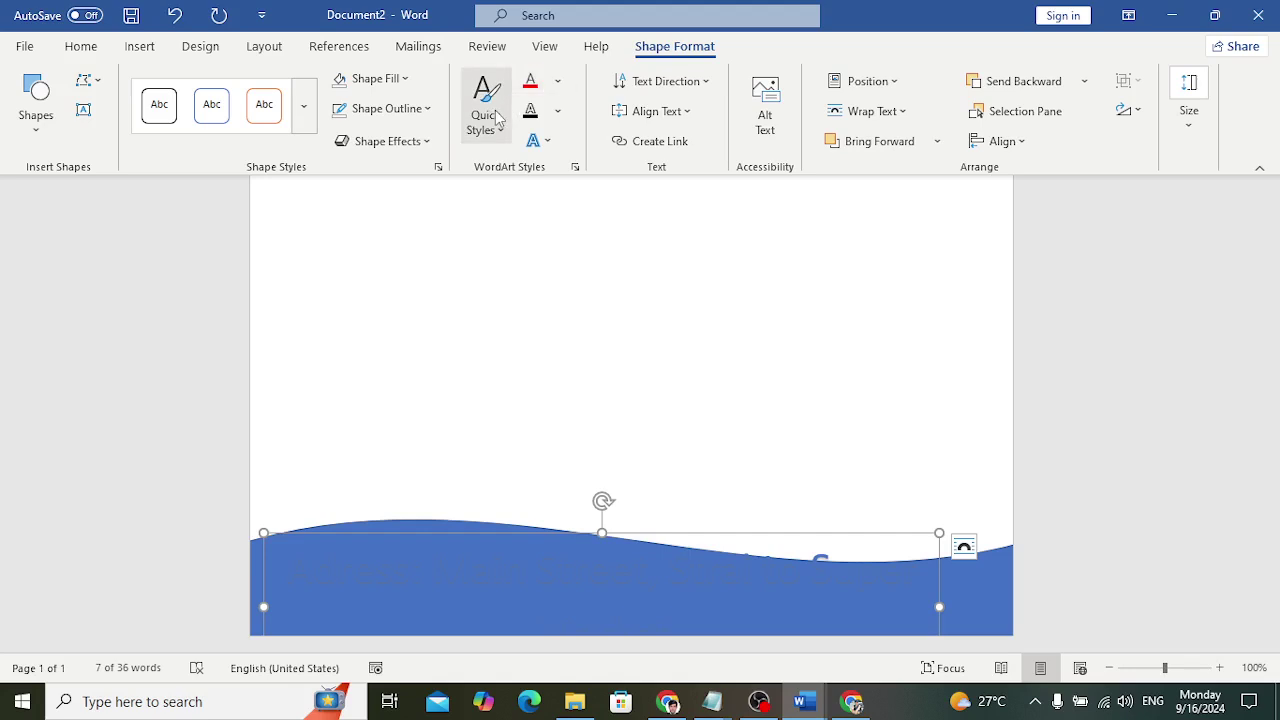
Give the address text a Blue, Accent 1, Lighter 40% fill
left_click(557, 81)
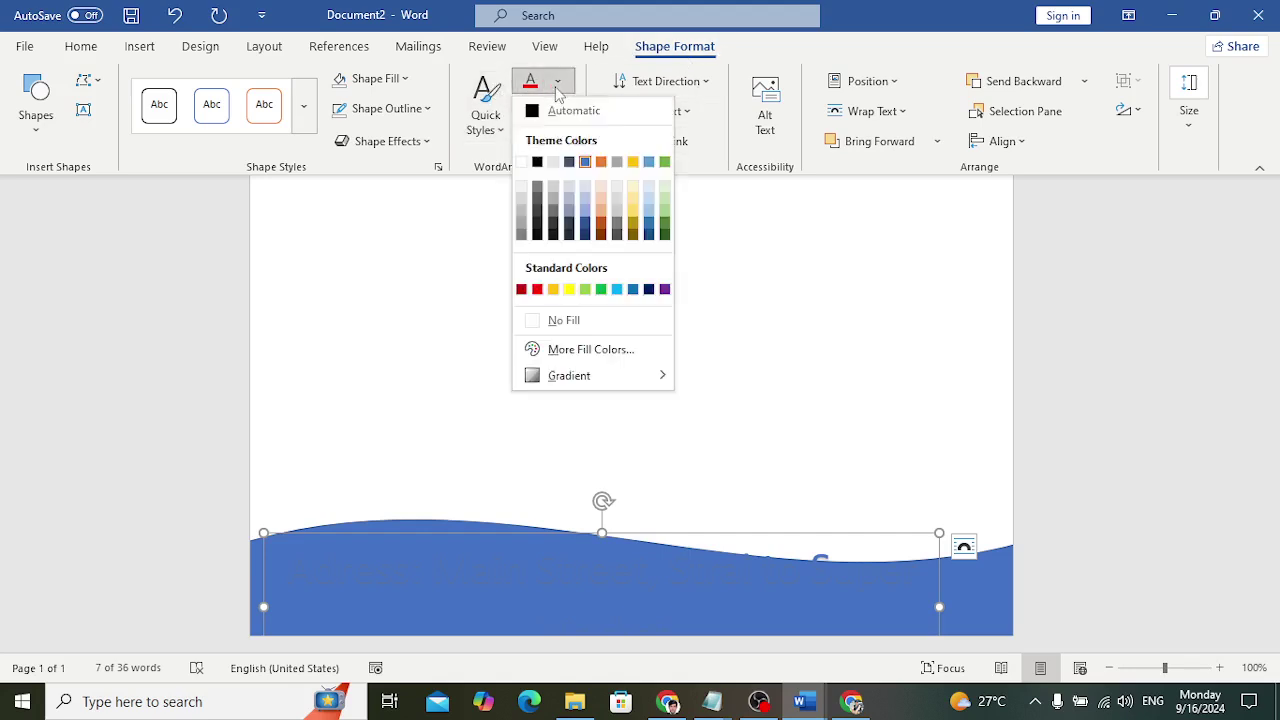
left_click(557, 86)
left_click(547, 141)
mouse_move(613, 228)
left_click(557, 81)
left_click(557, 81)
left_click(586, 213)
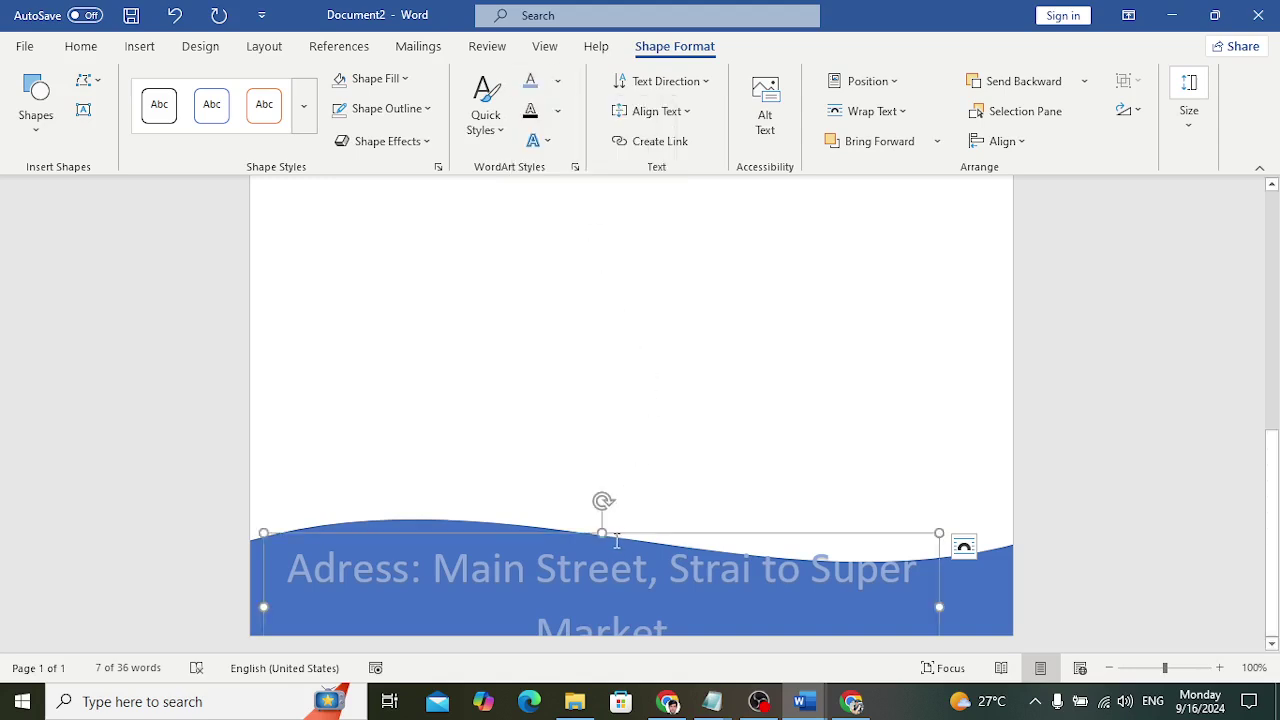
Set the address to 24 pt so it fits one line, and move it lower into the wave
left_click(83, 47)
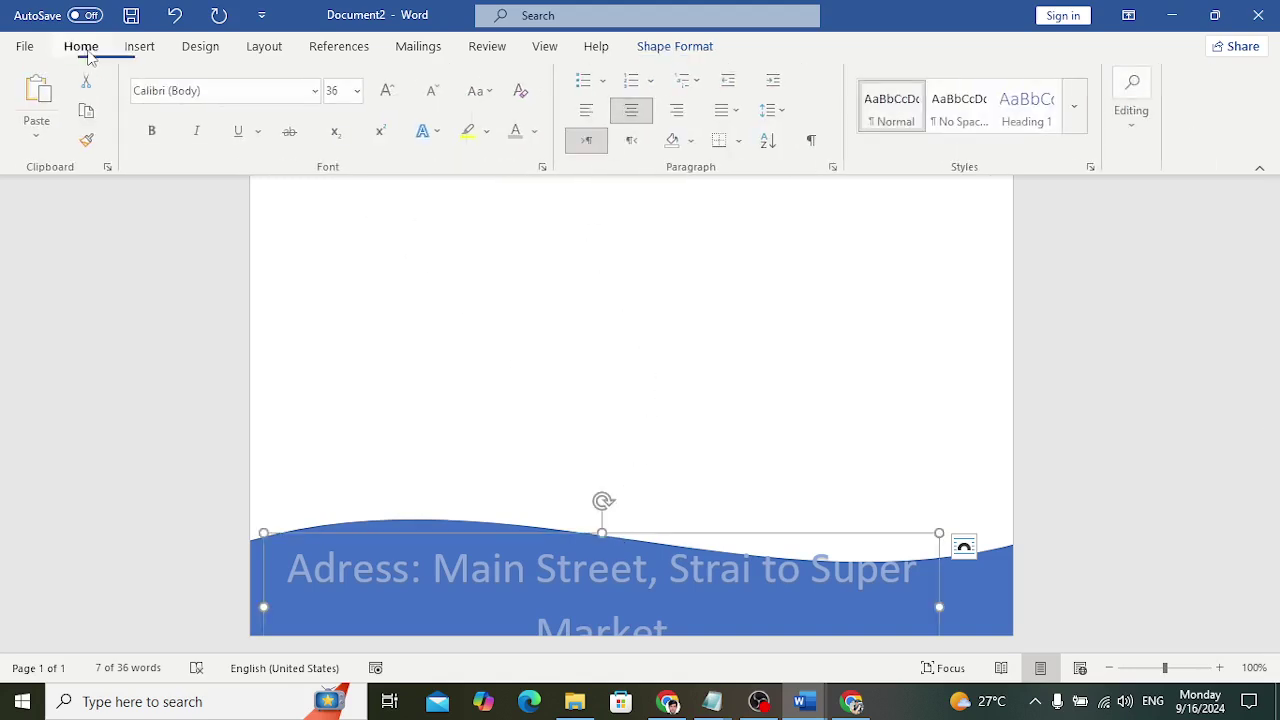
left_click(435, 93)
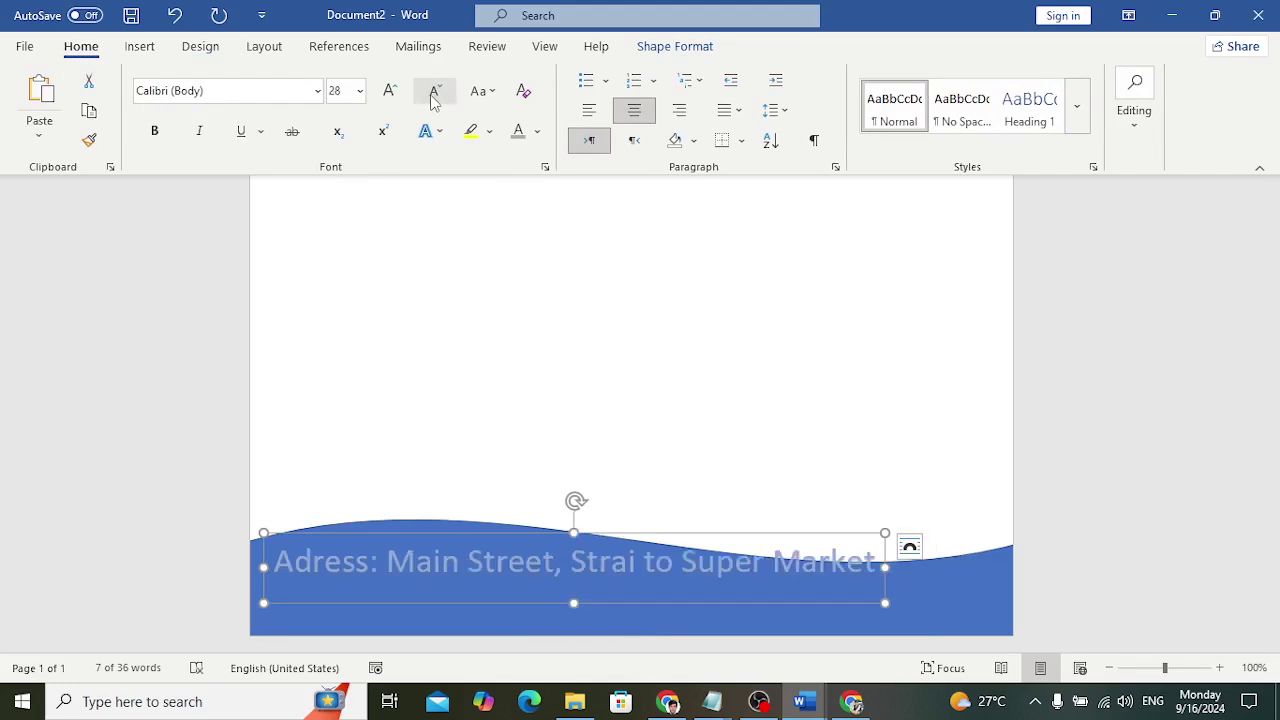
left_click(343, 88)
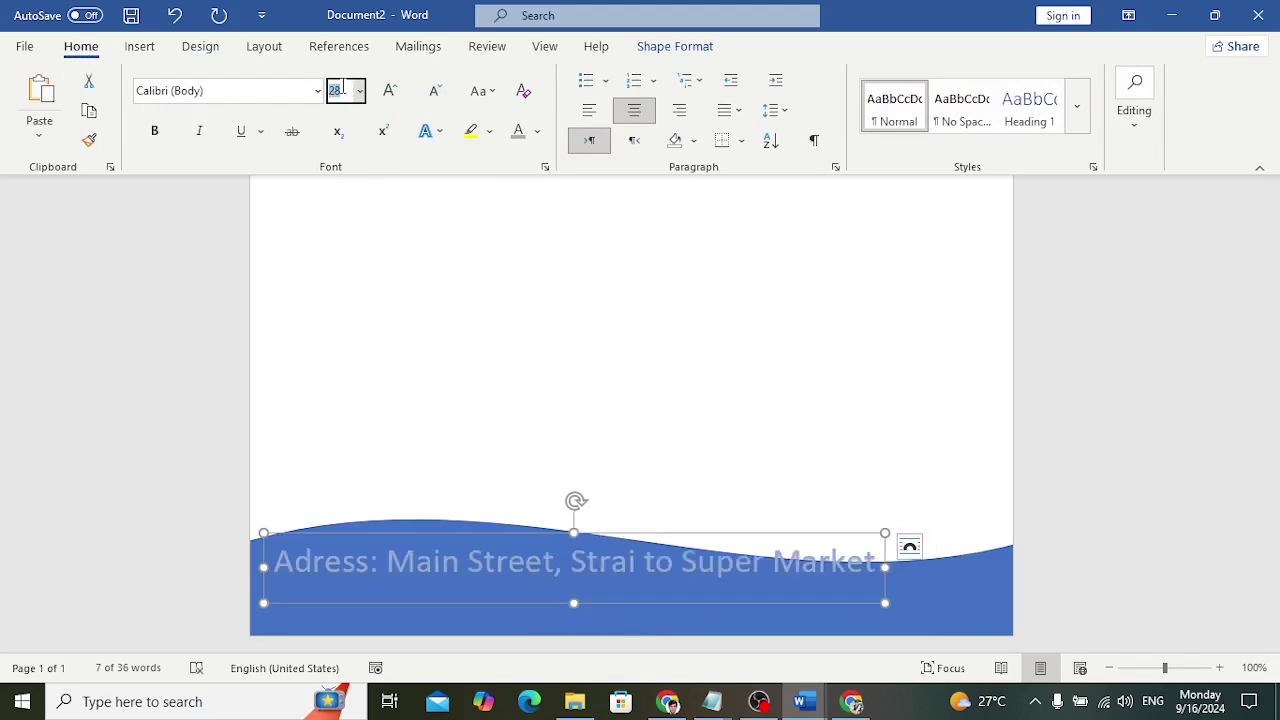
key("Return")
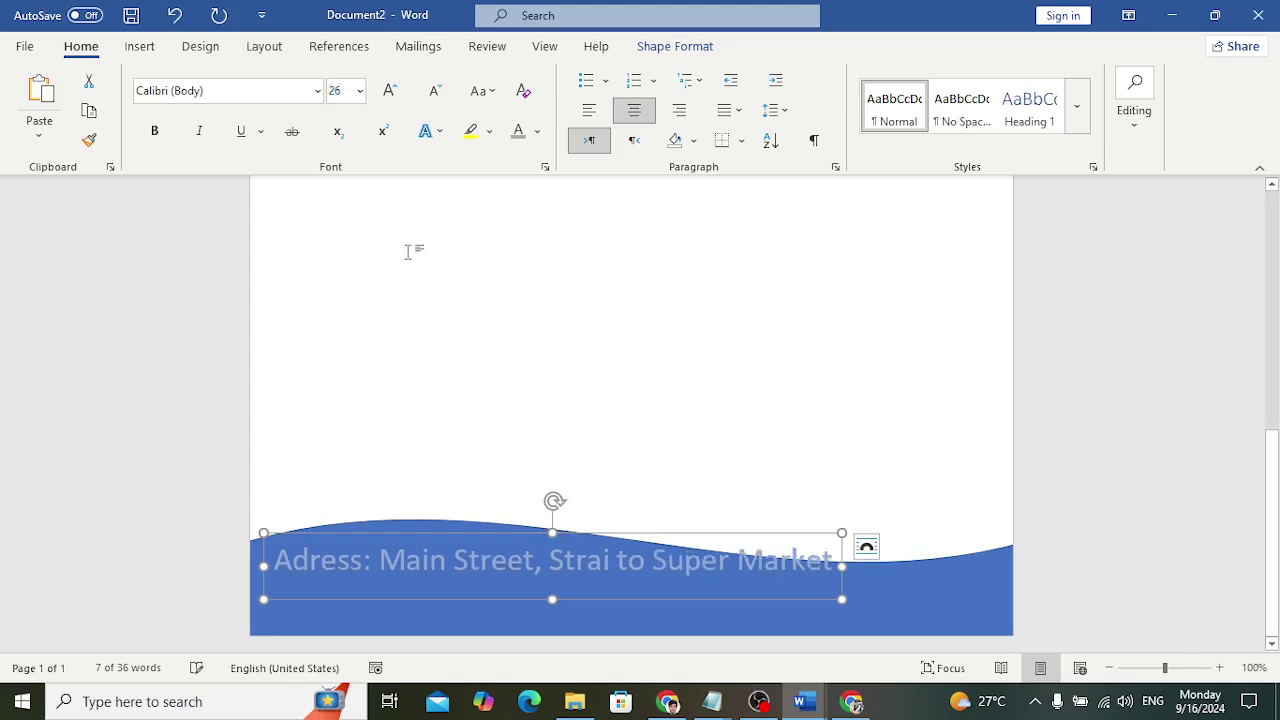
left_click(343, 90)
type("24")
key("Return")
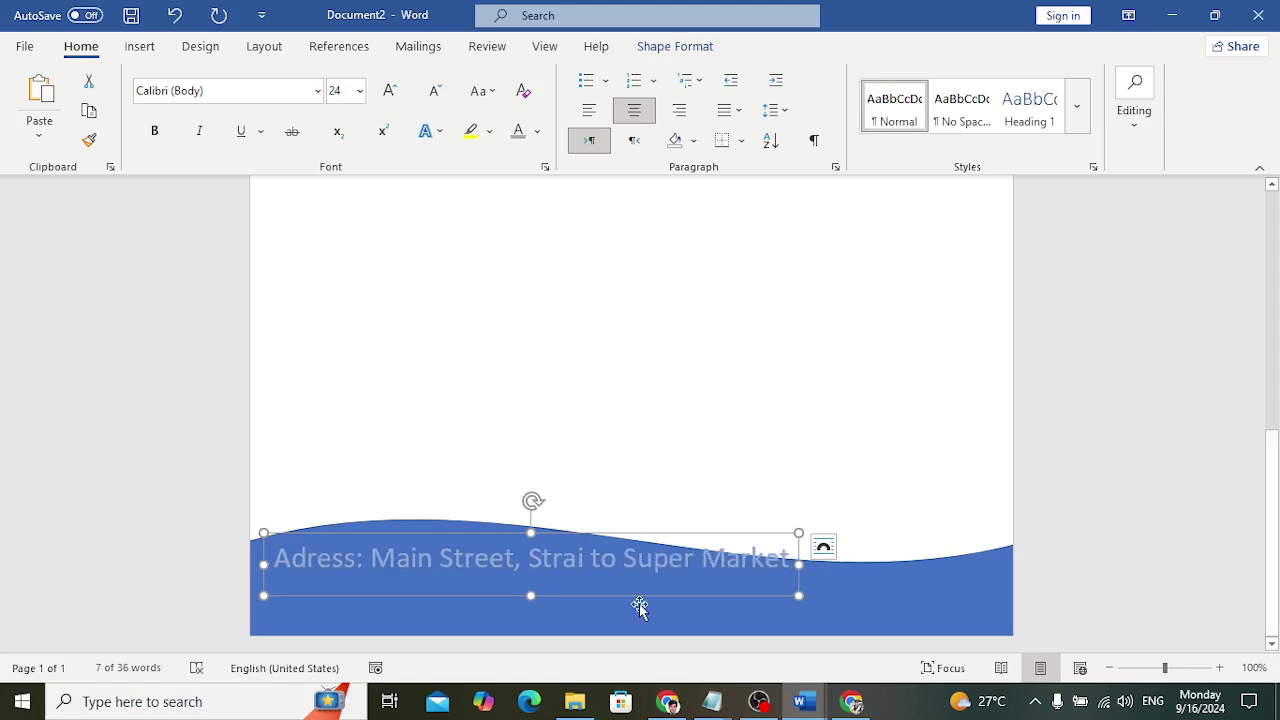
left_click_drag(634, 594, 623, 630)
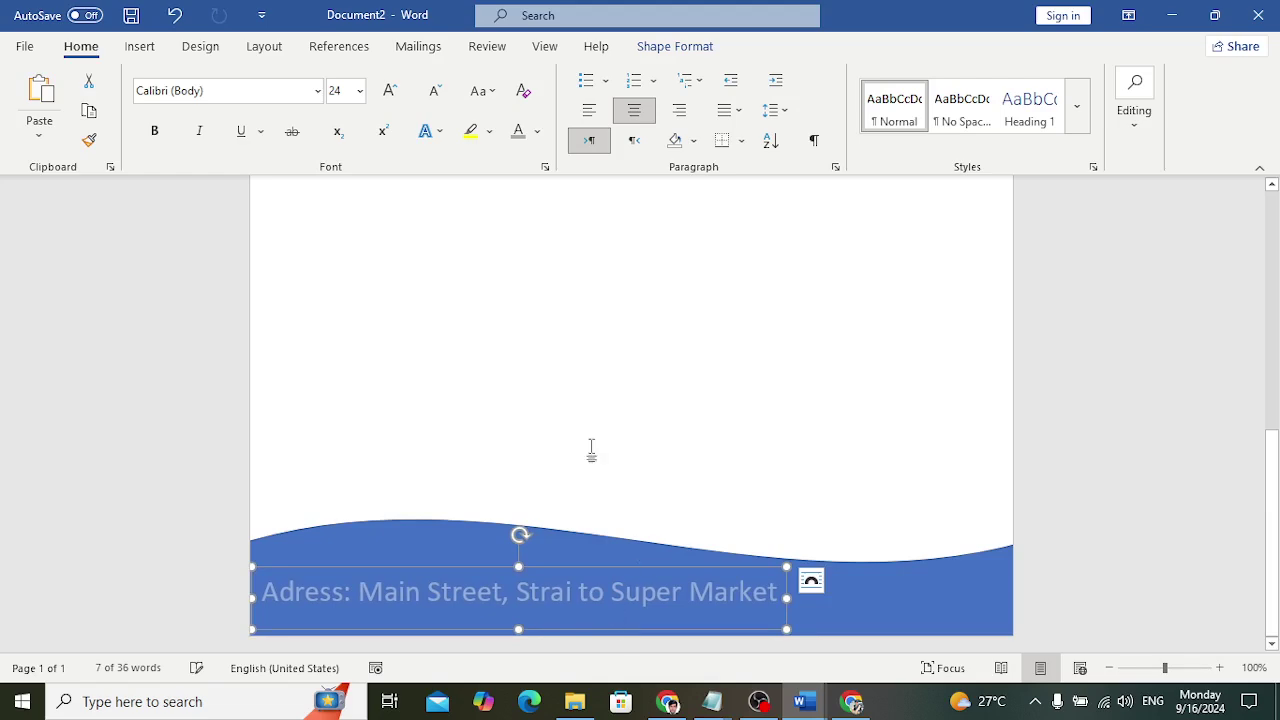
Draw a text box at the right end of the footer wave
left_click(145, 56)
left_click(889, 105)
left_click(919, 205)
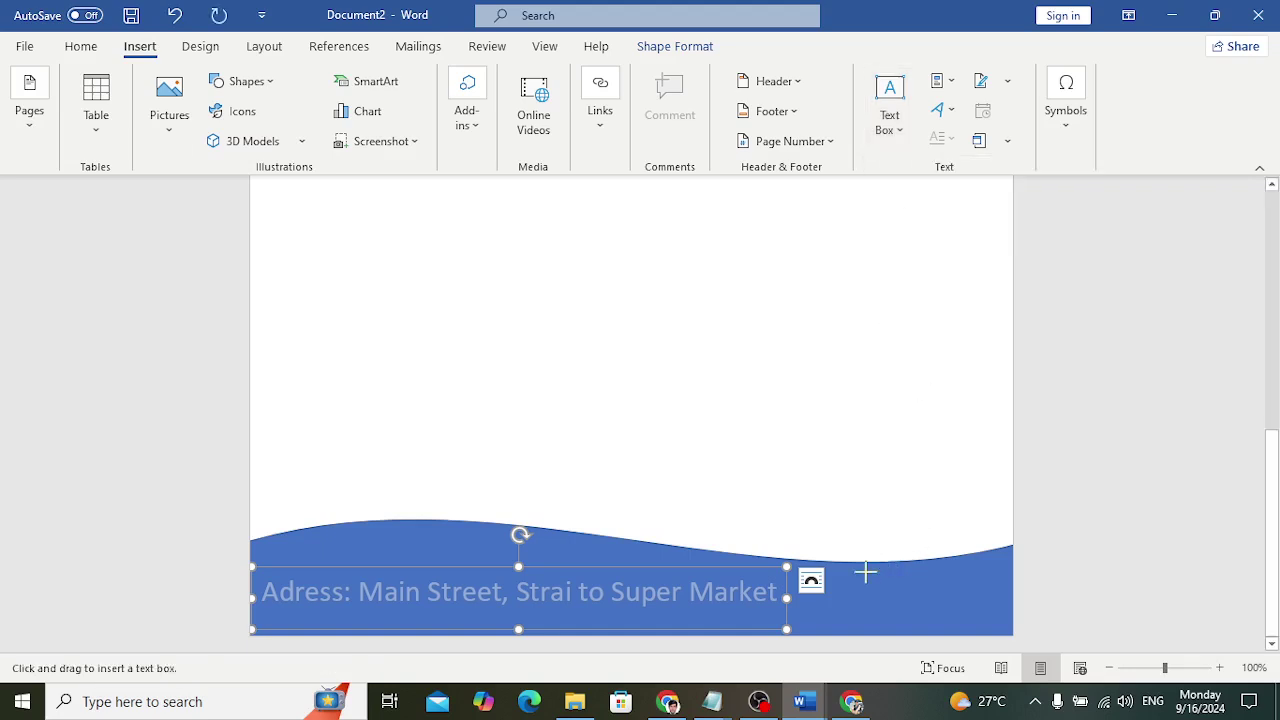
mouse_move(843, 577)
left_mouse_down()
mouse_move(886, 617)
mouse_move(1011, 634)
left_mouse_up()
left_click_drag(900, 580, 880, 572)
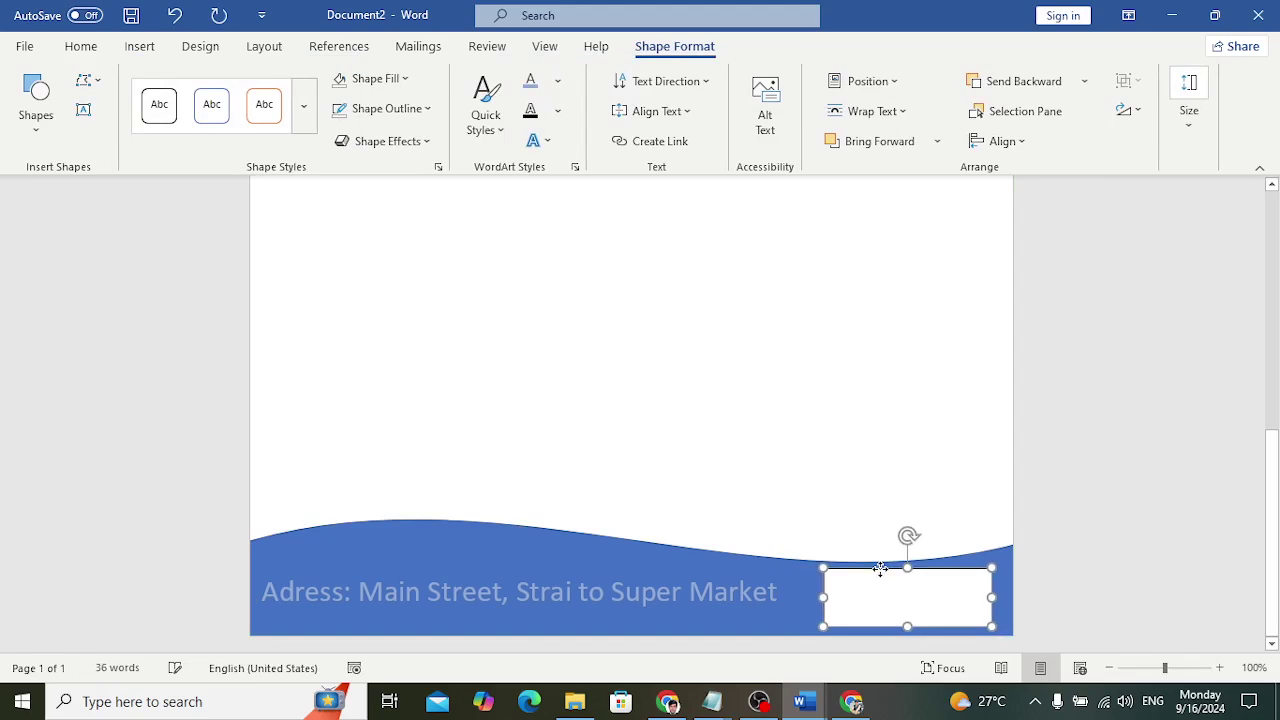
left_click_drag(993, 627, 1005, 630)
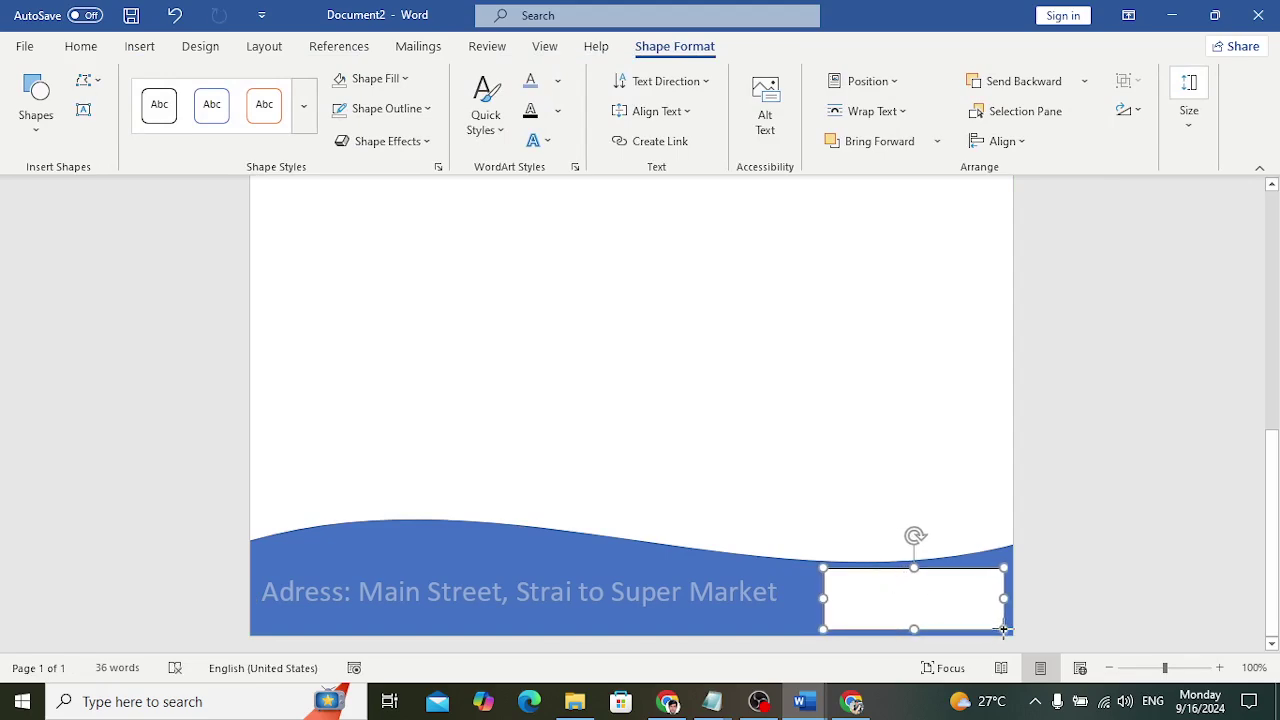
Give the phone text box no fill and no outline
left_click(395, 79)
left_click(378, 283)
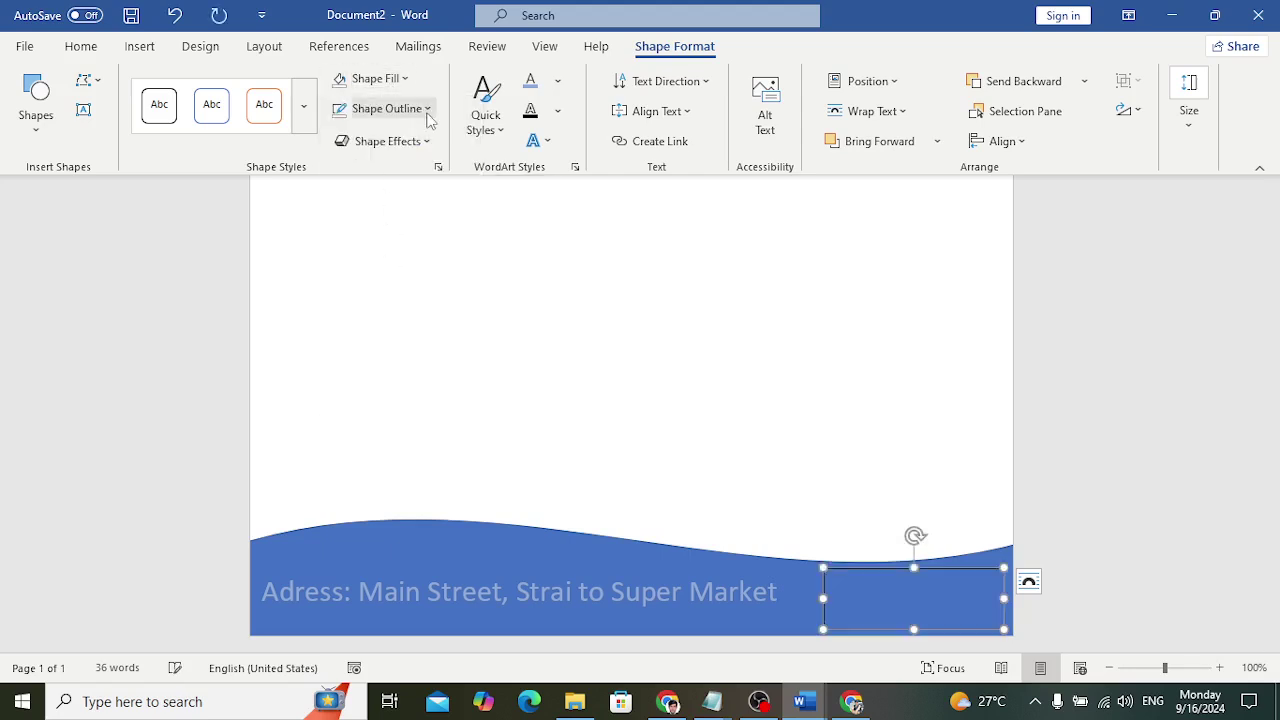
left_click(414, 108)
left_click(390, 320)
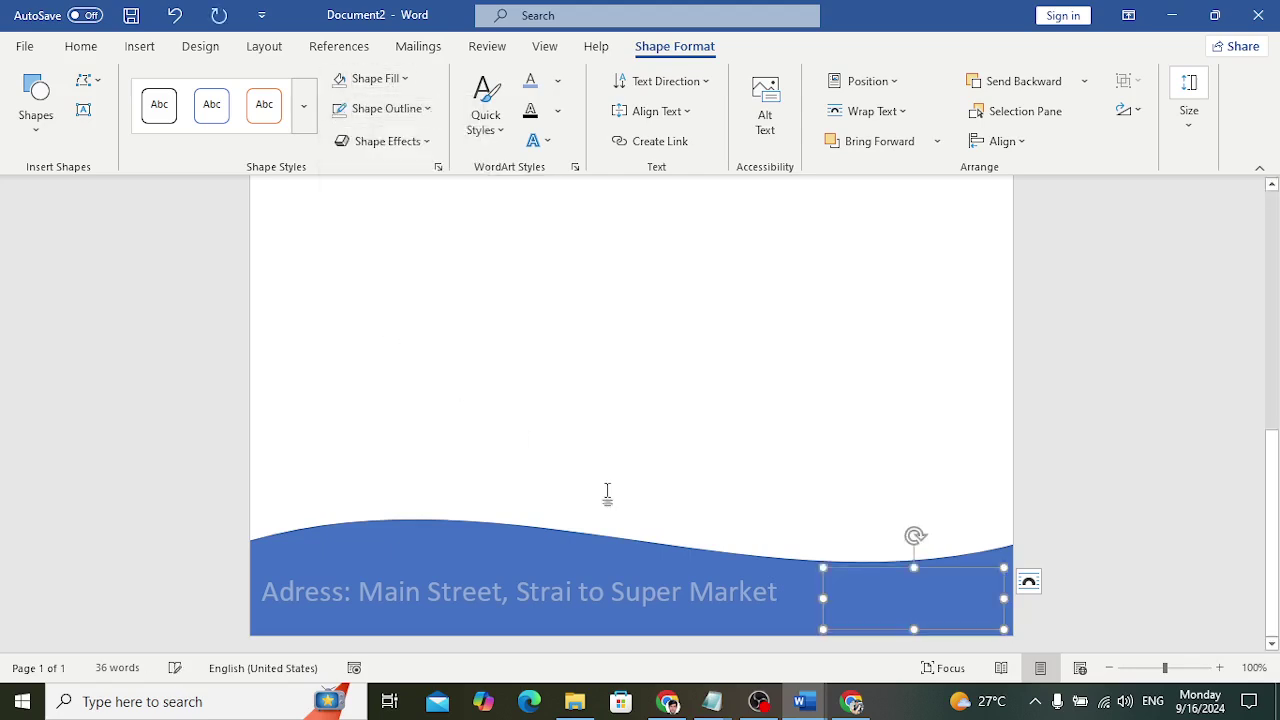
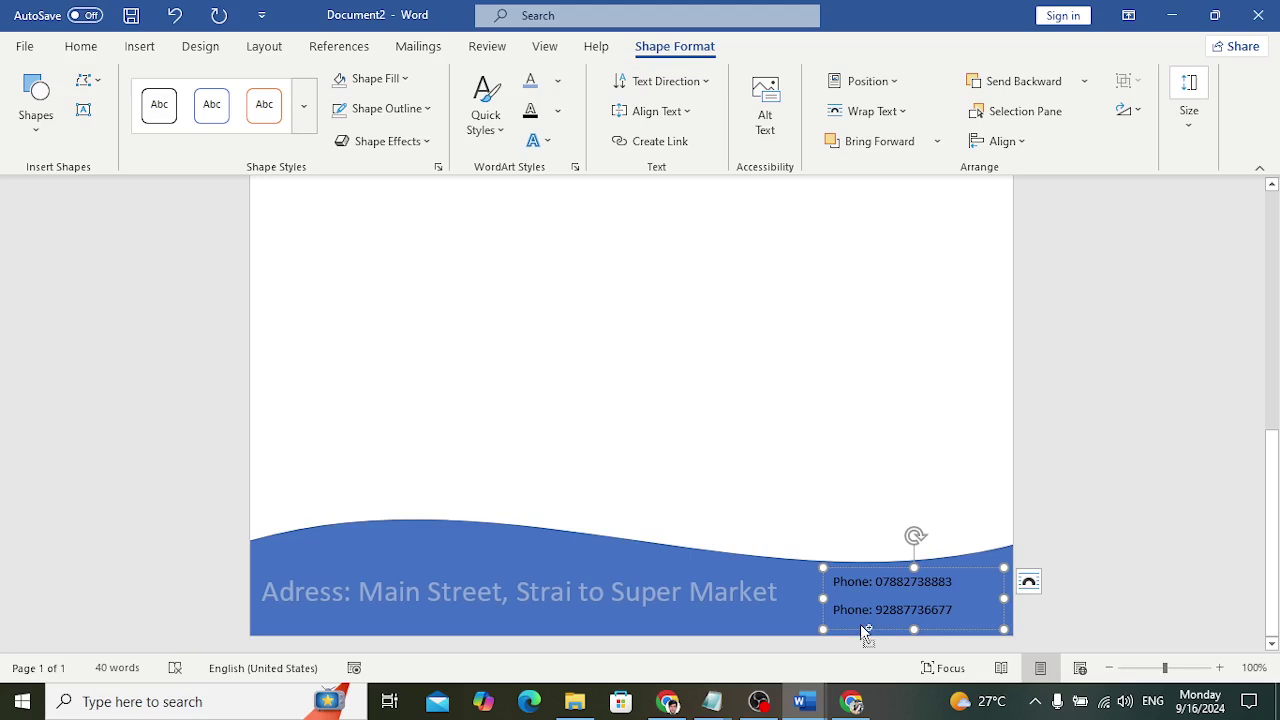
Type the two phone number lines and color them light grey
key("ctrl+a")
left_click(81, 46)
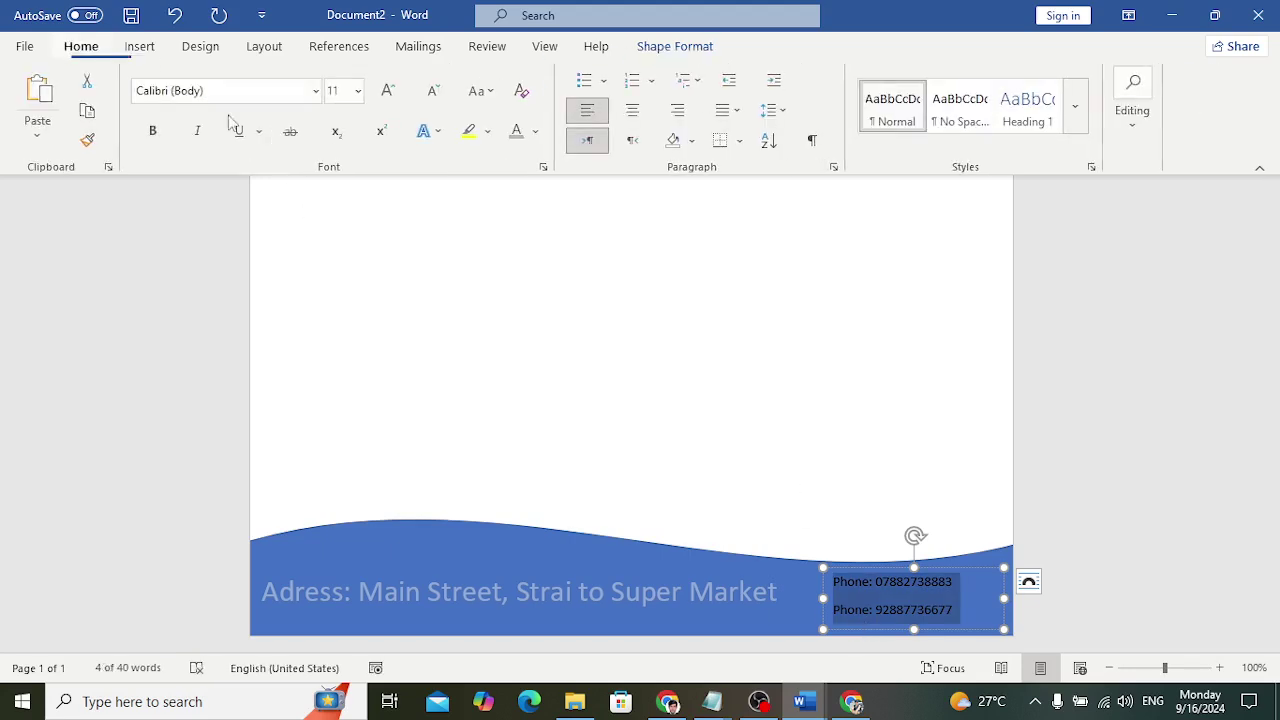
left_click(517, 131)
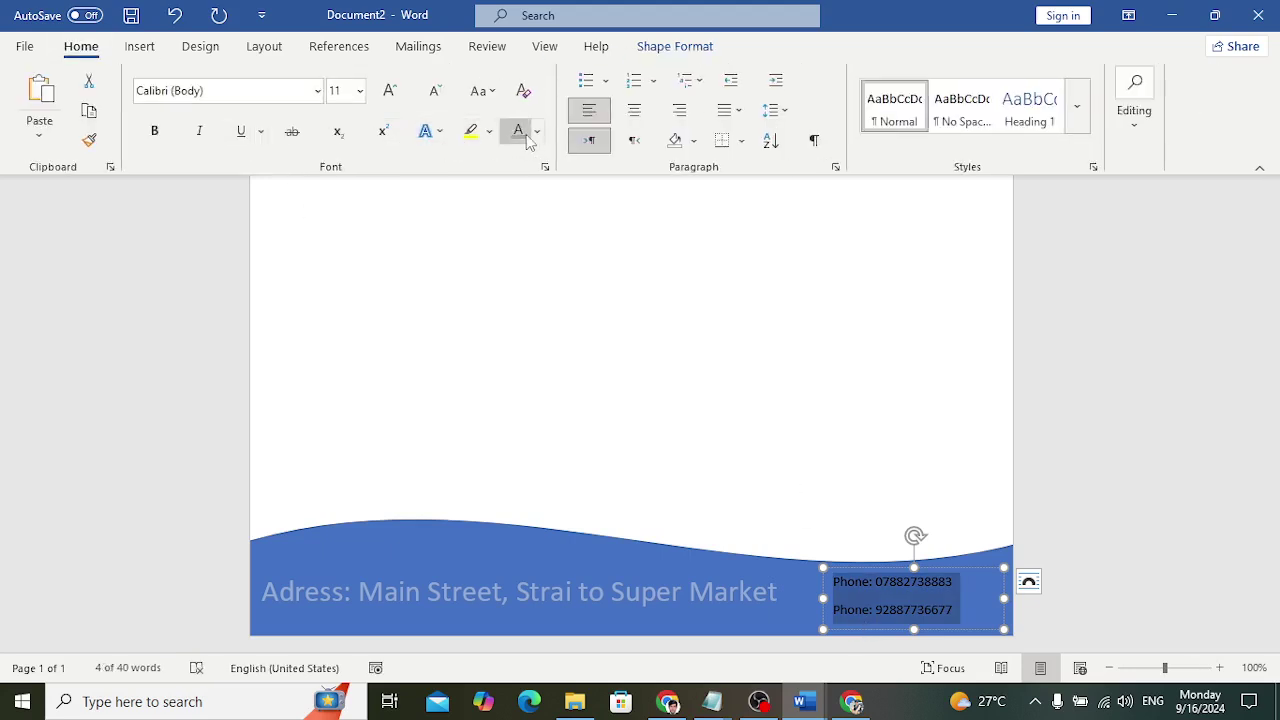
Nudge the phone text box slightly to the right
scroll(1045, 540, "up", 10)
left_click(923, 563)
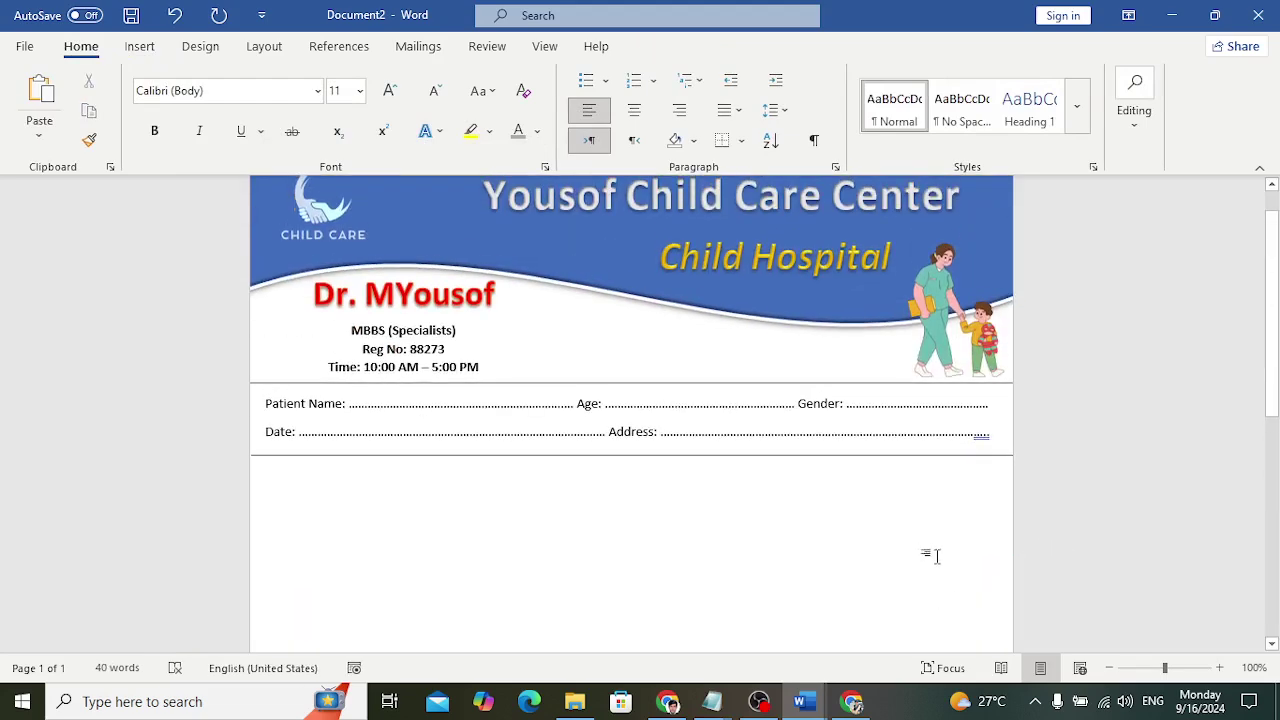
scroll(900, 550, "down", 5)
scroll(888, 542, "down", 3)
left_click(893, 570)
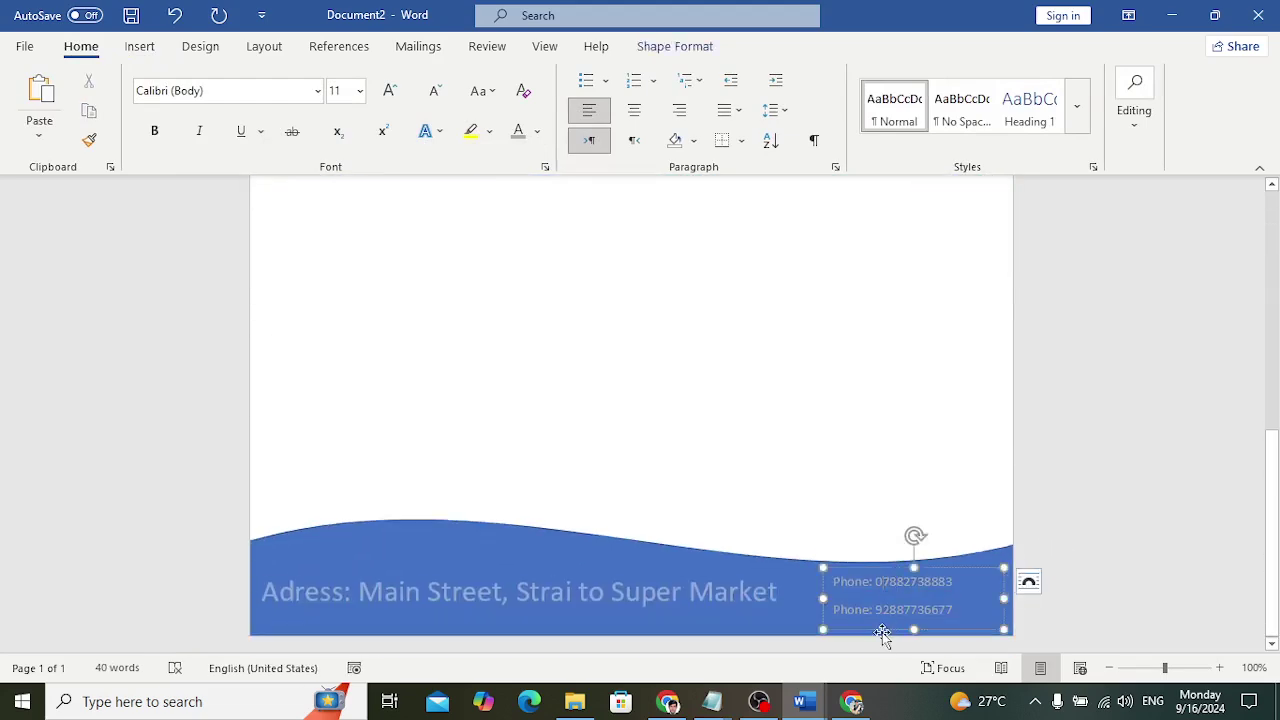
left_click_drag(879, 636, 889, 633)
scroll(857, 429, "up", 10)
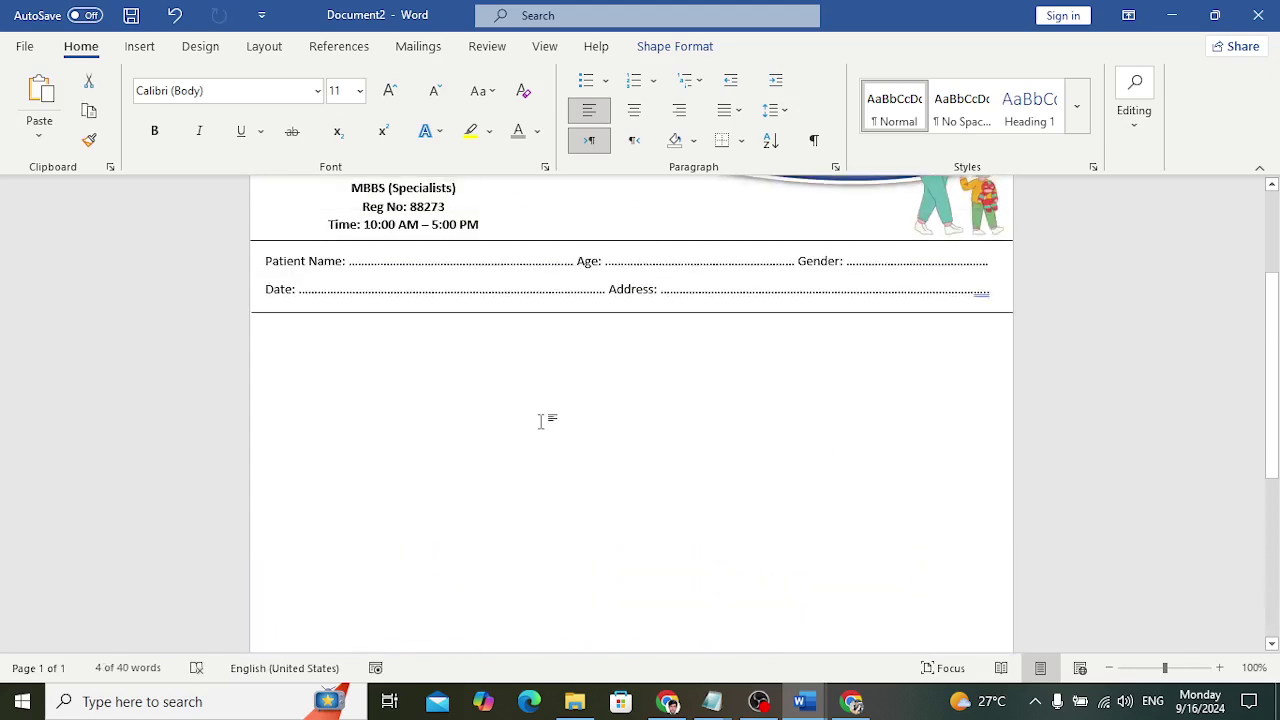
left_click(540, 421)
scroll(435, 378, "up", 3)
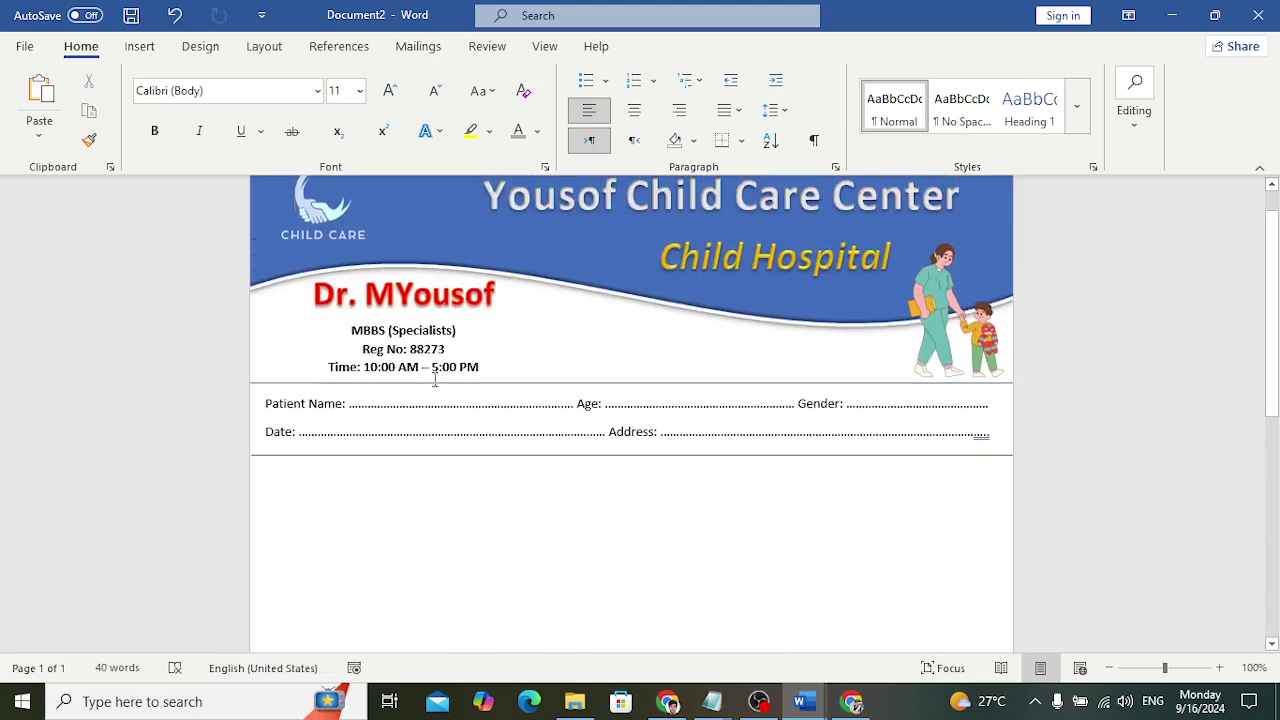
Draw a vertical line from below the Date row to the footer wave, styled with the first dark Shape Style
left_click(142, 46)
left_click(270, 81)
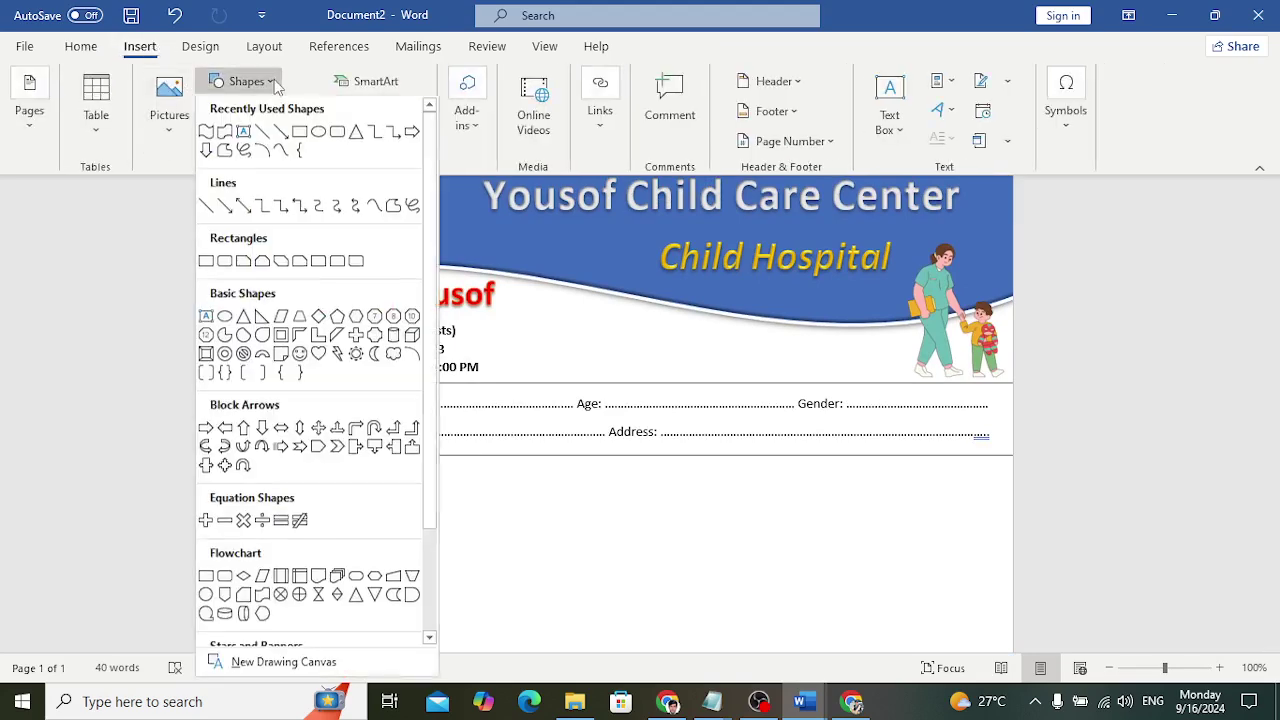
left_click(206, 214)
scroll(417, 405, "down", 4)
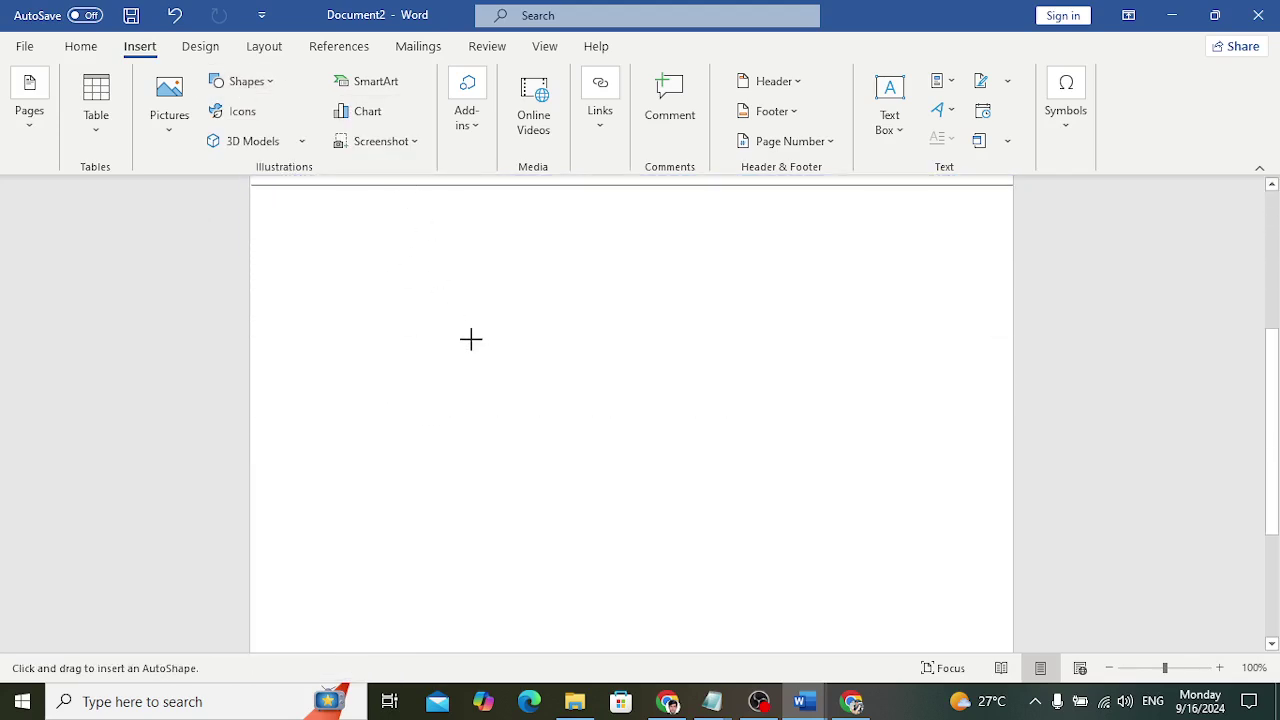
scroll(470, 339, "down", 4)
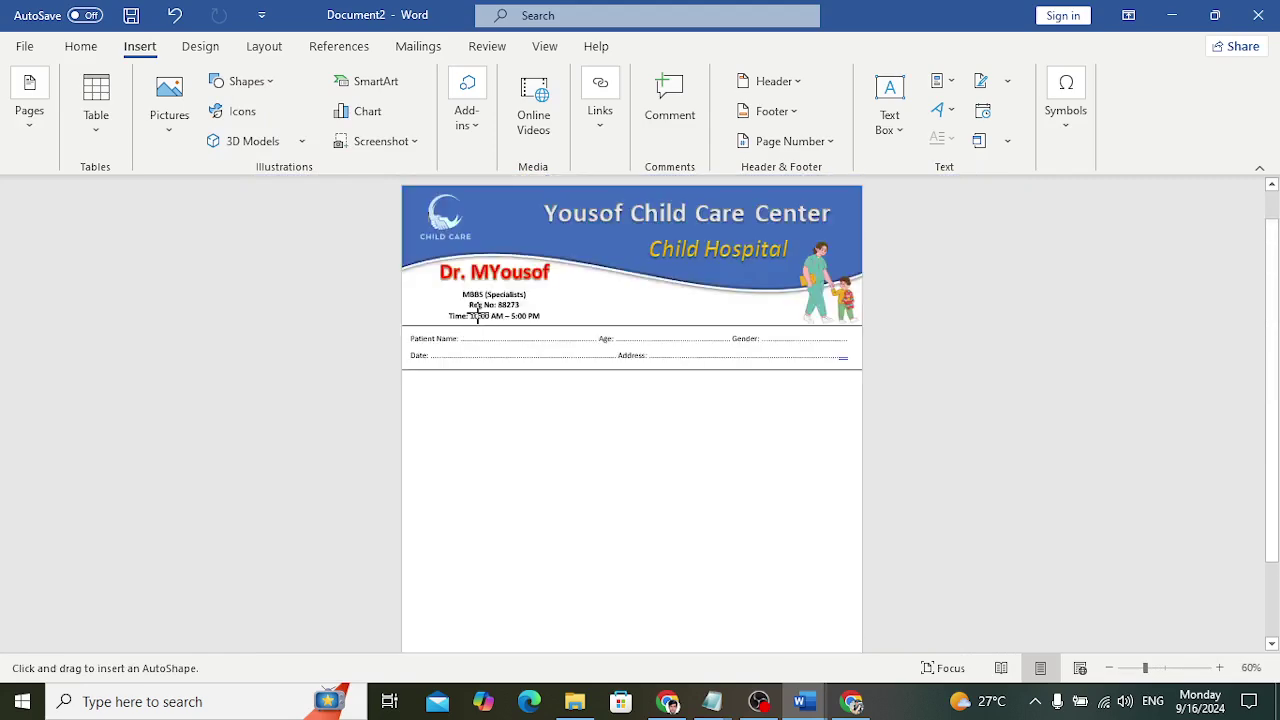
scroll(488, 326, "down", 3)
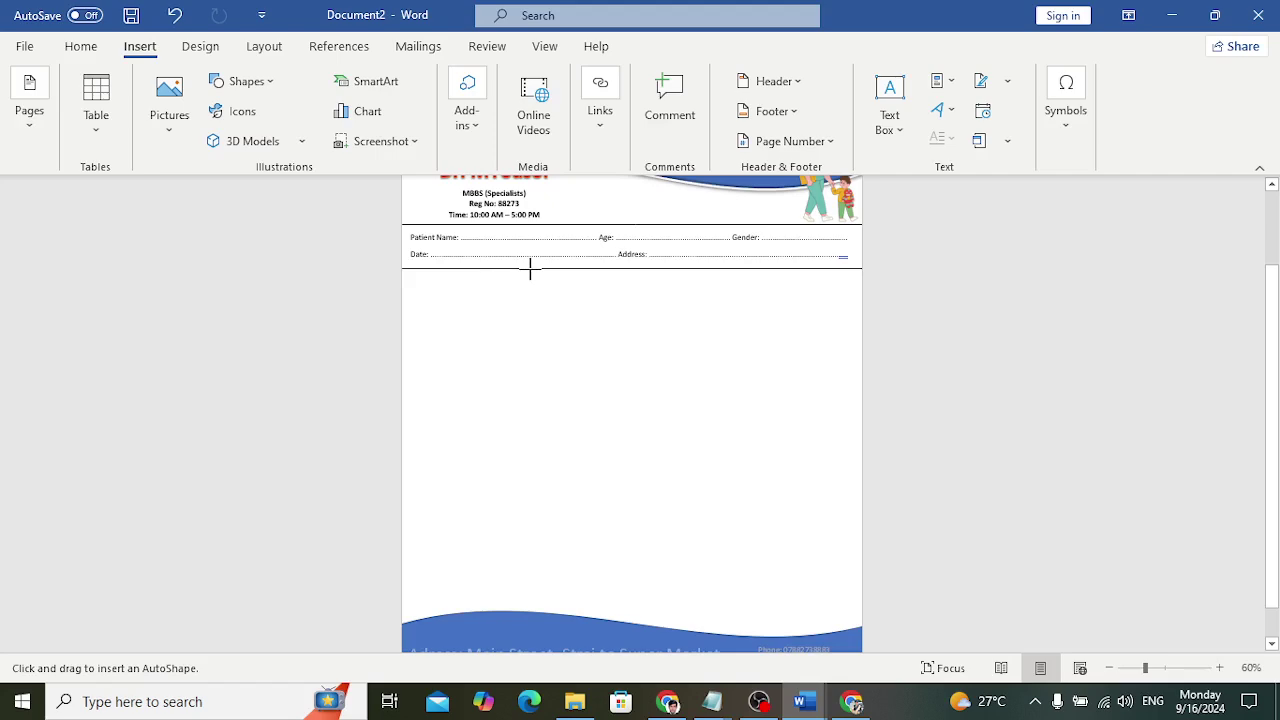
left_click_drag(531, 268, 537, 609)
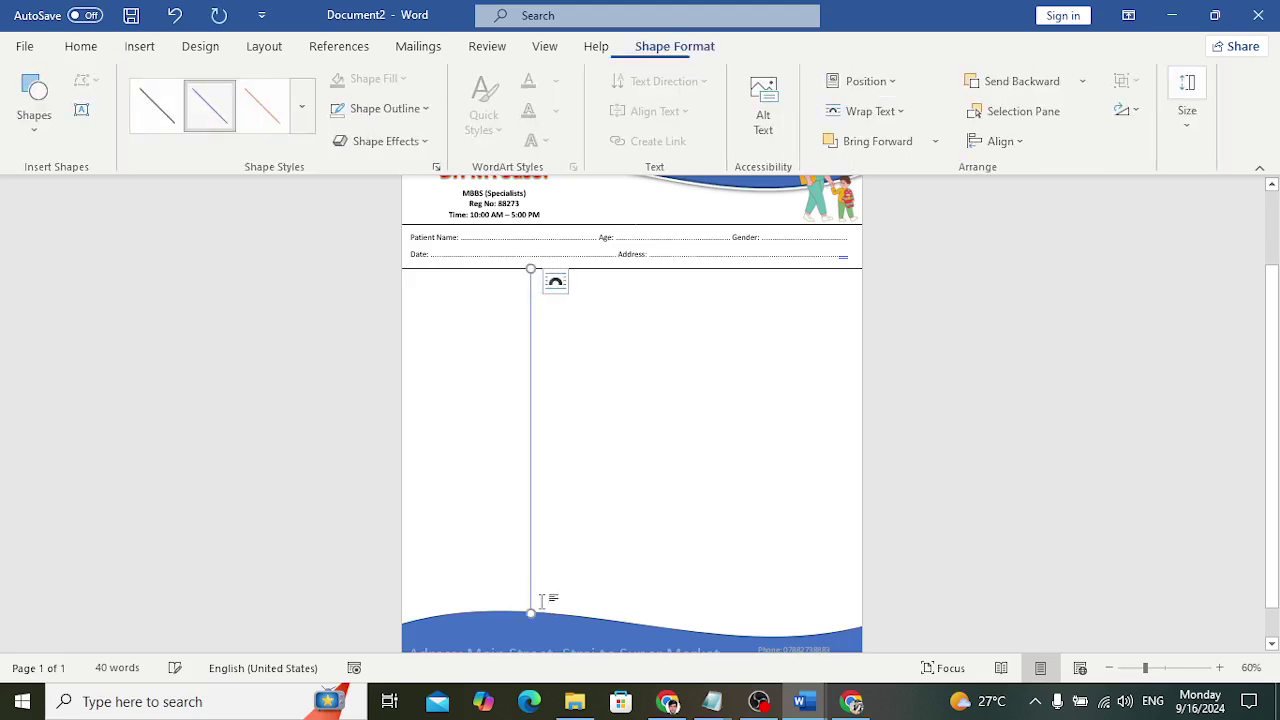
left_click(166, 113)
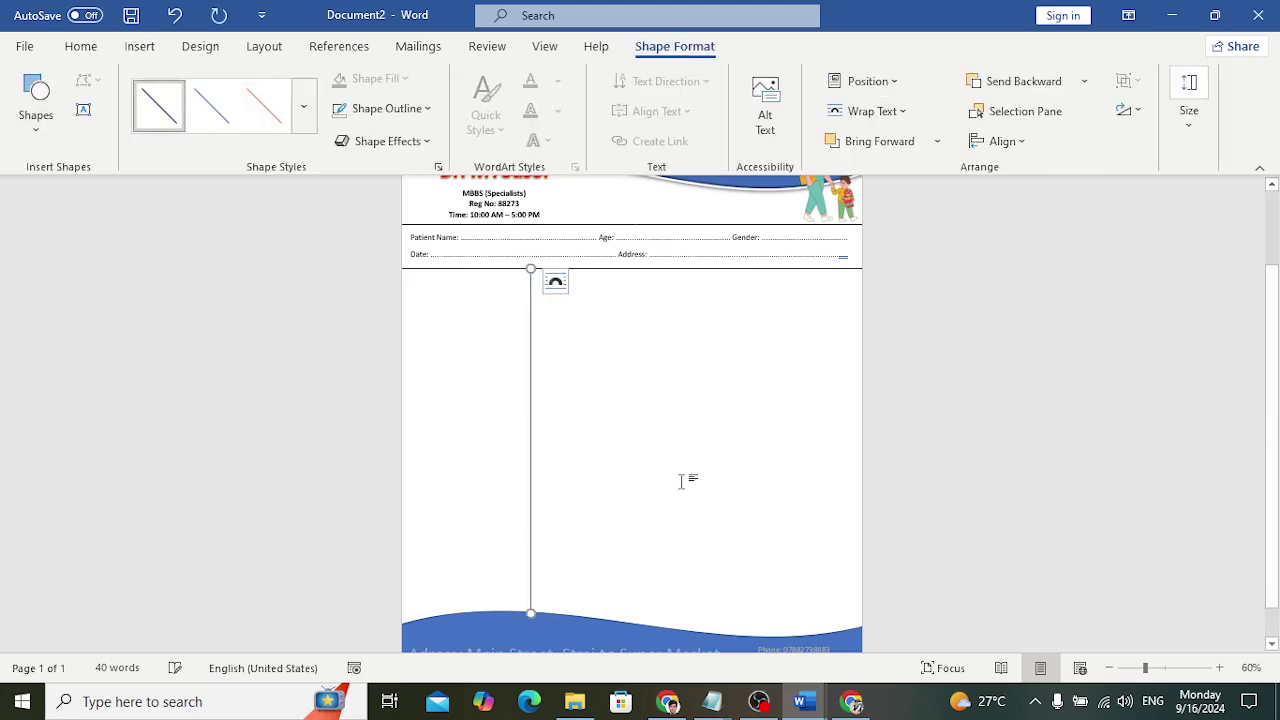
left_click(670, 490)
scroll(670, 490, "up", 2)
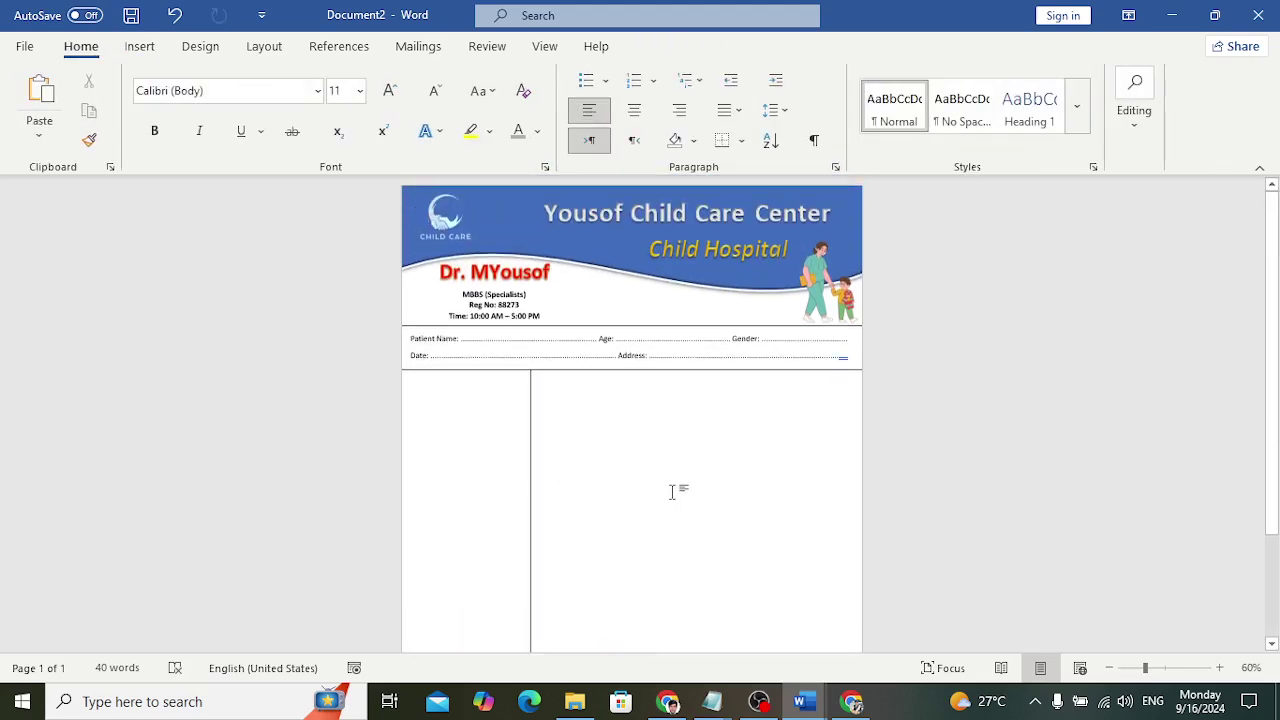
scroll(670, 490, "up", 6)
scroll(674, 490, "up", 1)
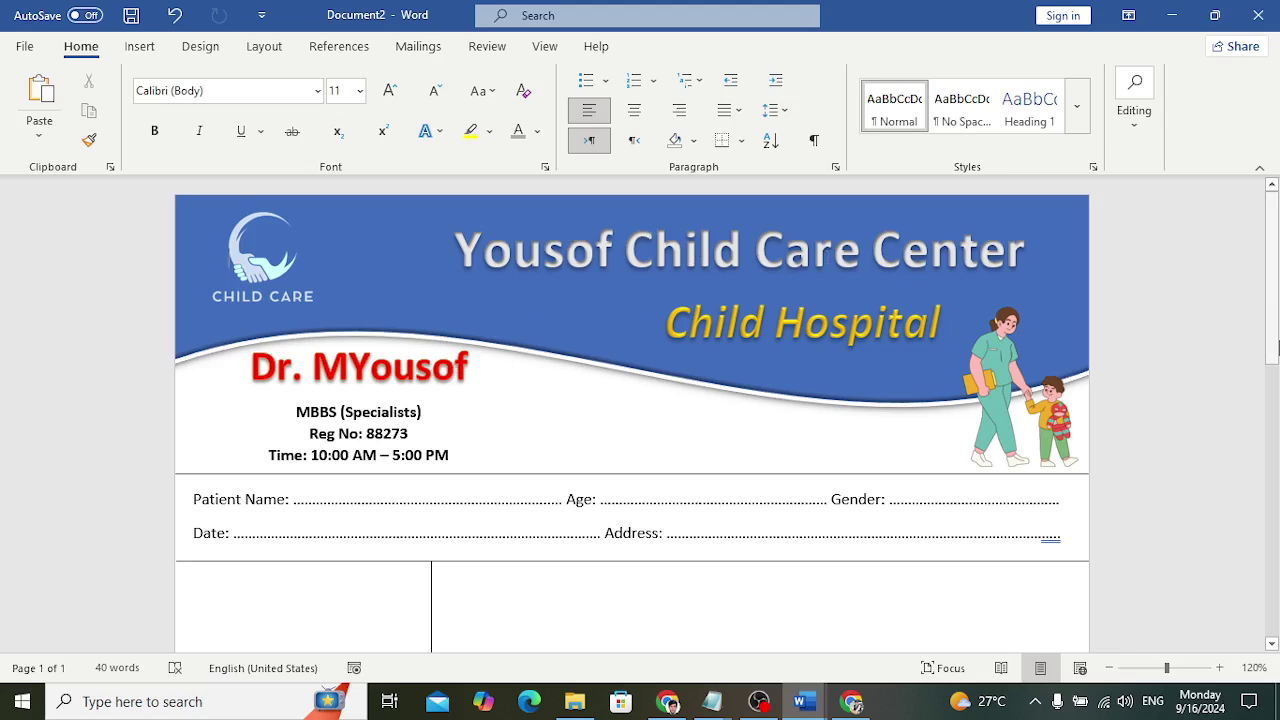
left_click_drag(1273, 314, 1268, 338)
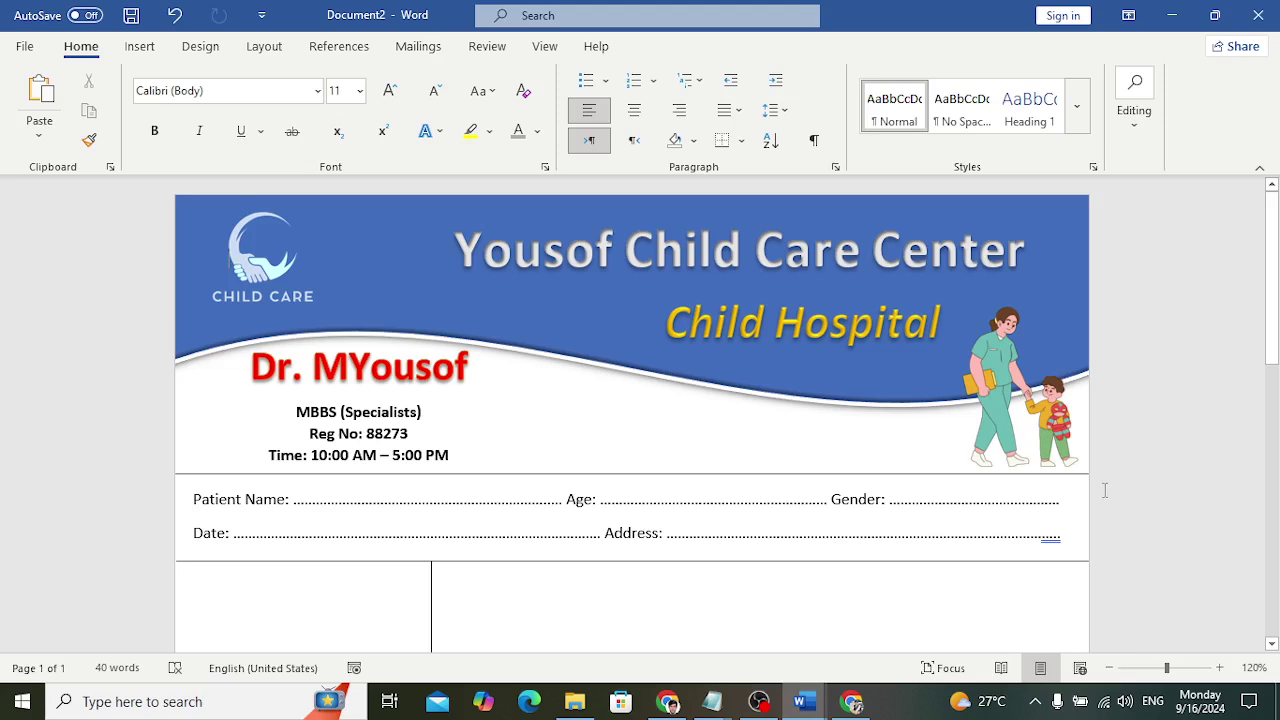
key("ctrl+p")
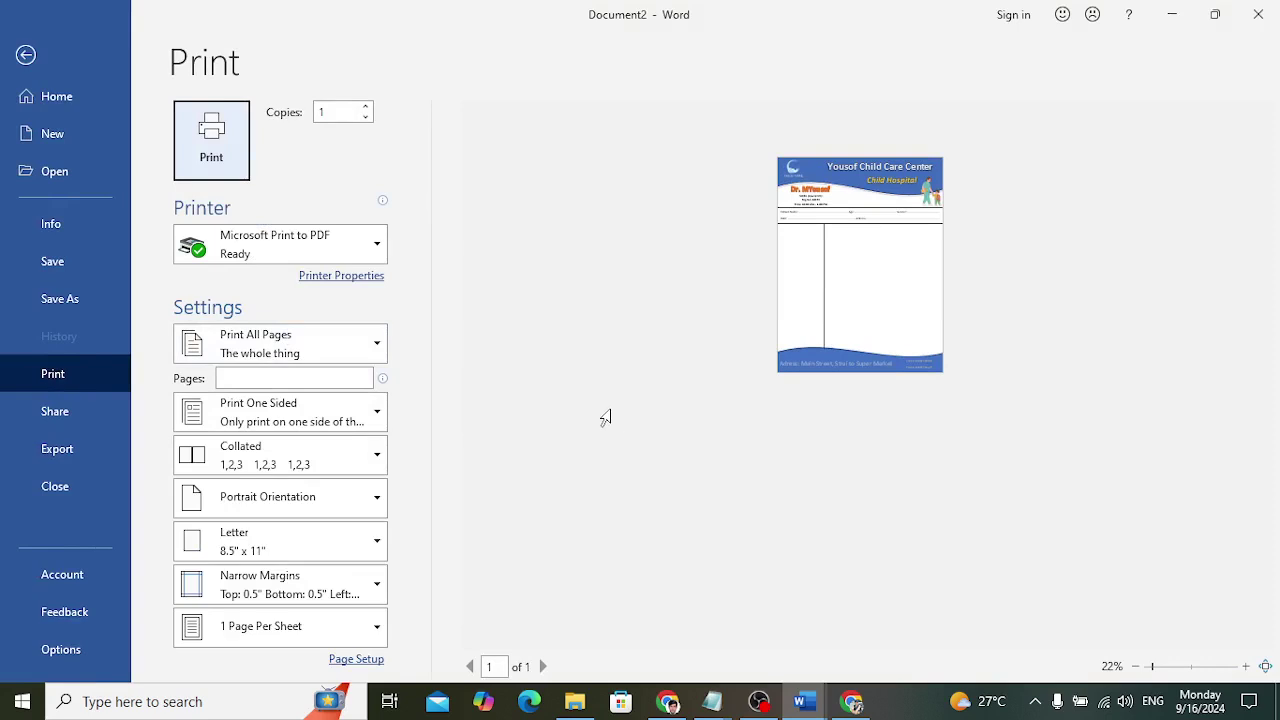
left_click(27, 52)
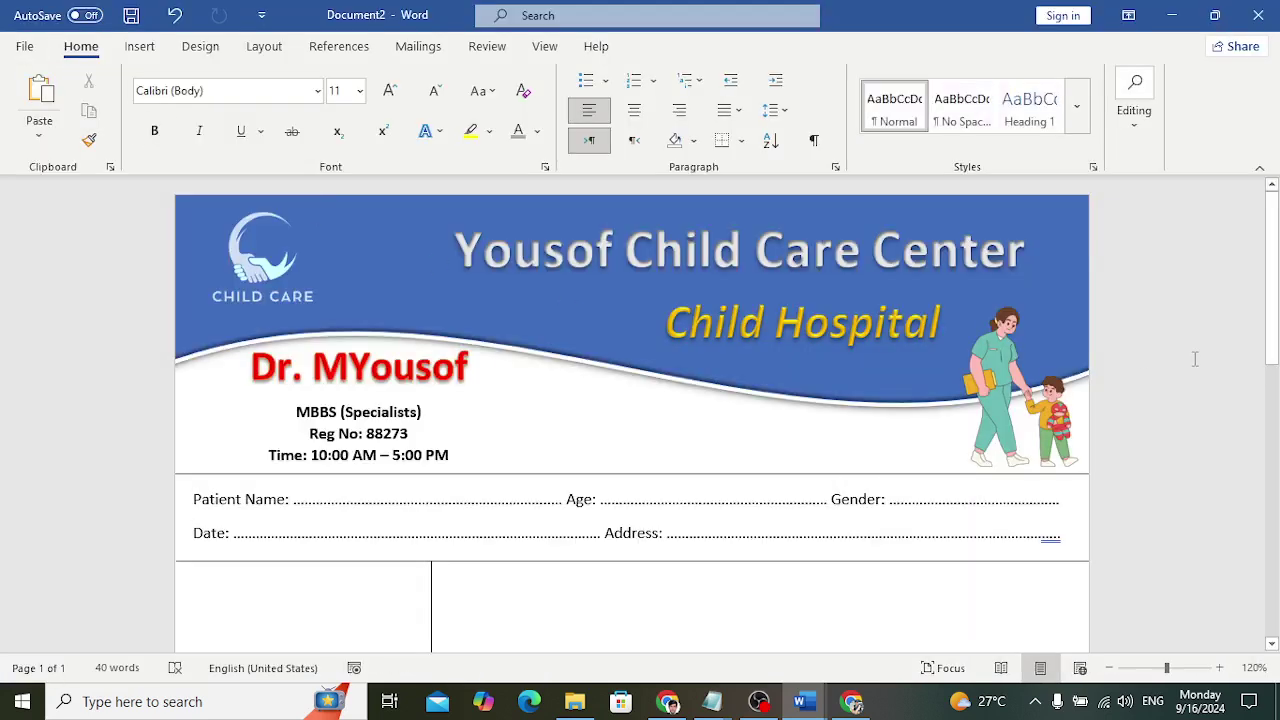
left_click(897, 707)
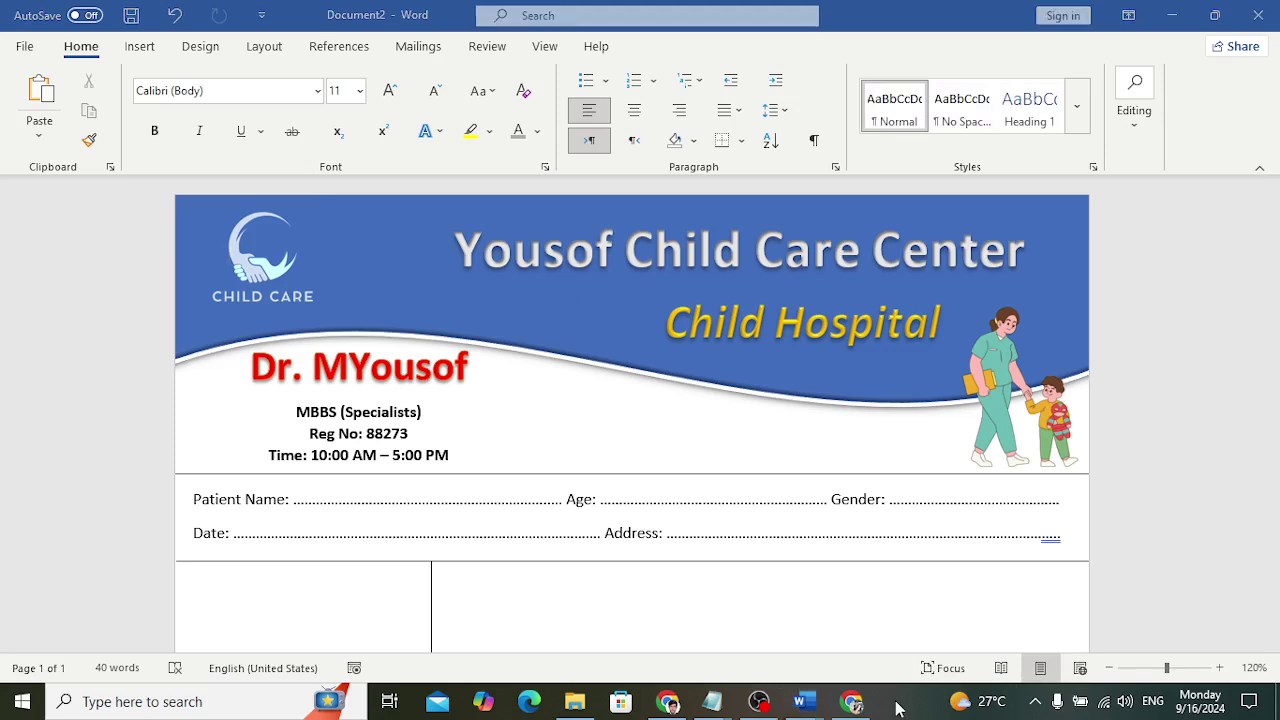